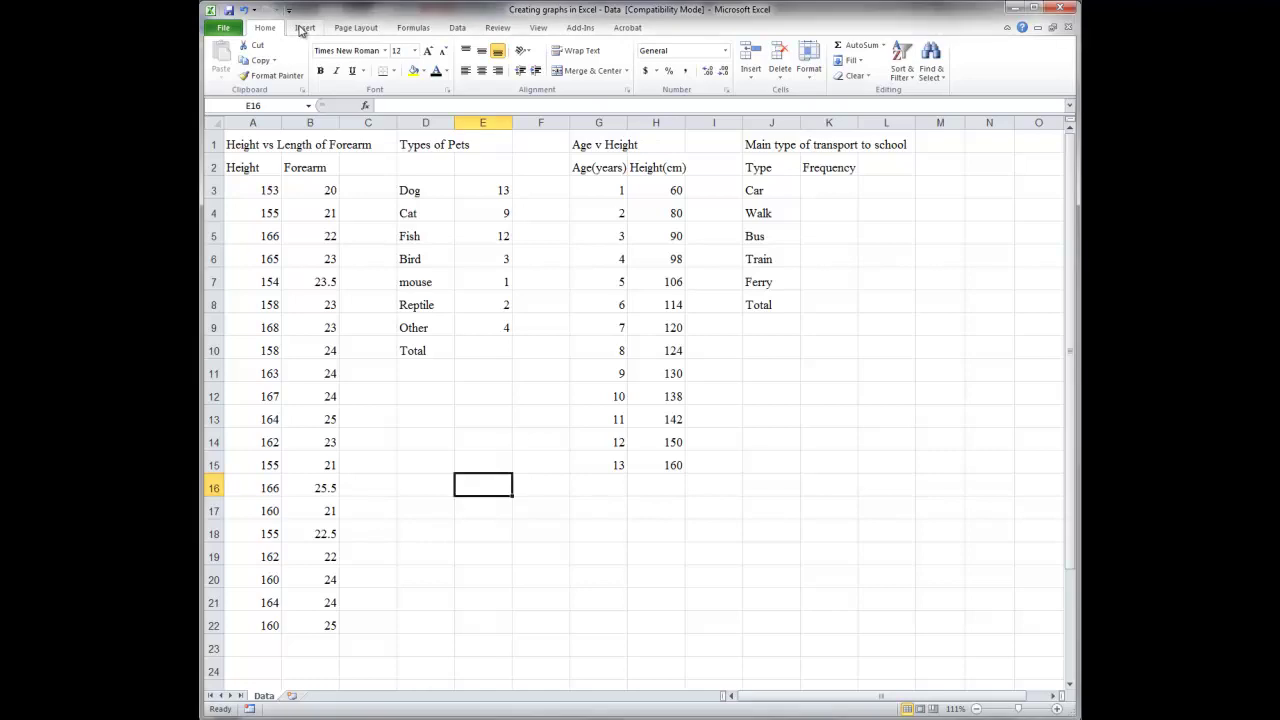
- Review the available commands for inserting, page layout, formulas, data, reviewing, viewing, add-ins and Acrobat, ending with the home commands
left_click(303, 28)
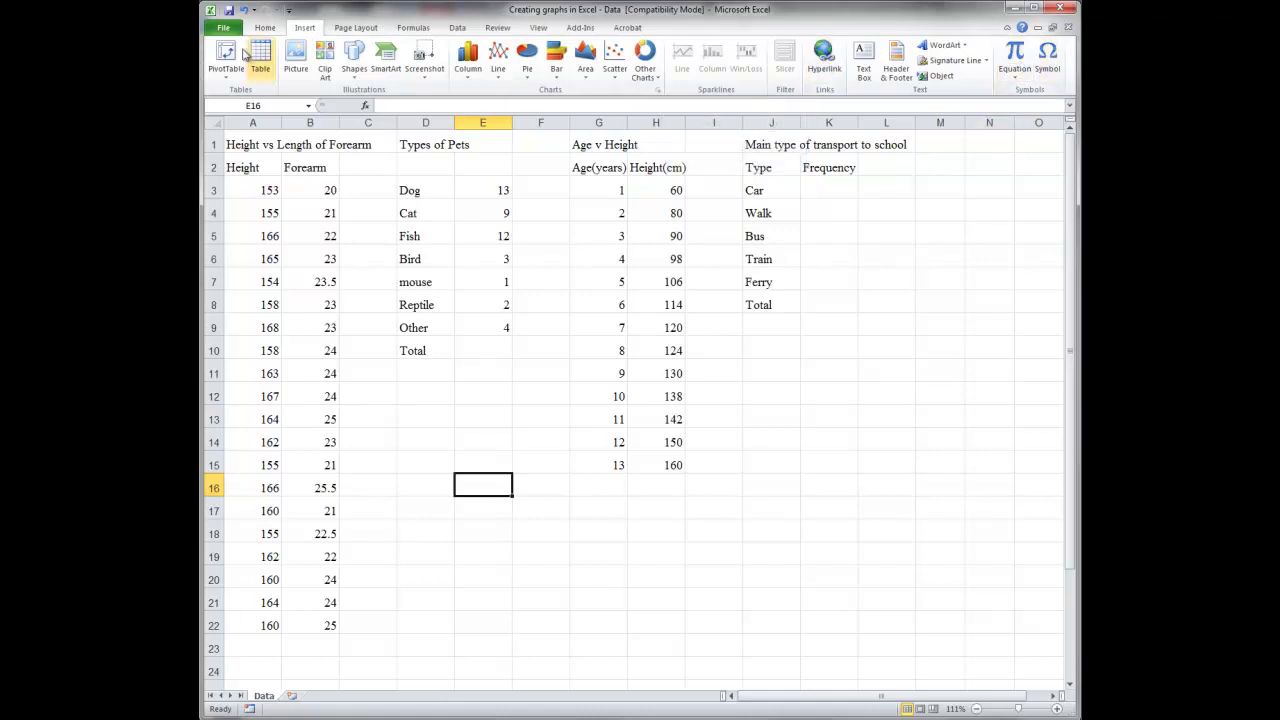
left_click(358, 28)
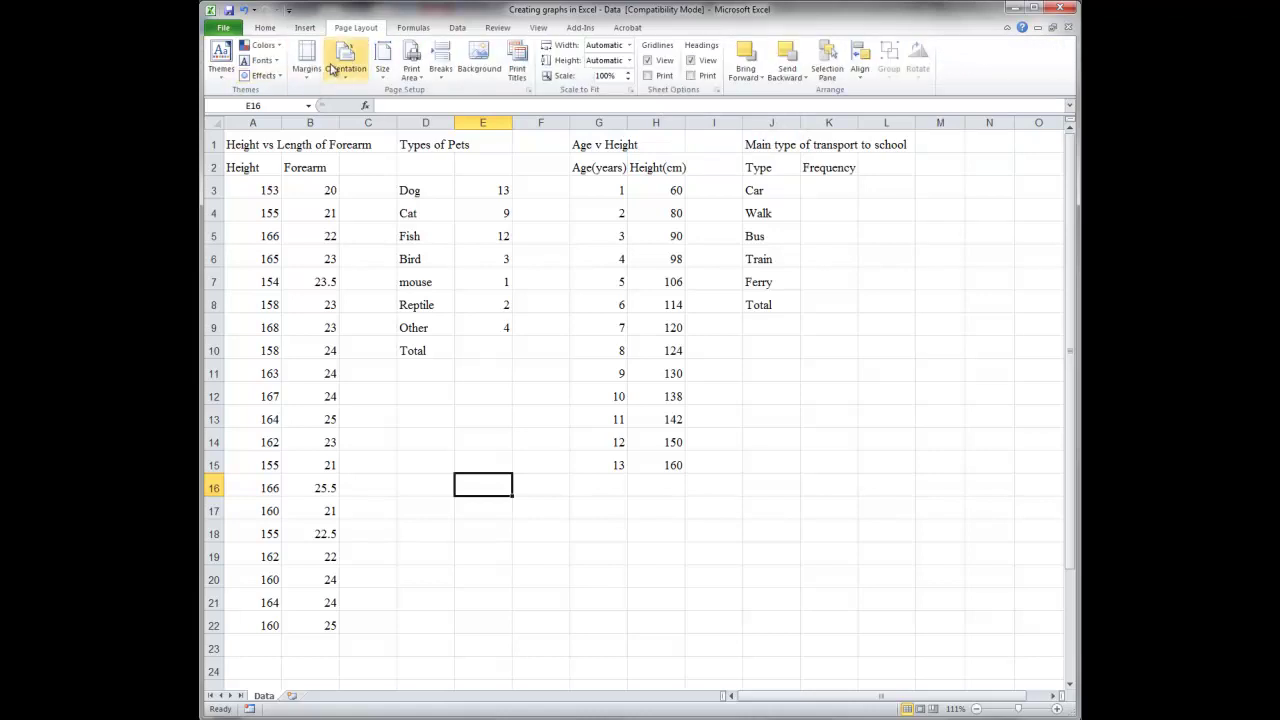
left_click(420, 28)
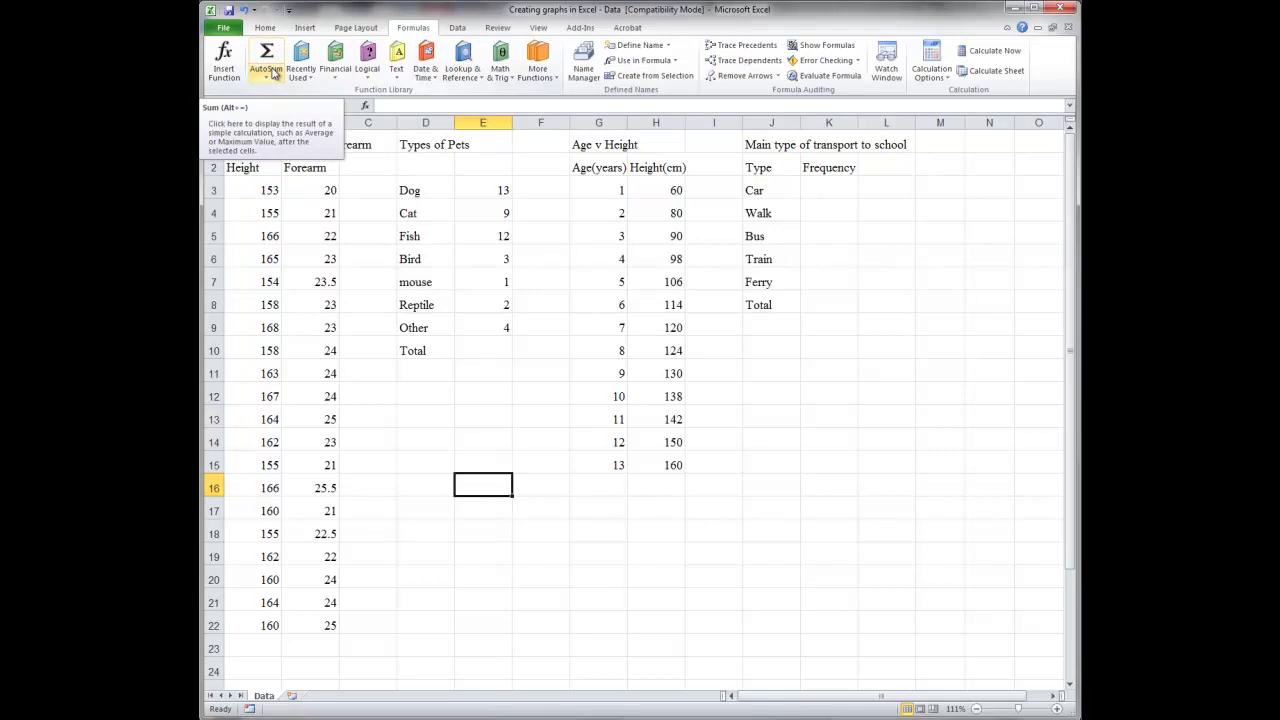
left_click(457, 28)
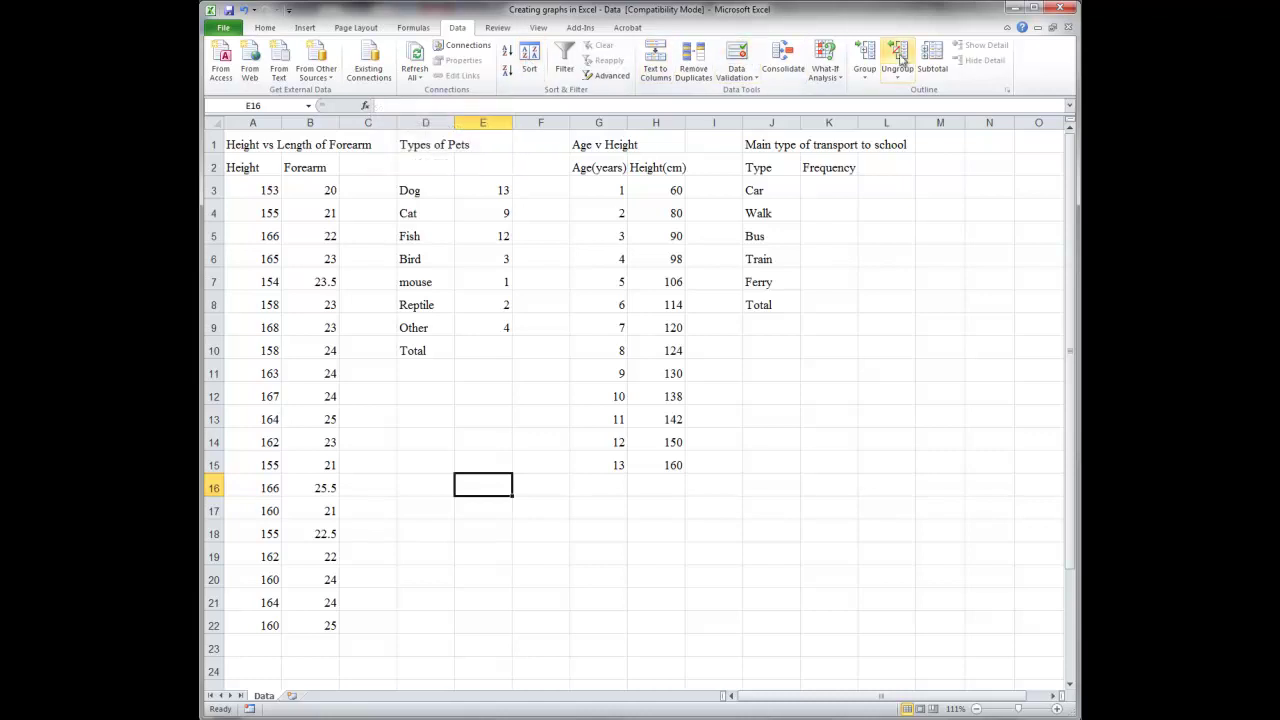
left_click(498, 28)
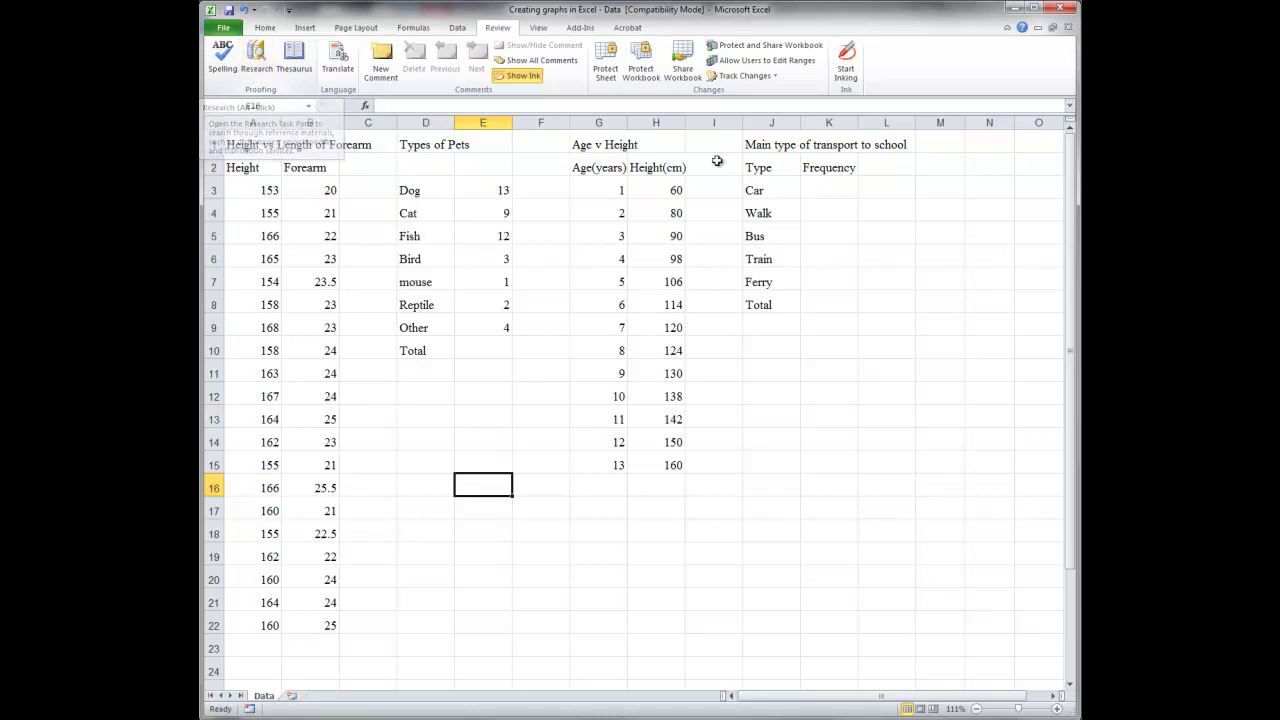
left_click(539, 29)
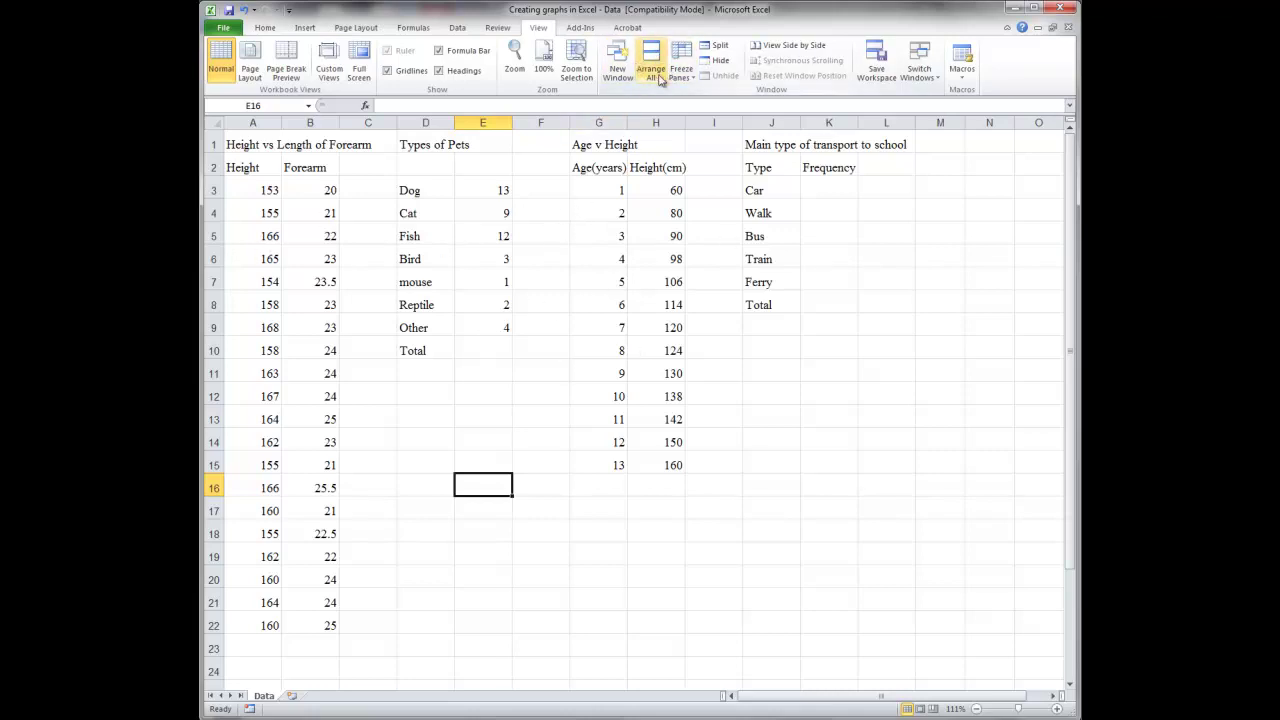
left_click(593, 31)
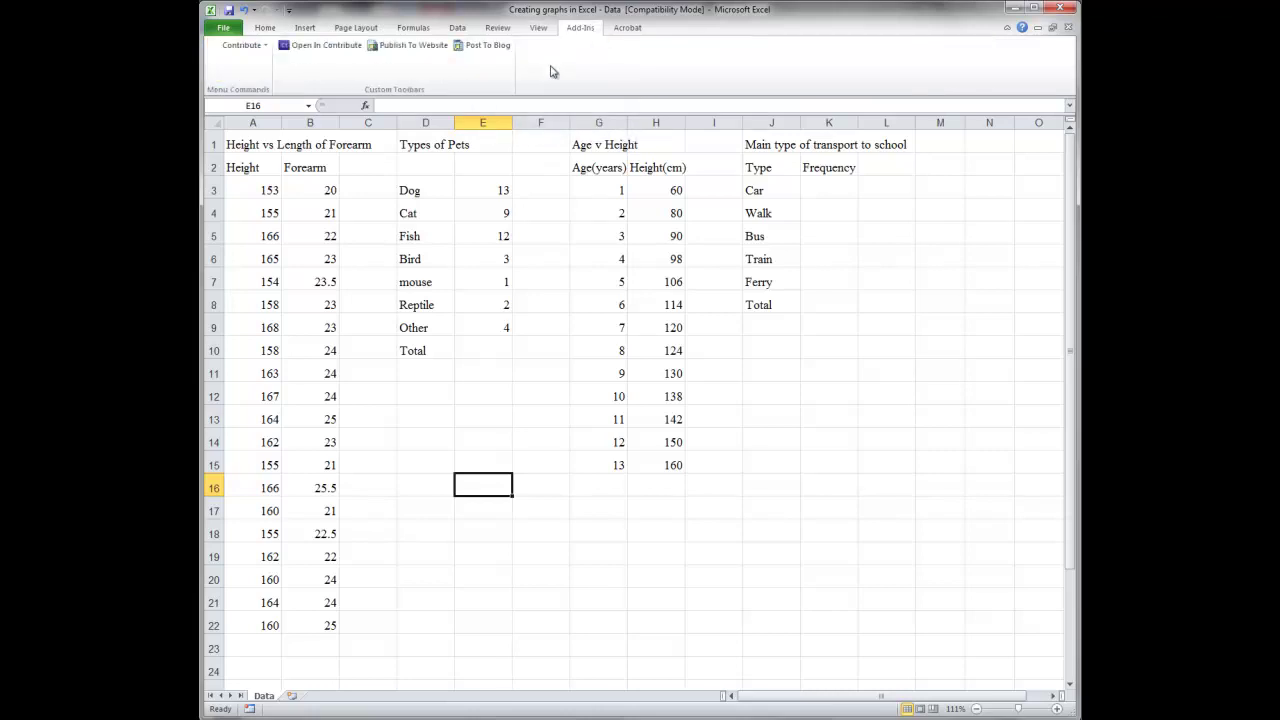
left_click(628, 30)
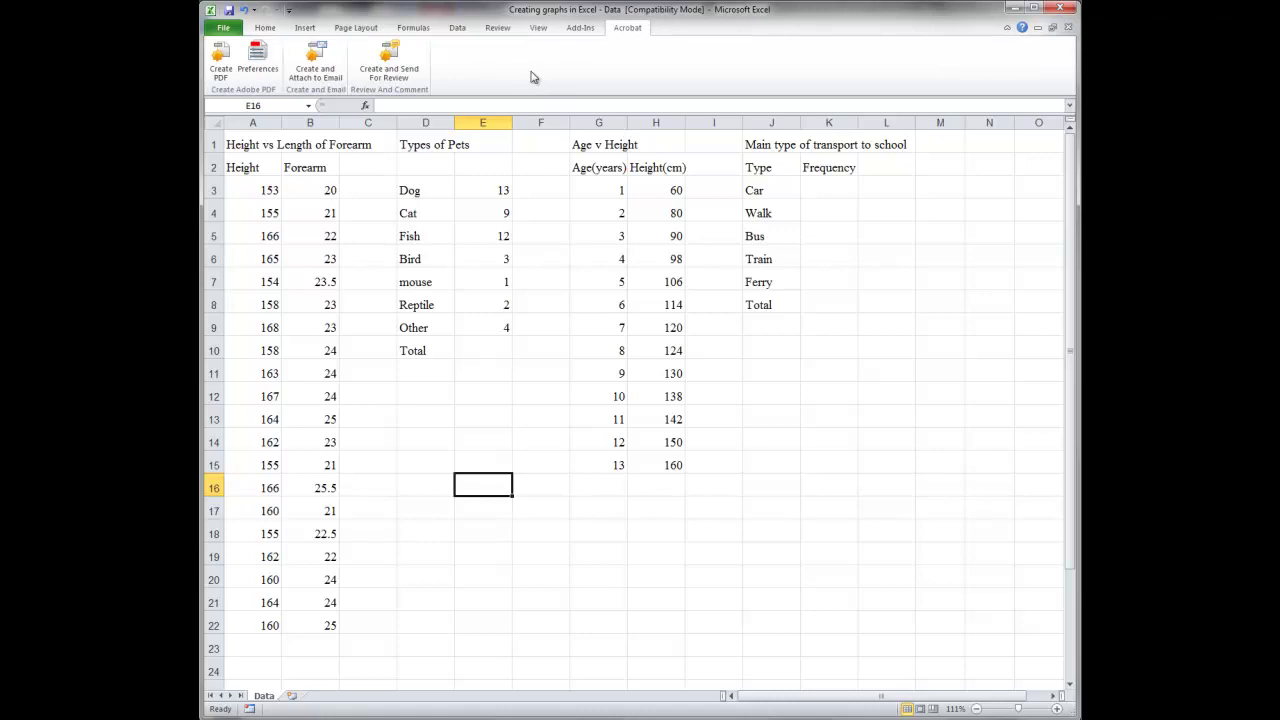
left_click(268, 29)
left_click(307, 30)
left_click(414, 30)
left_click(457, 30)
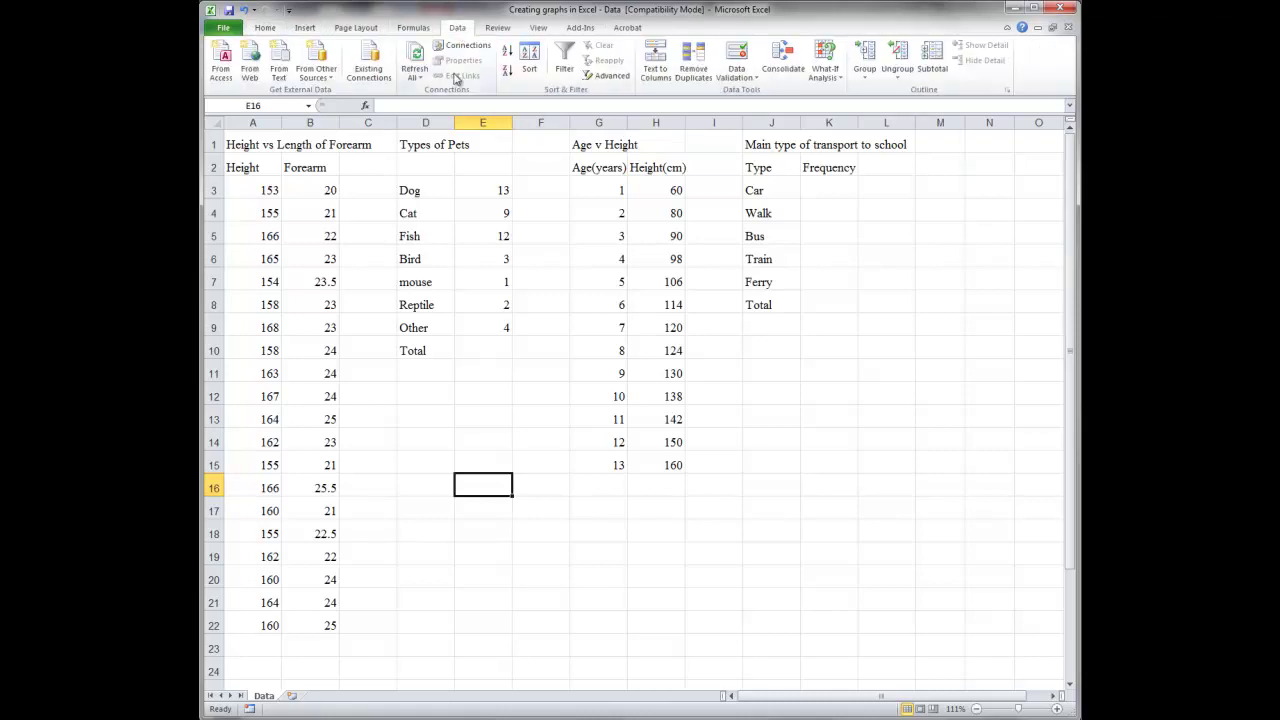
left_click(270, 31)
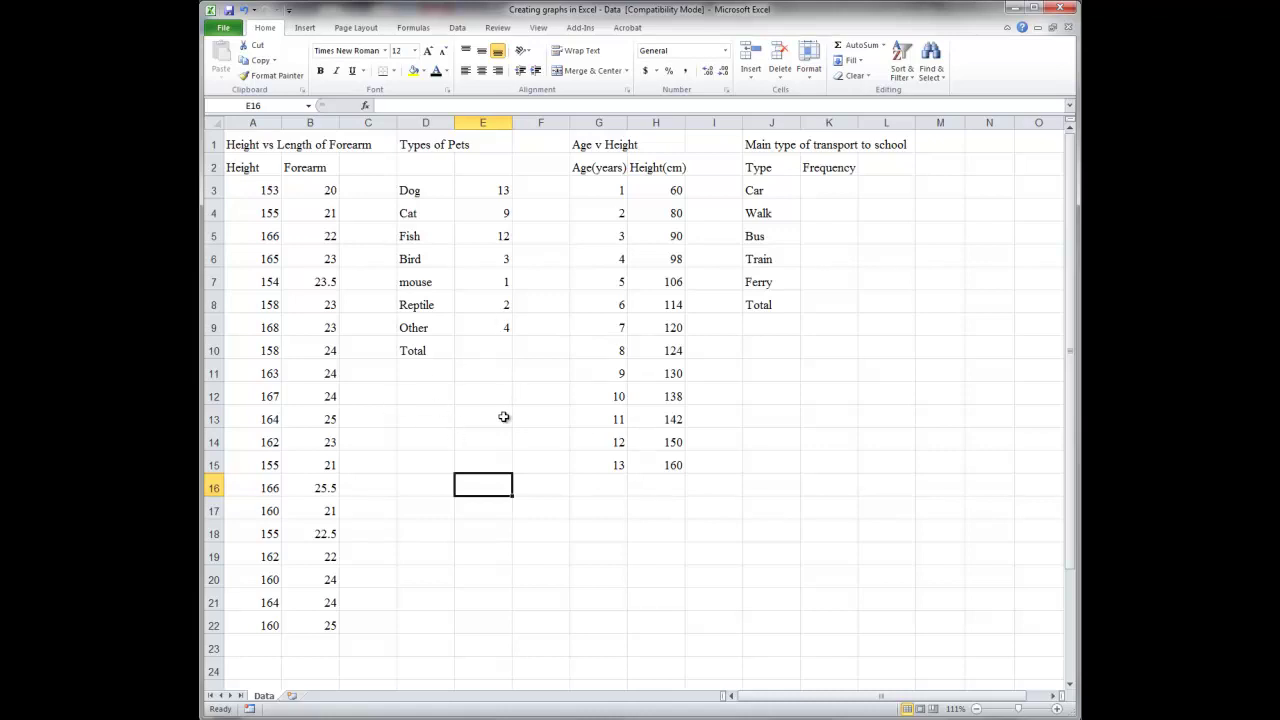
- Inspect individual cells such as D6, G1 and E4, and select the range D3:D17 in the pets column
left_click(371, 259)
left_click(374, 281)
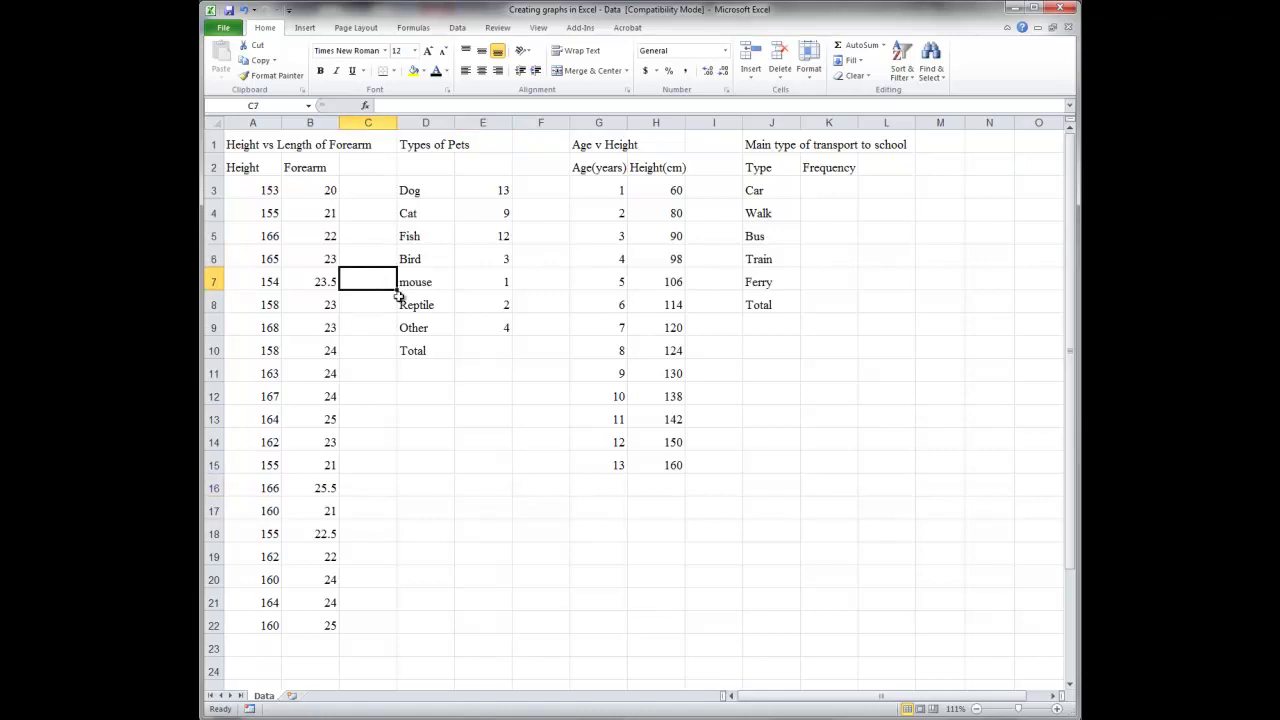
left_click(443, 307)
left_click(495, 262)
left_click(414, 258)
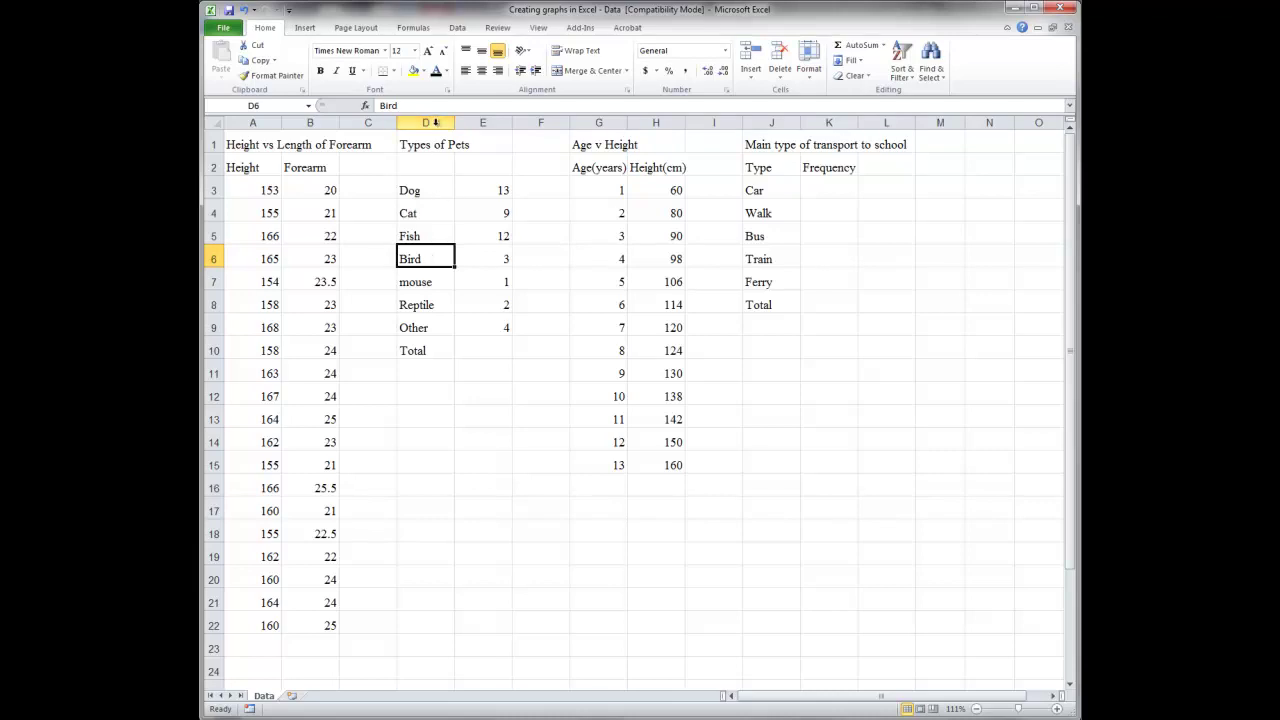
left_click(585, 145)
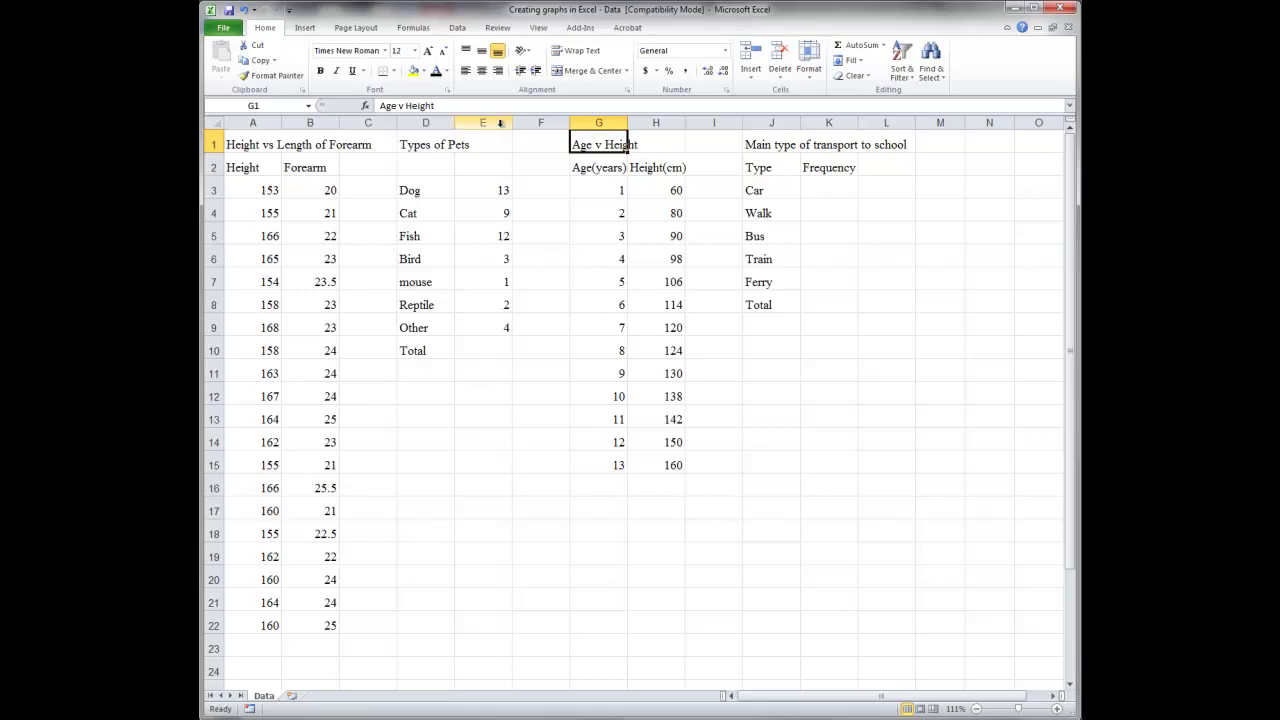
left_click(494, 209)
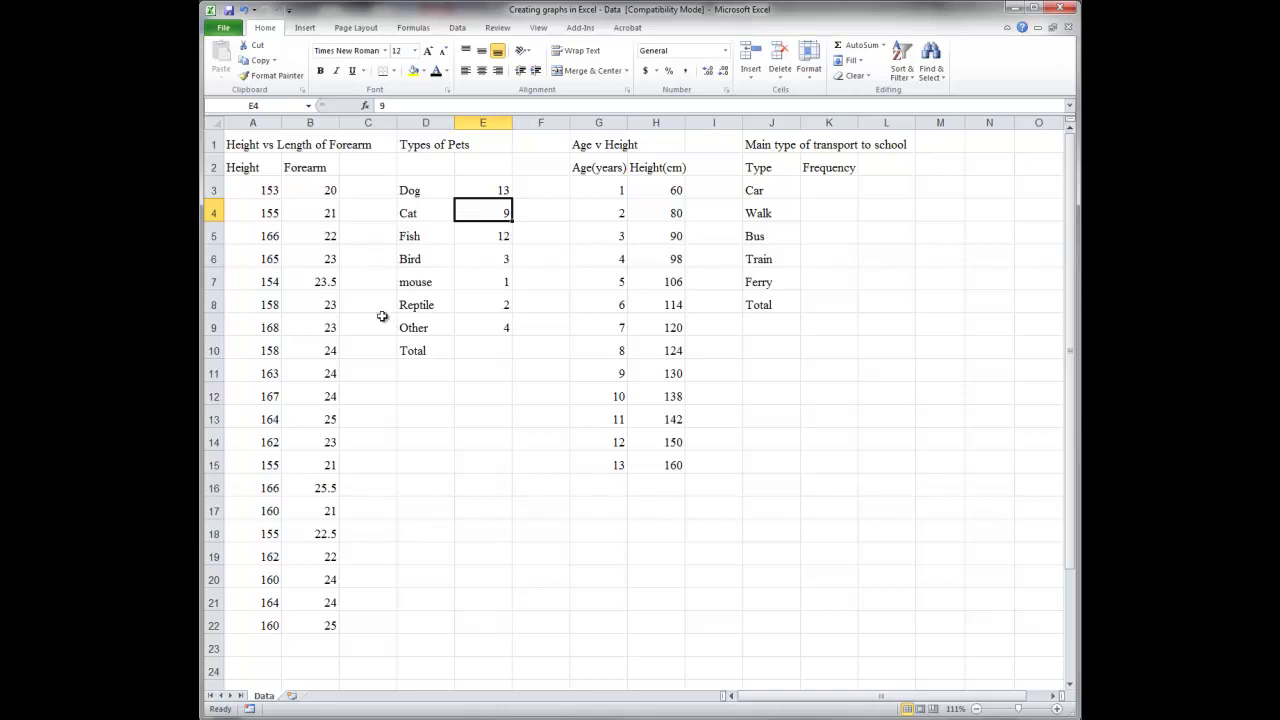
left_click_drag(418, 189, 433, 500)
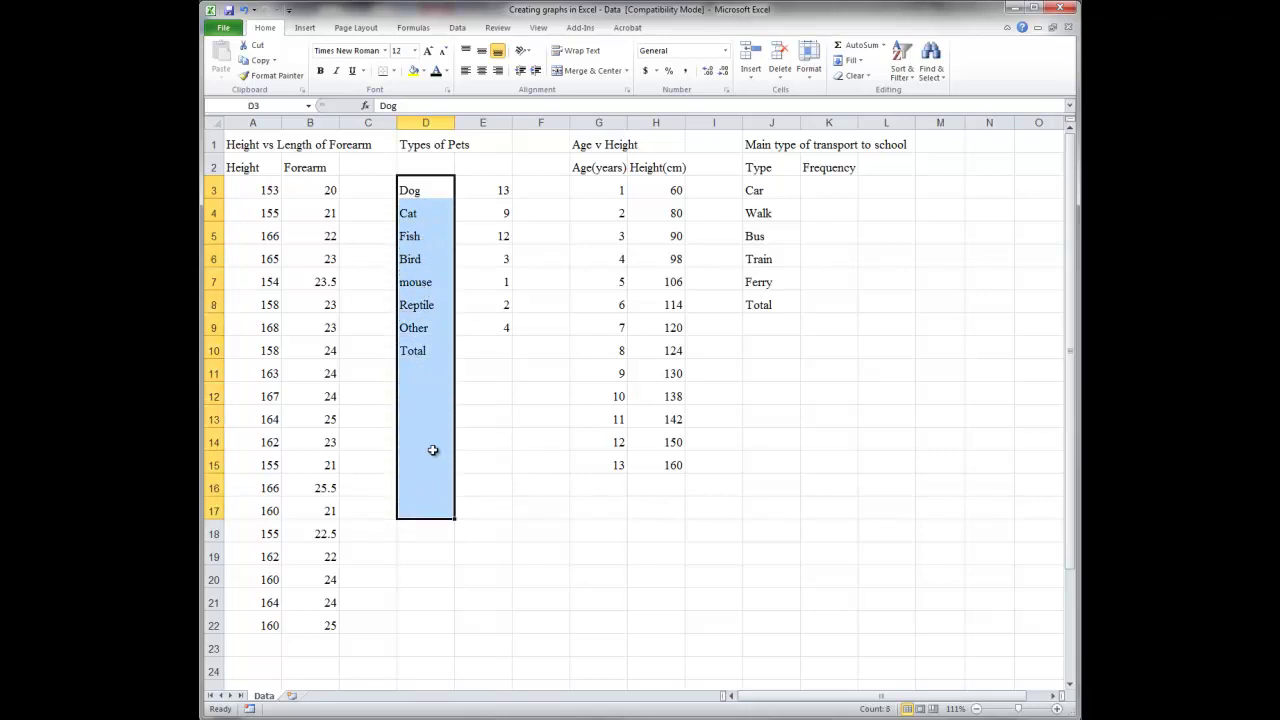
- Move the age values in G3:G15 one column over to F3:F15 and back to column G
left_click(601, 184)
left_click_drag(601, 184, 607, 457)
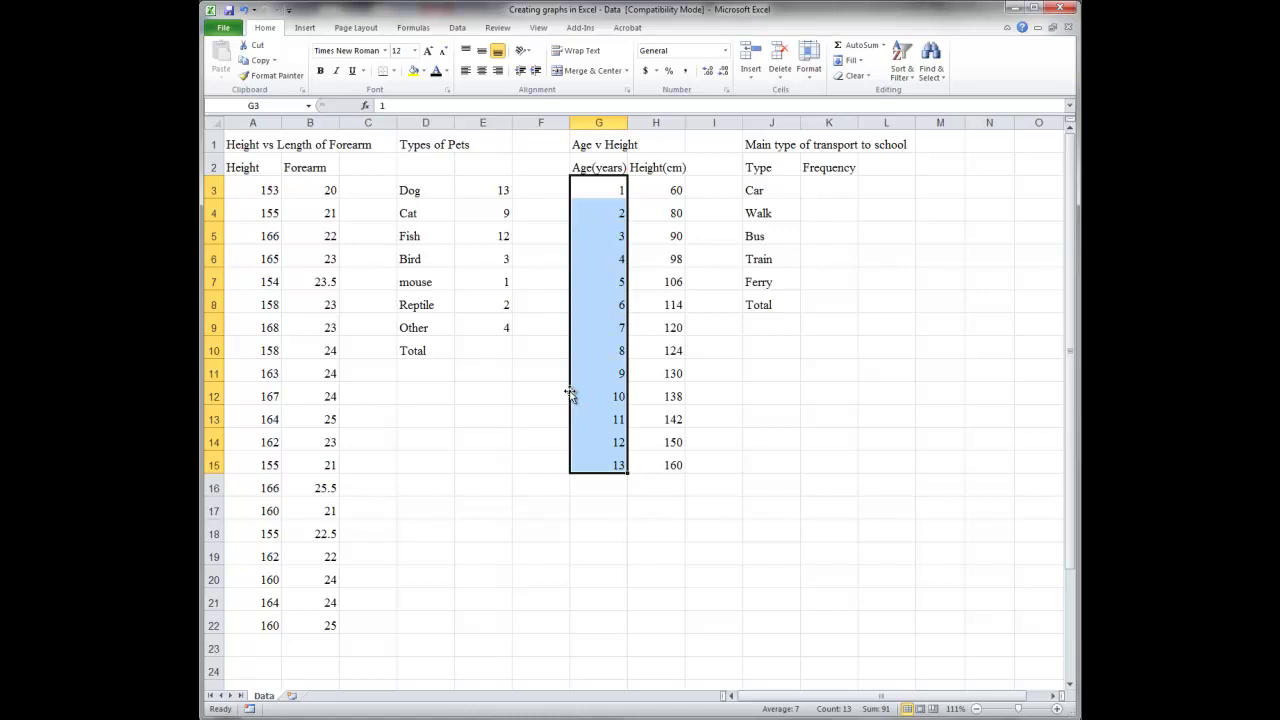
left_click_drag(569, 394, 553, 391)
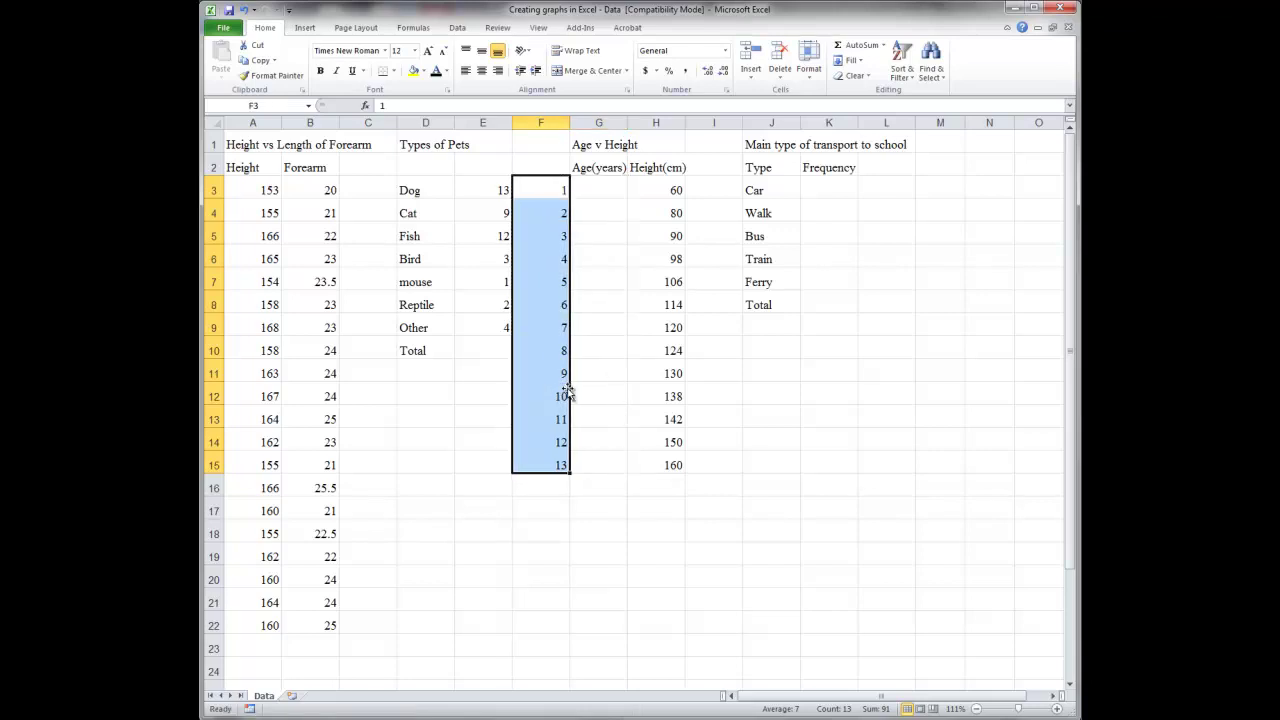
left_click_drag(569, 394, 591, 388)
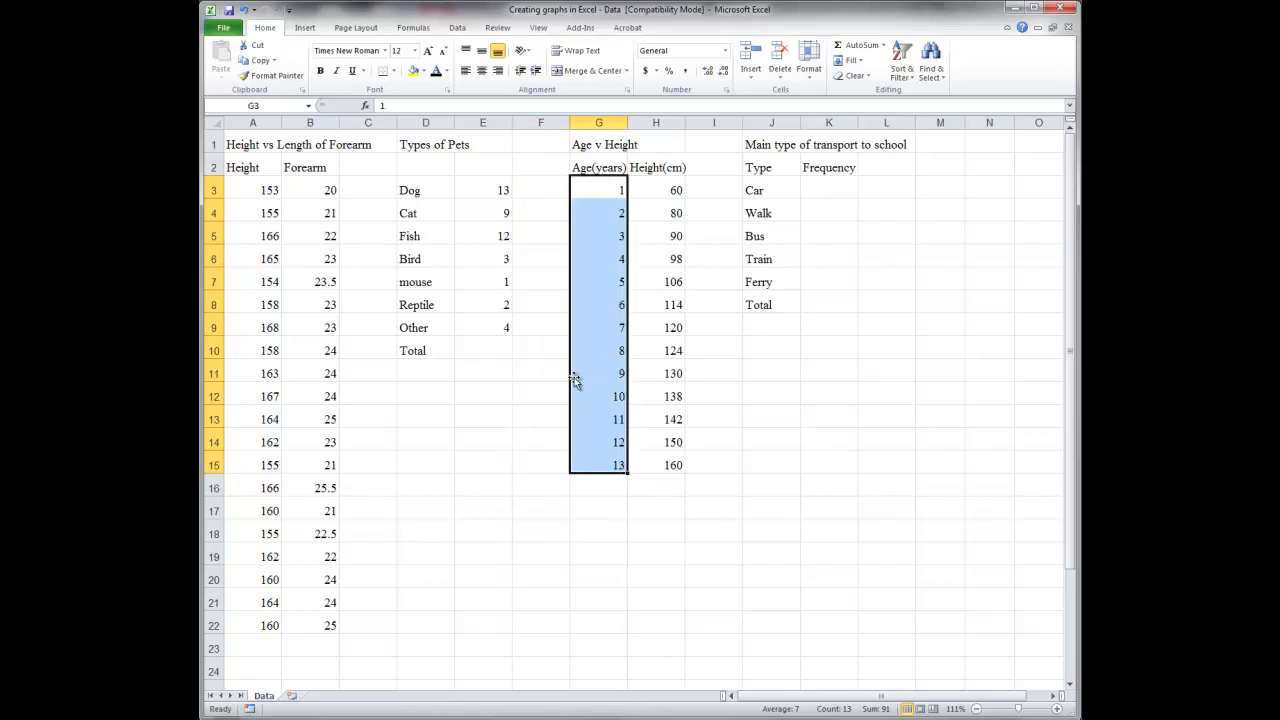
mouse_move(570, 377)
left_mouse_down()
mouse_move(551, 403)
mouse_move(528, 531)
mouse_move(530, 432)
mouse_move(590, 408)
mouse_move(594, 374)
left_mouse_up()
- Try to fill the age column down to G21, and undo the fill
left_click_drag(629, 474, 631, 617)
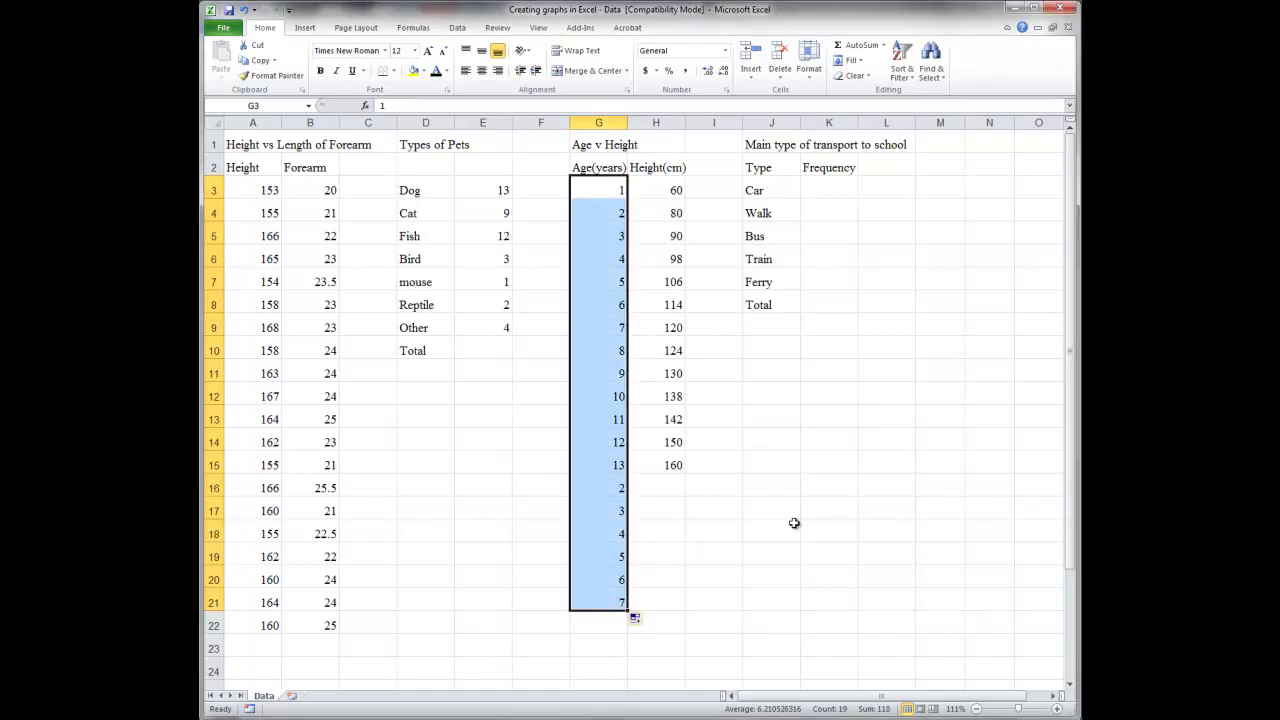
key("ctrl+z")
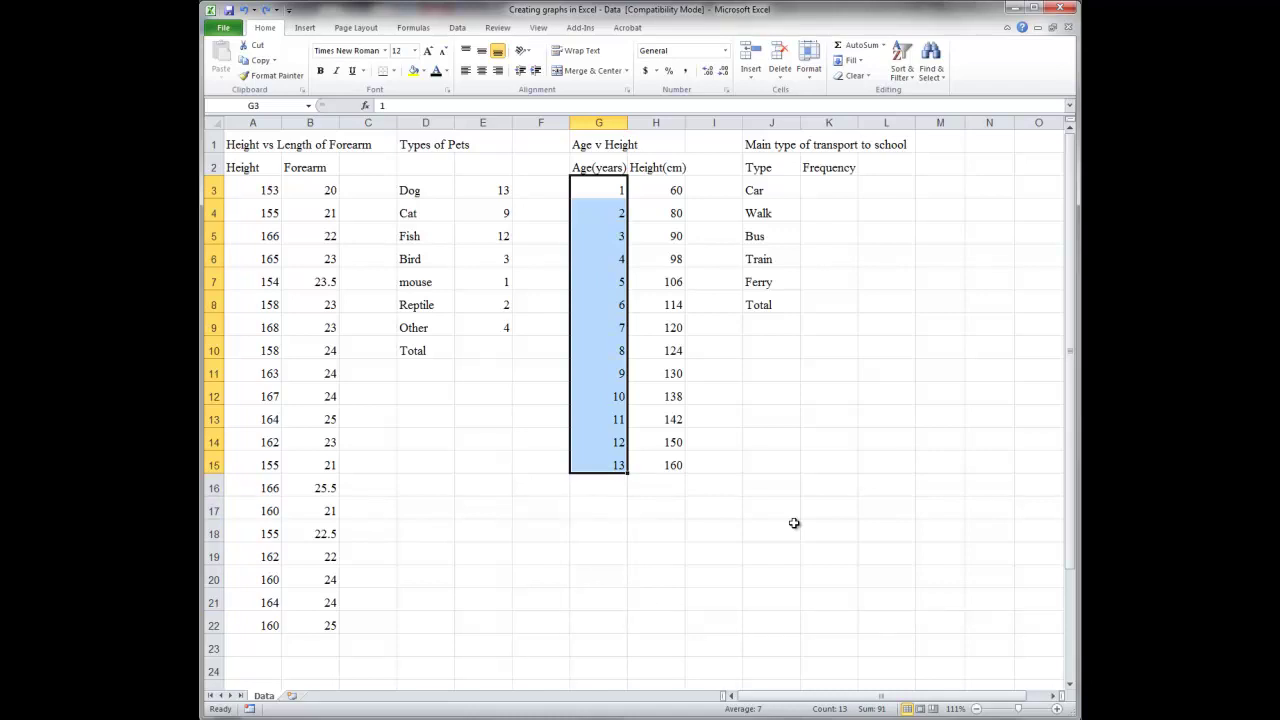
left_click(621, 514)
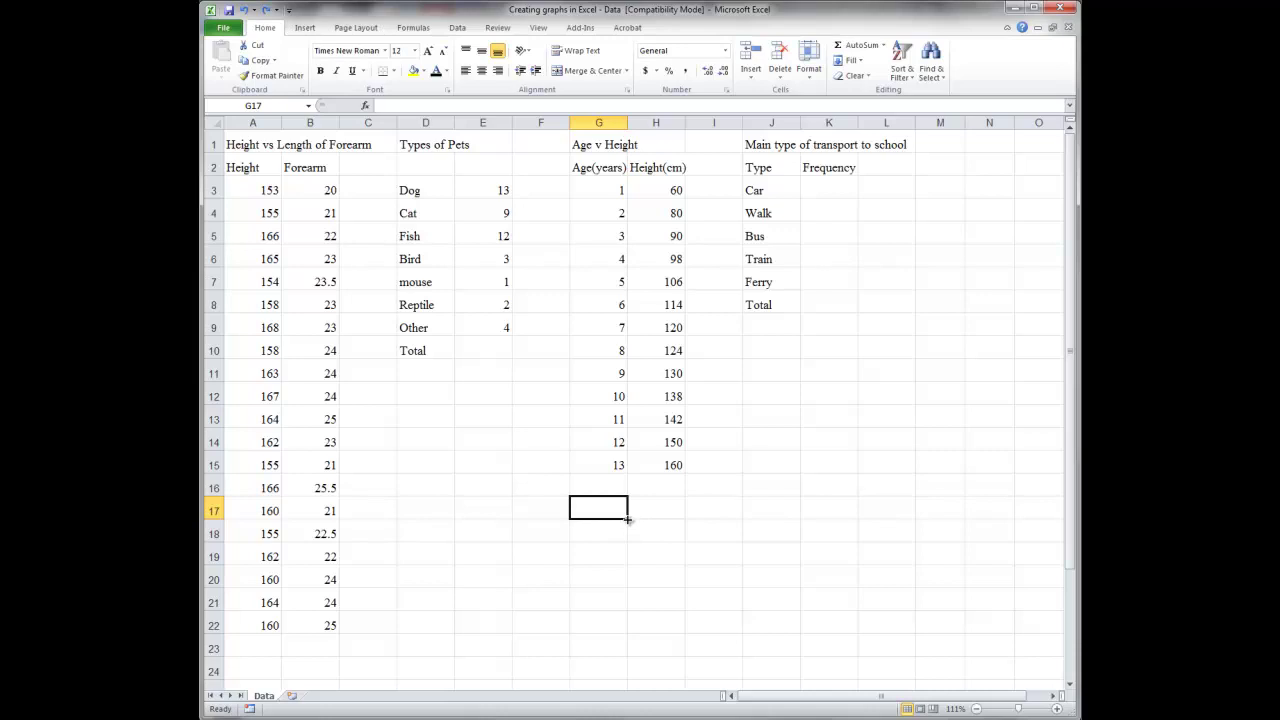
- Insert a new empty sheet column before the Height column
left_click_drag(767, 699, 768, 700)
left_click(254, 120)
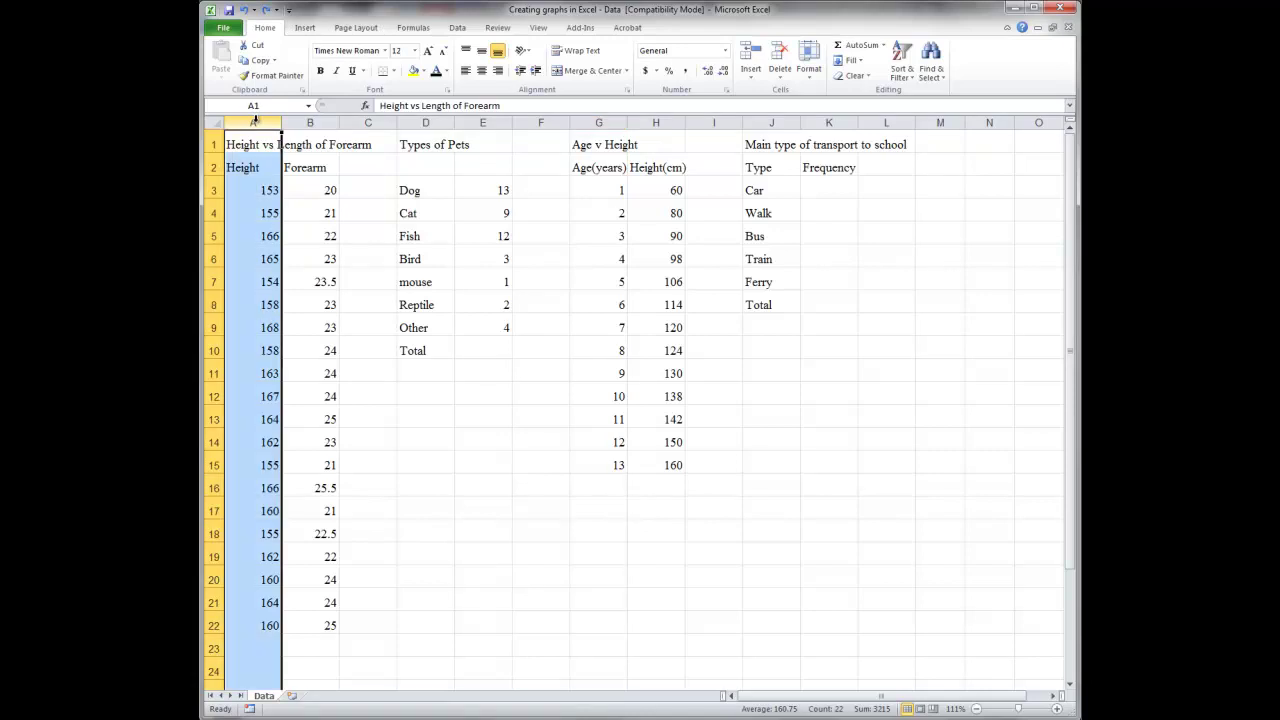
left_click(757, 80)
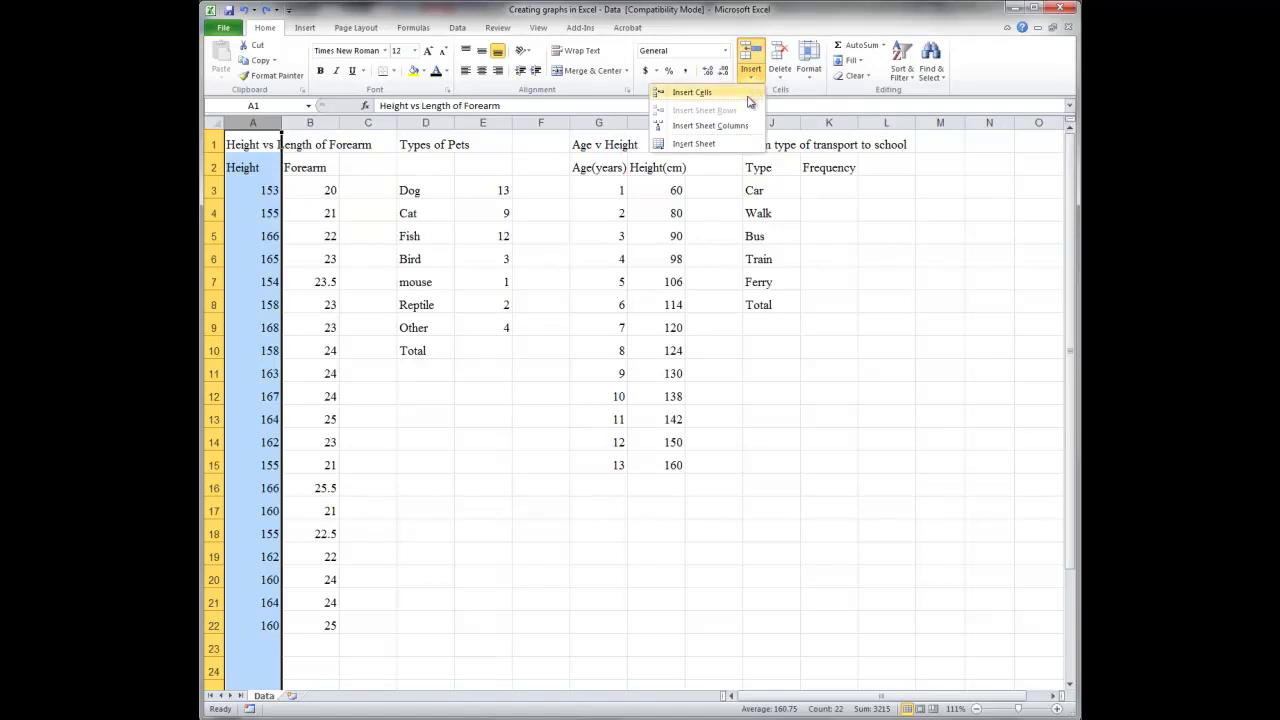
left_click(704, 127)
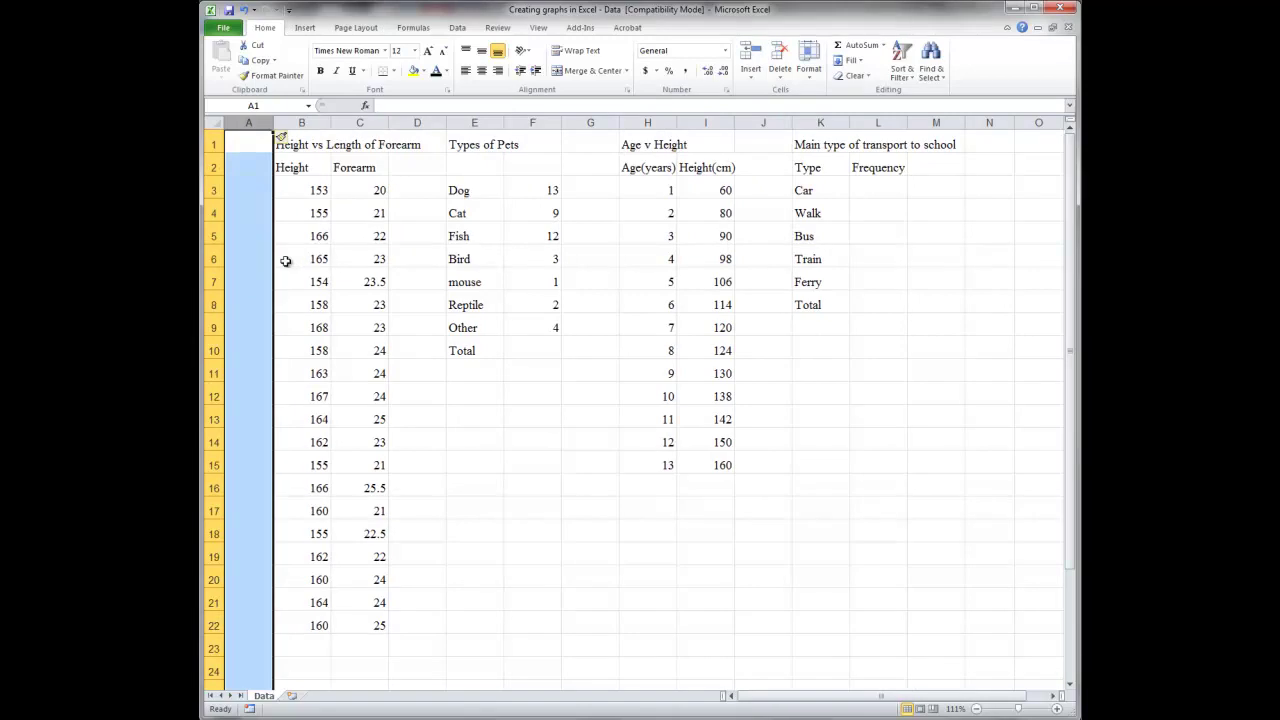
- Enter 1, 2 and 3 in cells A3 to A5 to start a numbering series beside the heights
left_click(255, 184)
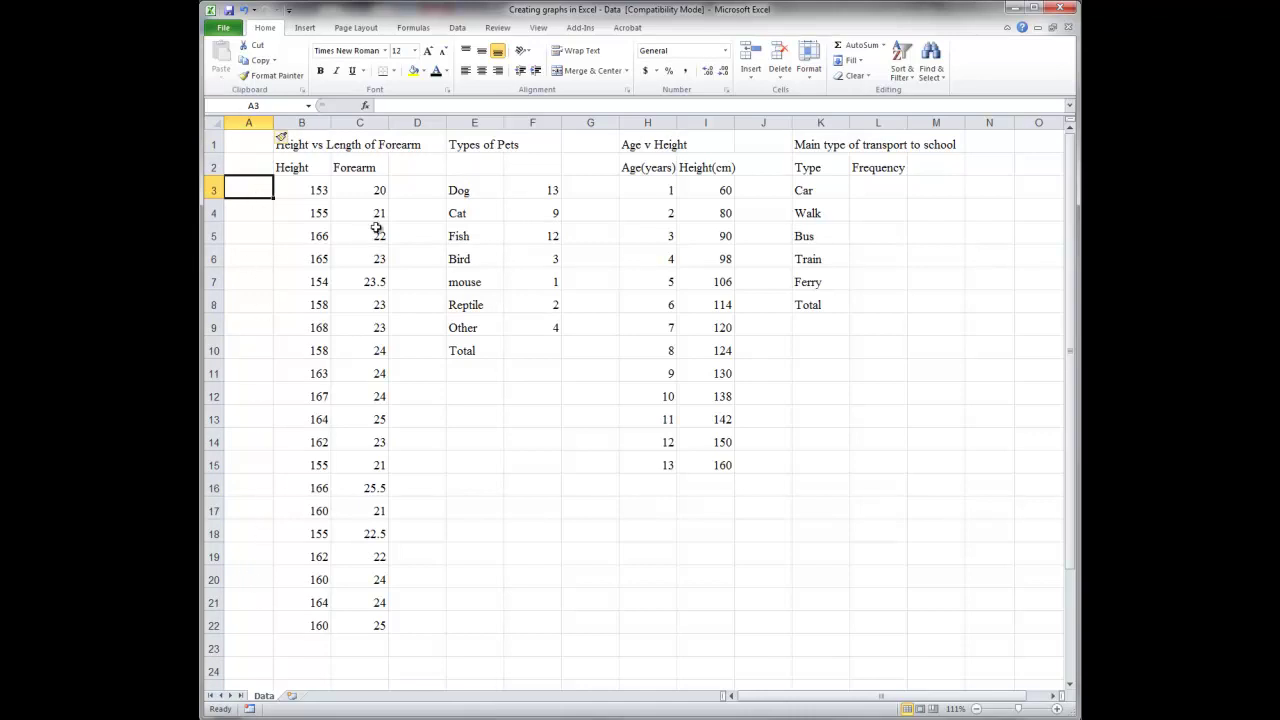
type("1")
key("Return")
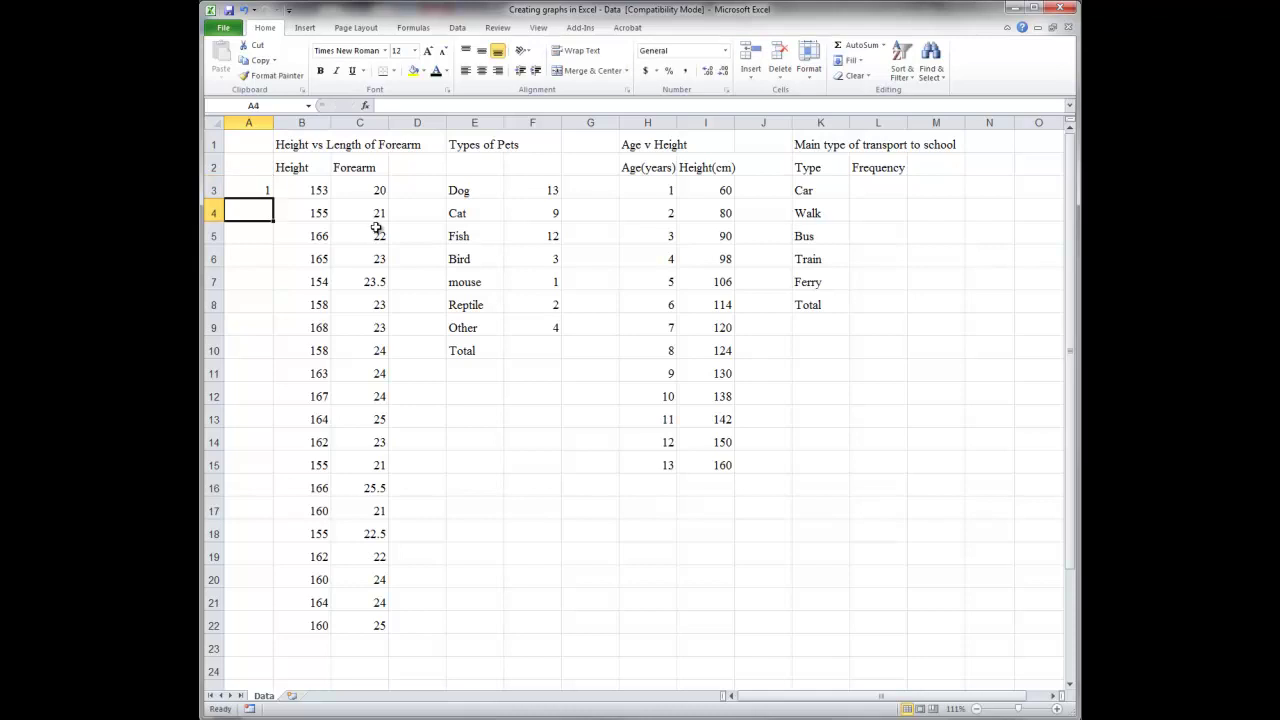
type("2")
key("Return")
type("3")
key("Return")
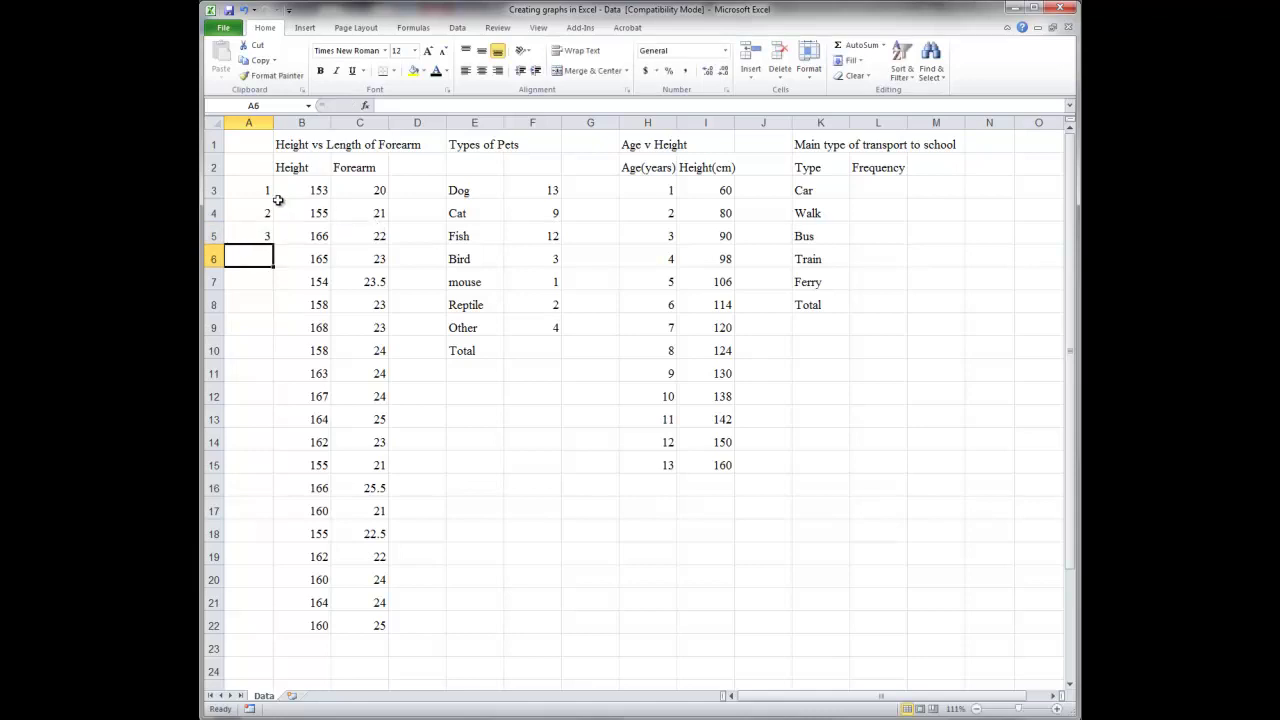
- Extend the number series from A3:A5 down to A22 so the height records are numbered up to 20
left_click_drag(266, 188, 264, 232)
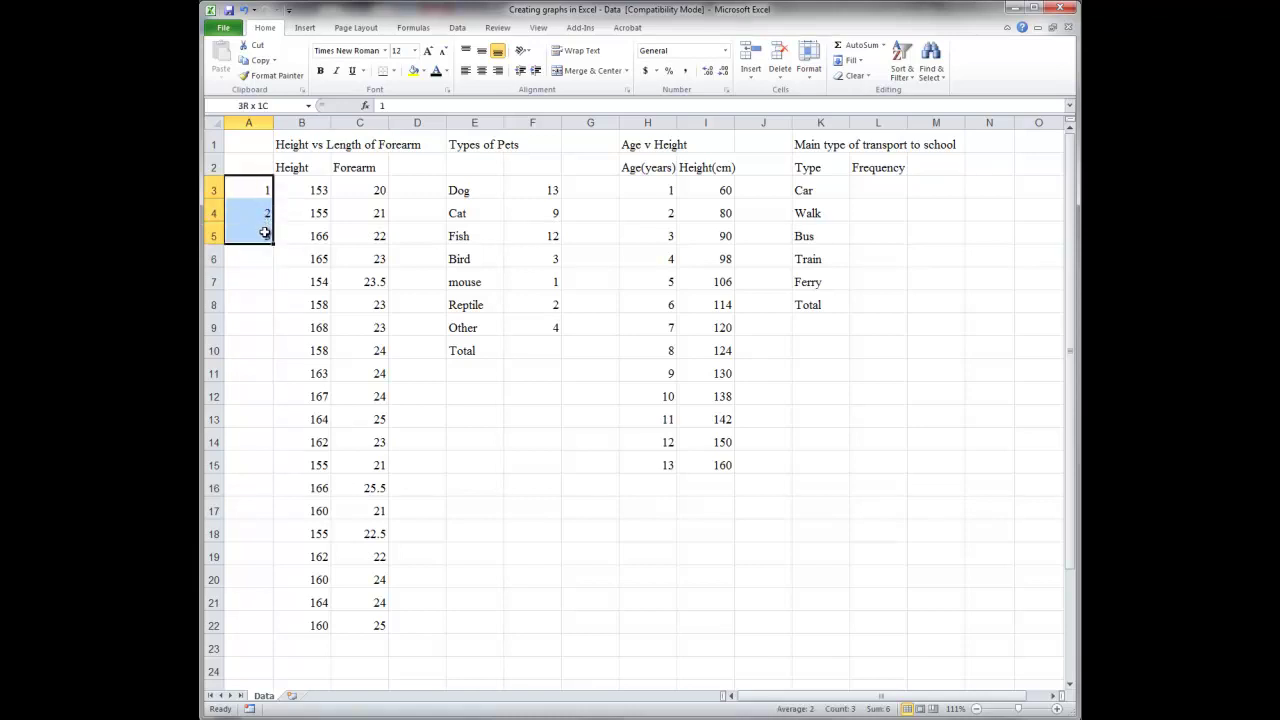
left_click_drag(264, 232, 265, 233)
left_click_drag(274, 244, 274, 470)
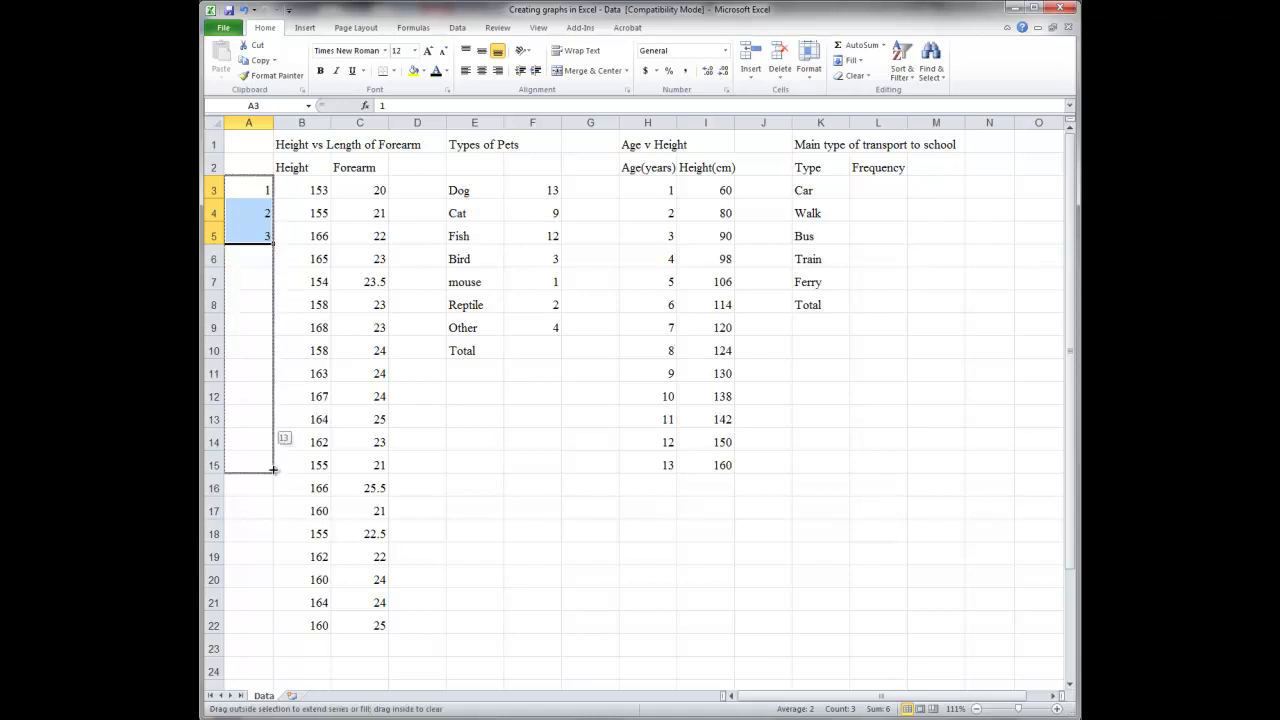
left_click_drag(273, 470, 273, 563)
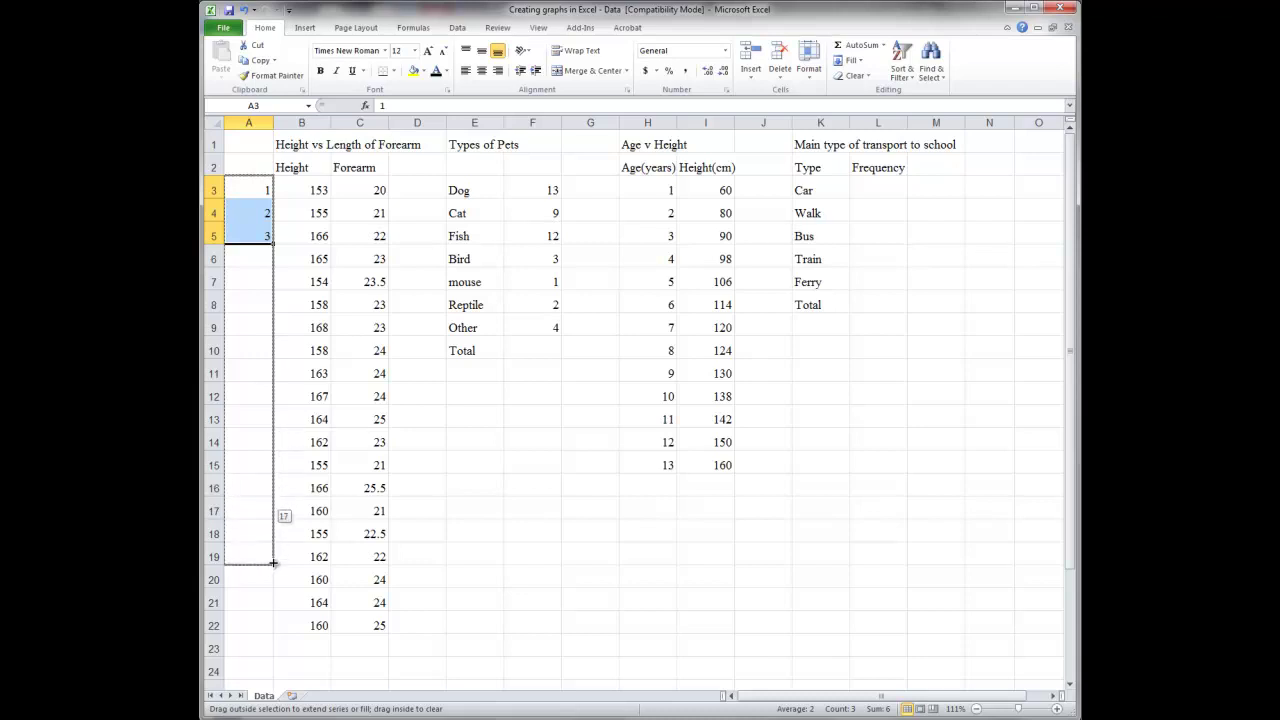
left_click_drag(273, 563, 270, 626)
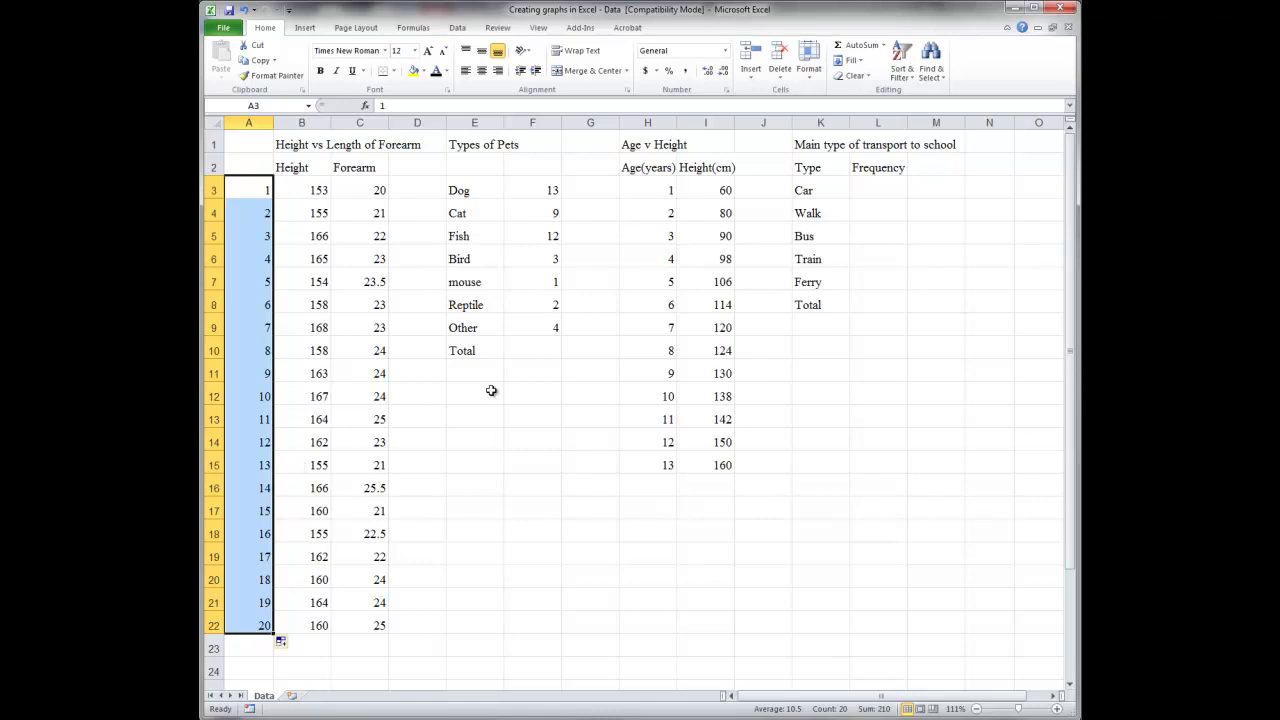
left_click(472, 482)
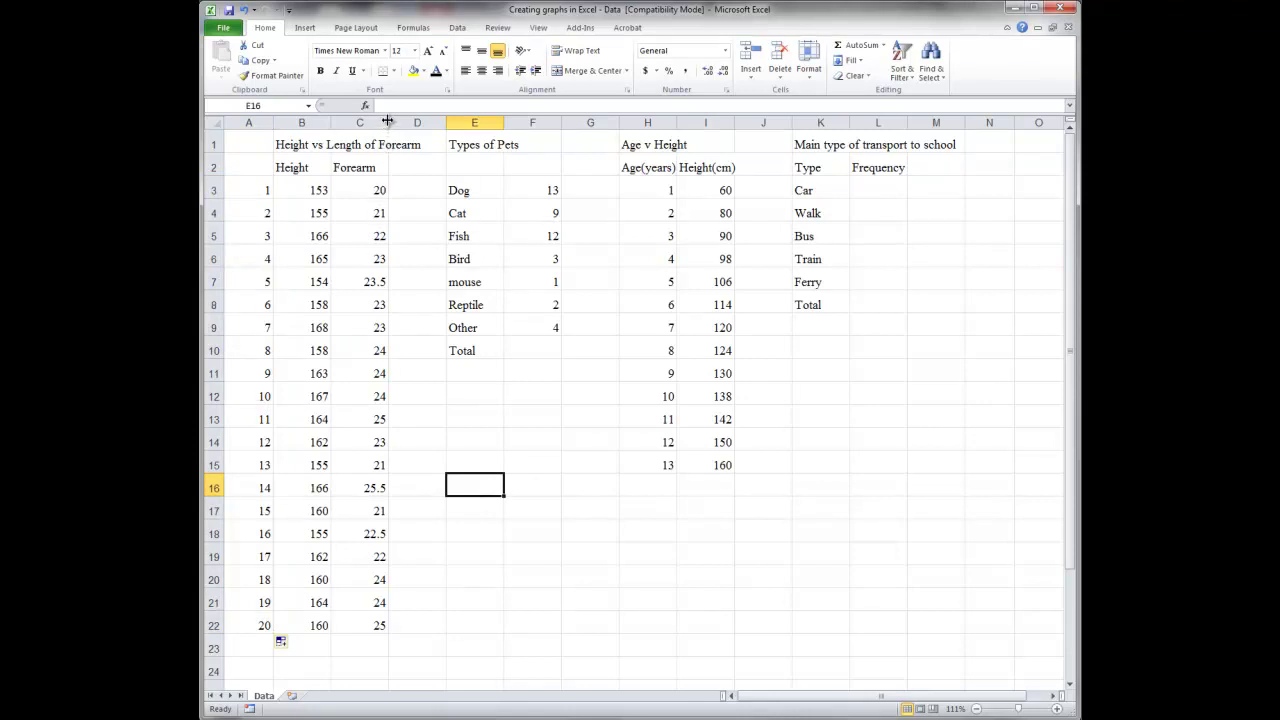
- Widen column C slightly, and enlarge columns C and D together to more than twice their width
left_click_drag(388, 121, 421, 120)
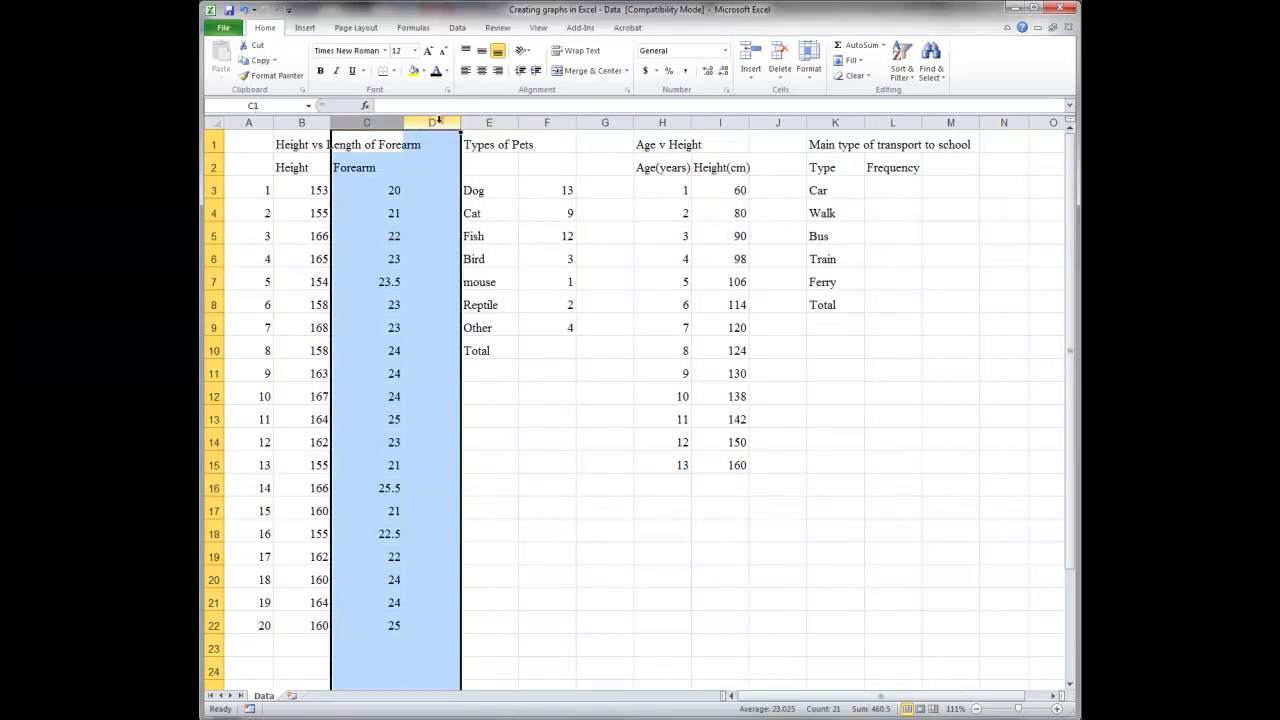
left_click_drag(402, 122, 488, 122)
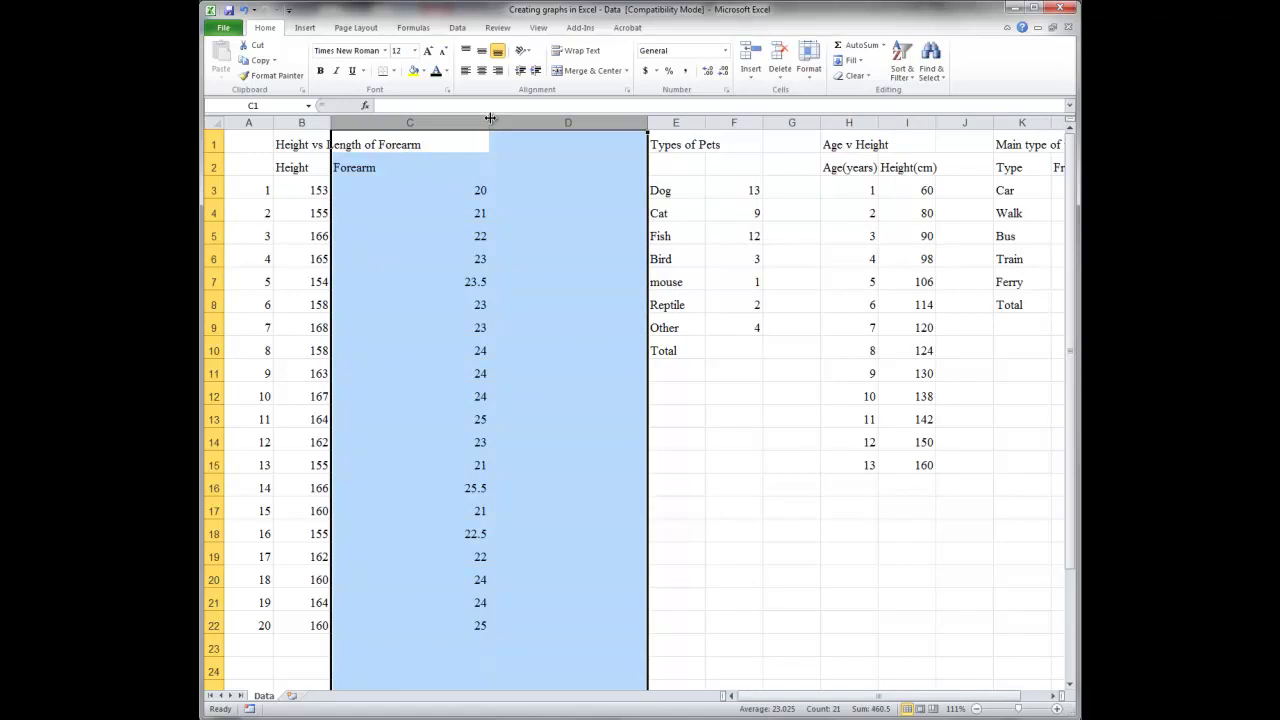
- Select the entire sheet and autofit all column widths to their contents
left_click(213, 122)
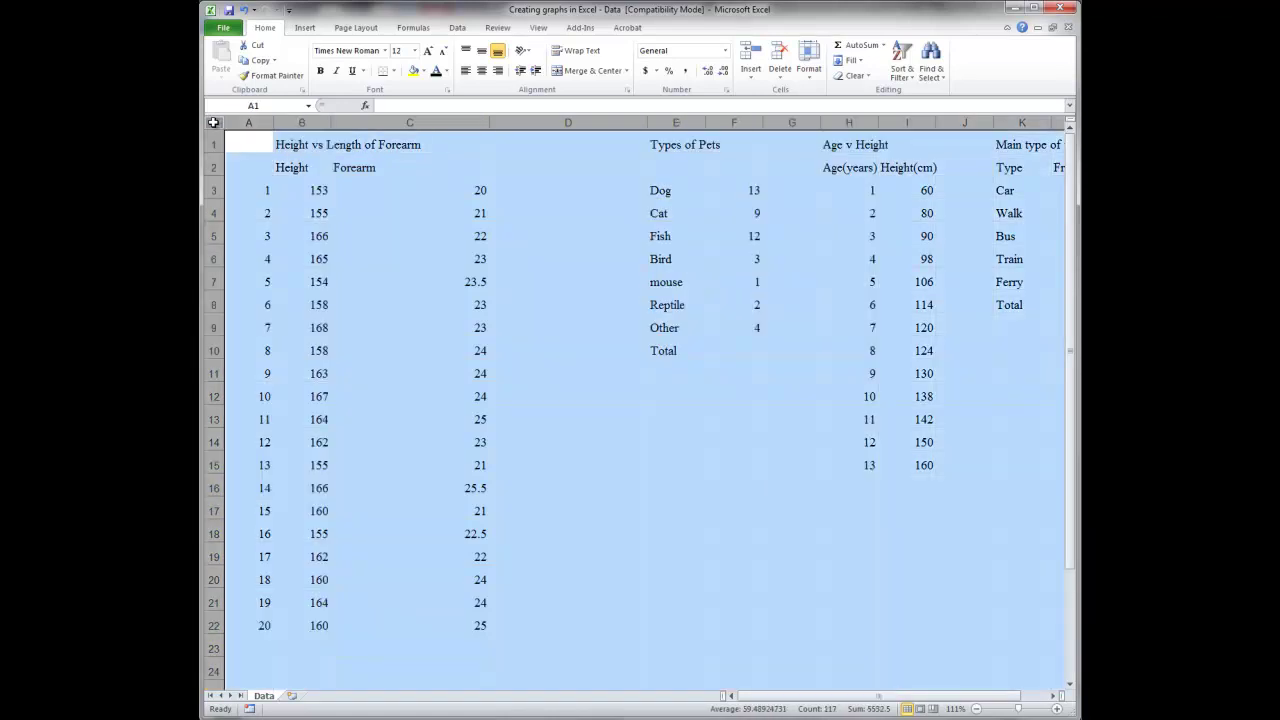
double_click(330, 122)
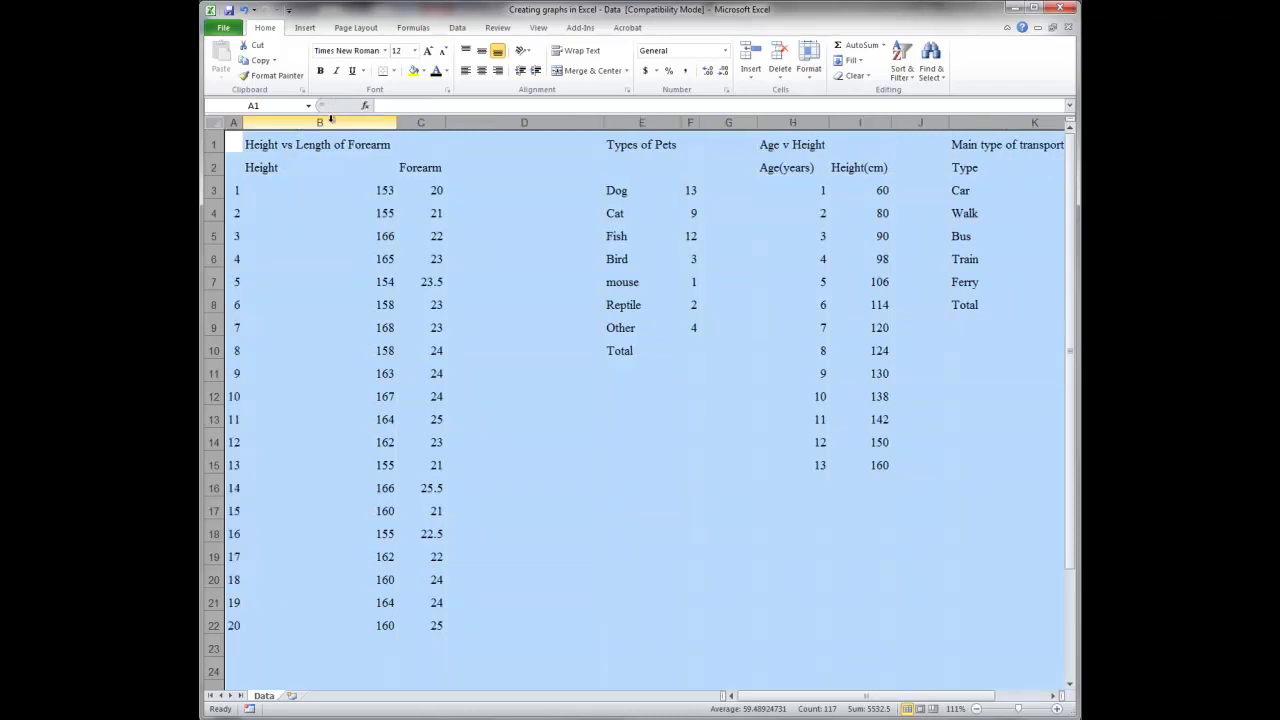
left_click(353, 263)
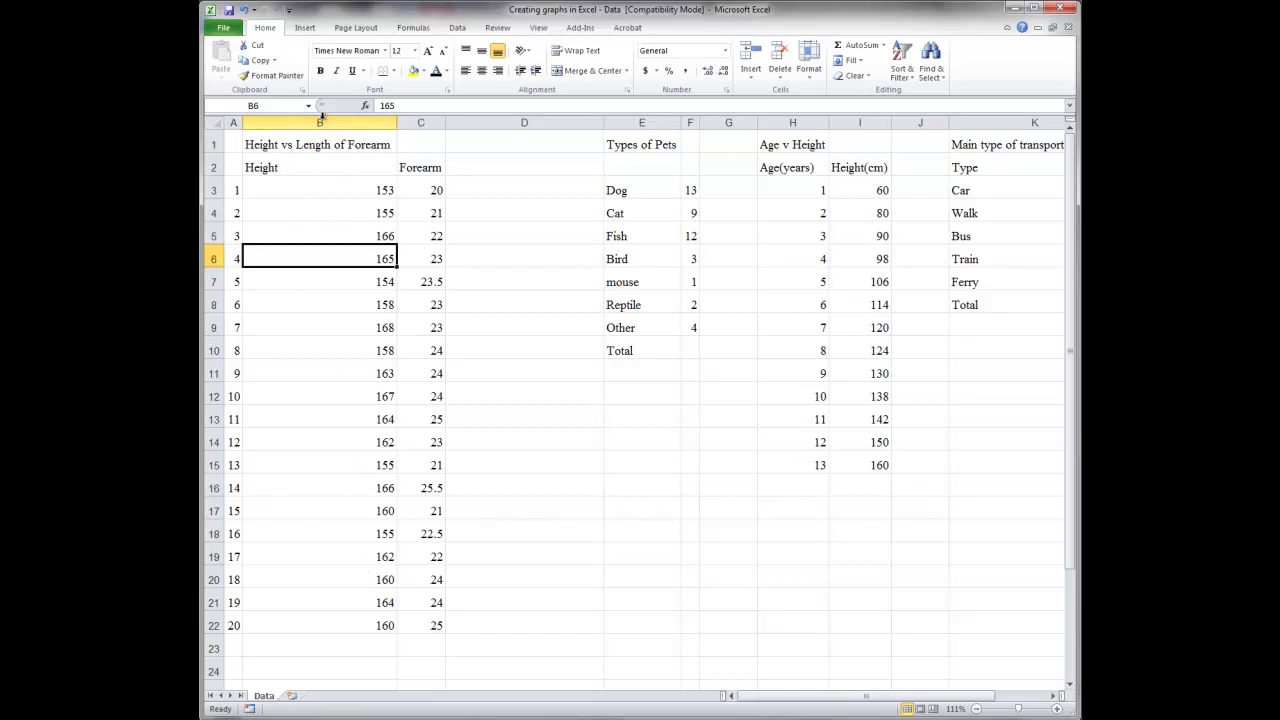
- Merge and center the title Height vs Length of Forearm across cells B1:C1
left_click(305, 142)
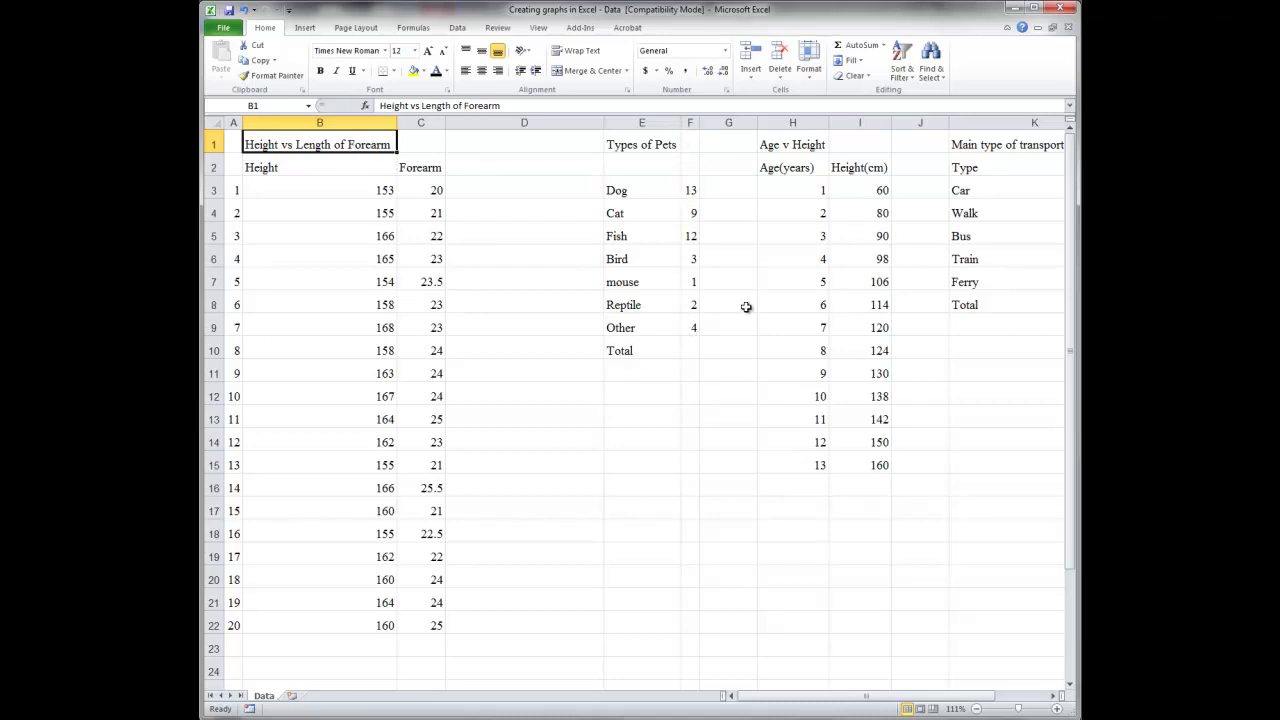
left_click(338, 239)
left_click(296, 144)
left_click_drag(248, 145, 410, 145)
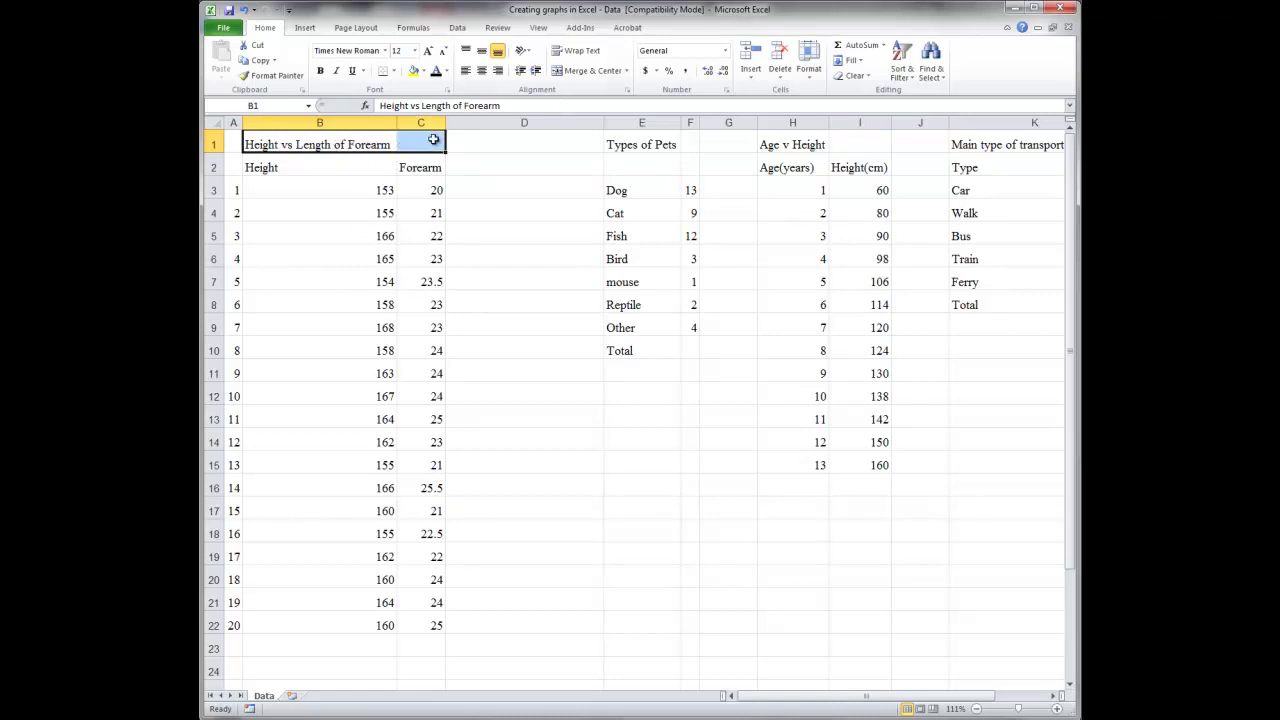
left_click(571, 72)
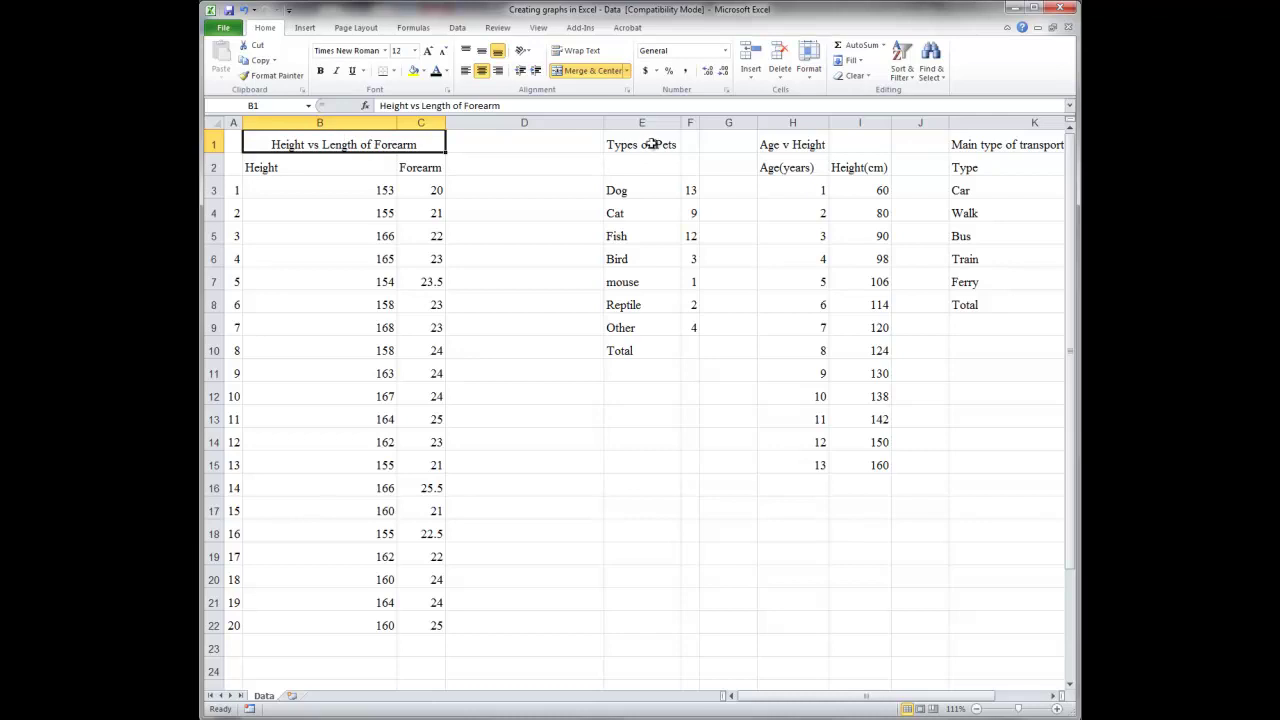
- Narrow column D, and merge and center the remaining table titles across E1:F1, H1:I1 and K1:L1
left_click(488, 370)
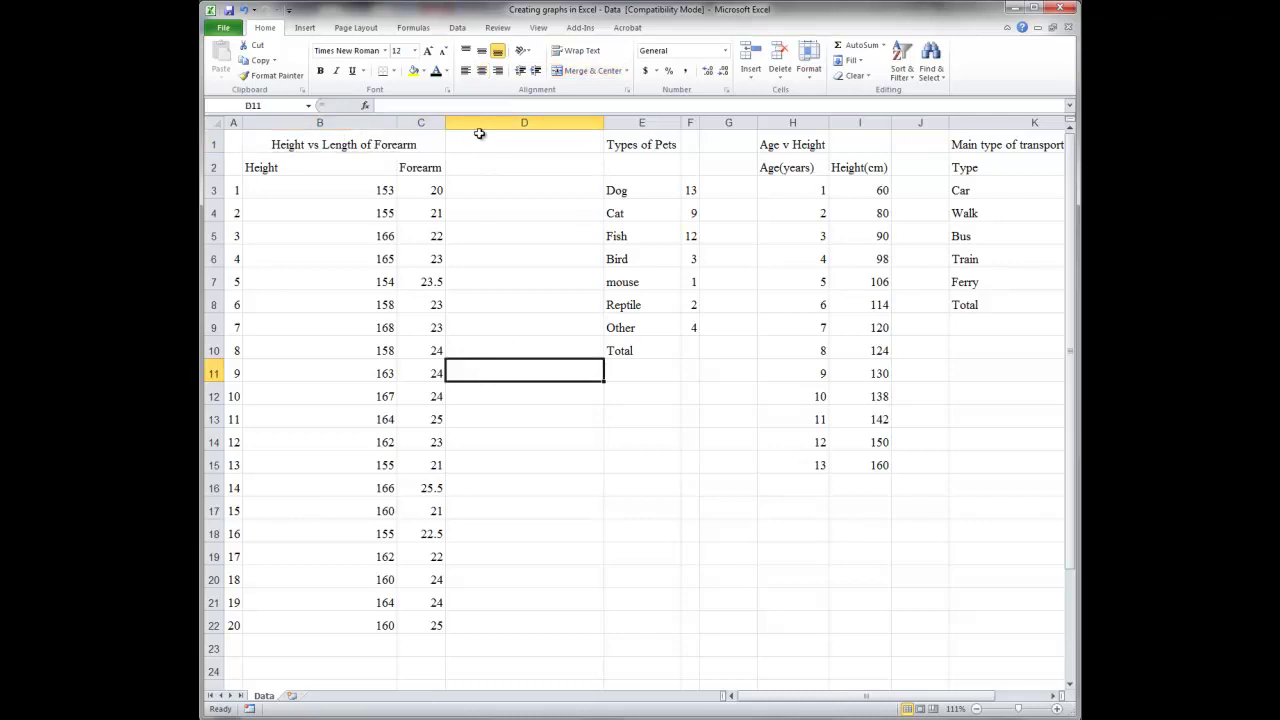
left_click_drag(604, 122, 558, 142)
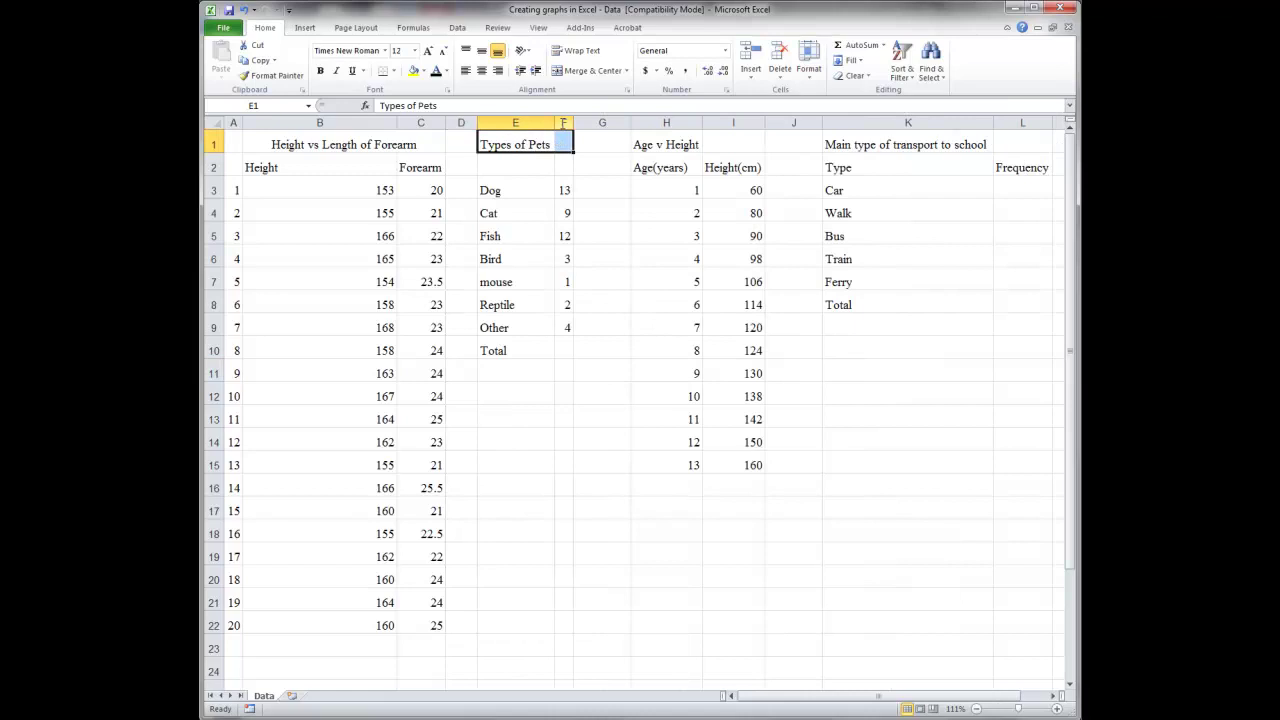
left_click(585, 70)
left_click_drag(648, 141, 720, 140)
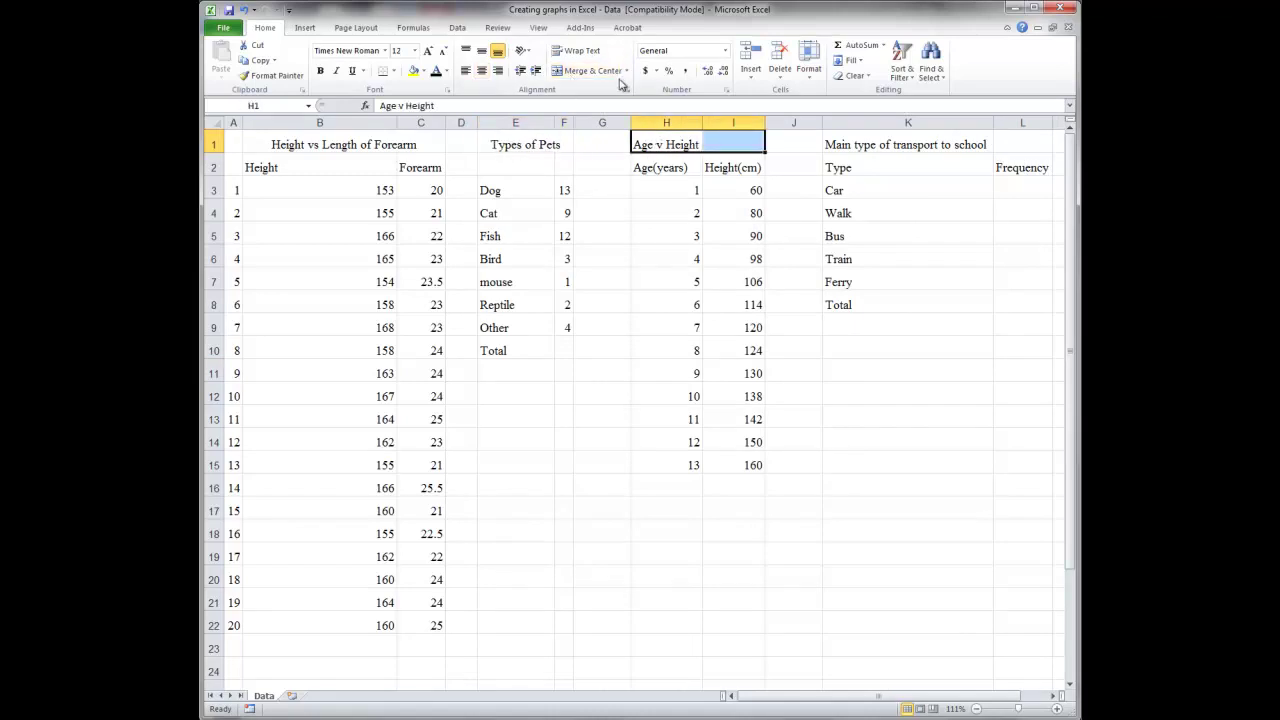
left_click(585, 70)
left_click_drag(860, 145, 995, 146)
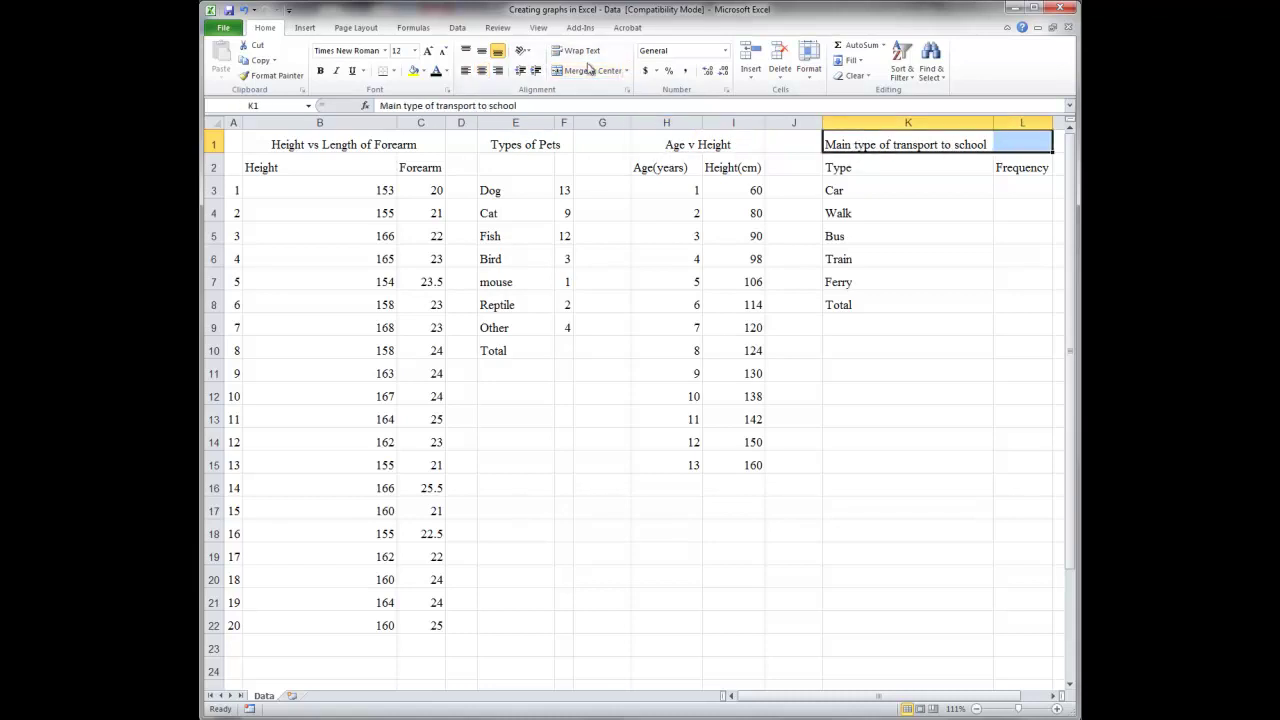
left_click(589, 68)
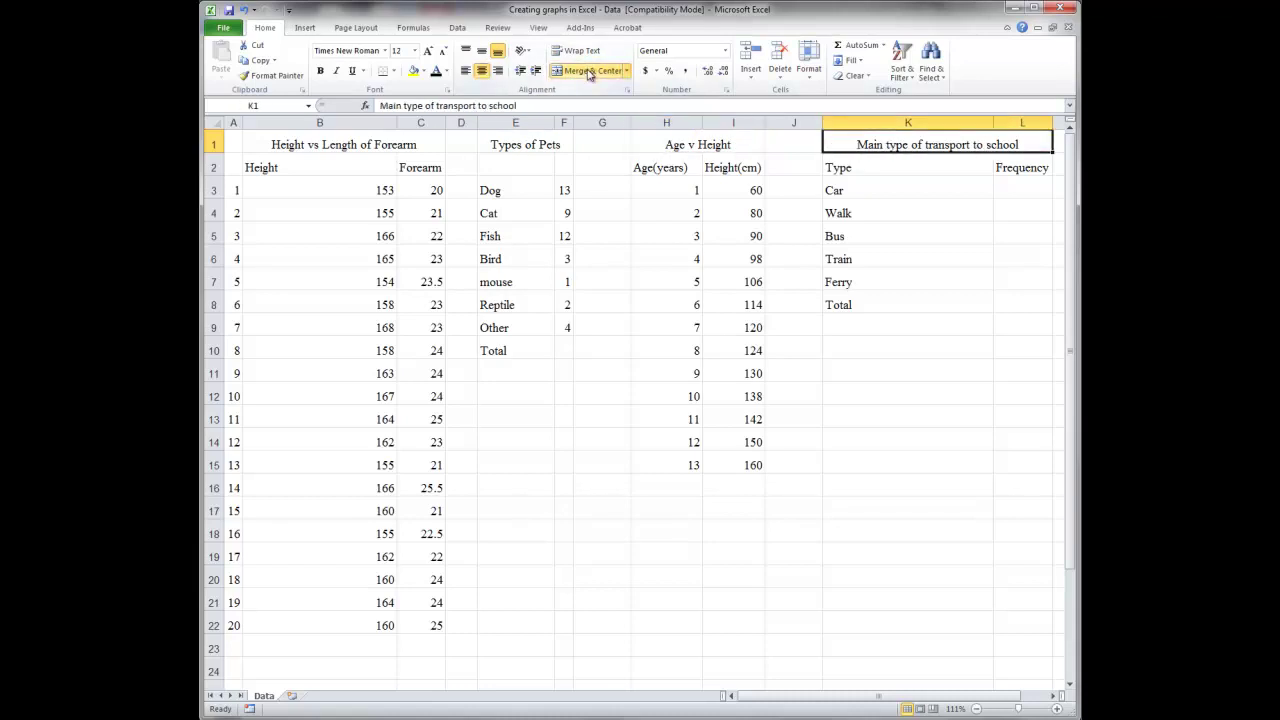
- Autofit all columns again so they match the data below the merged titles
left_click(219, 123)
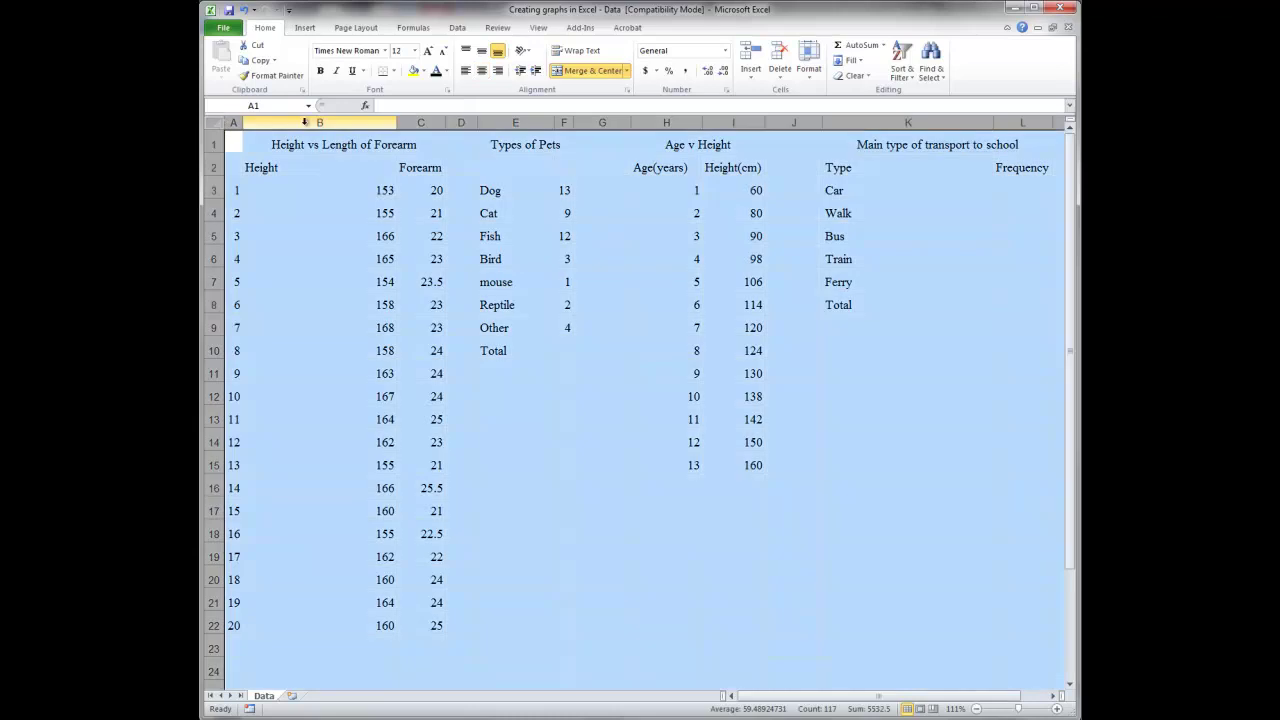
double_click(398, 122)
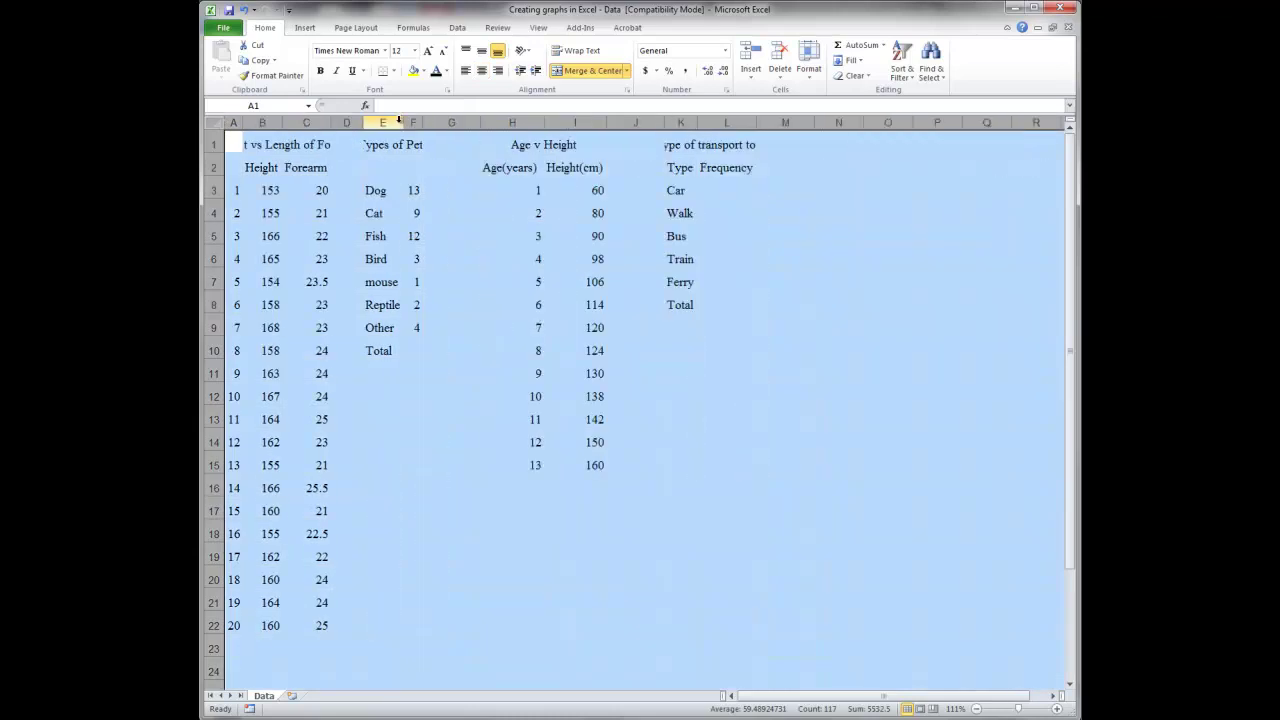
left_click(413, 281)
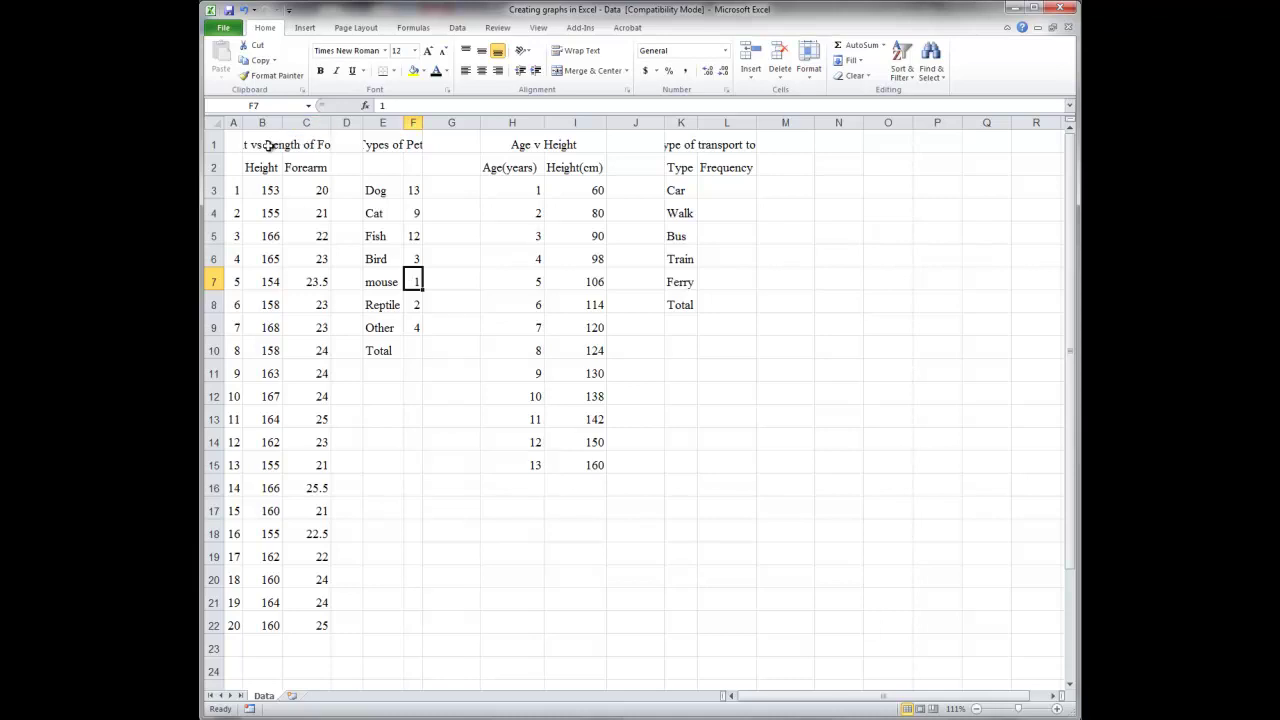
- Try widening columns B and C together to fit the merged title, and restore the autofitted widths
left_click_drag(264, 122, 362, 123)
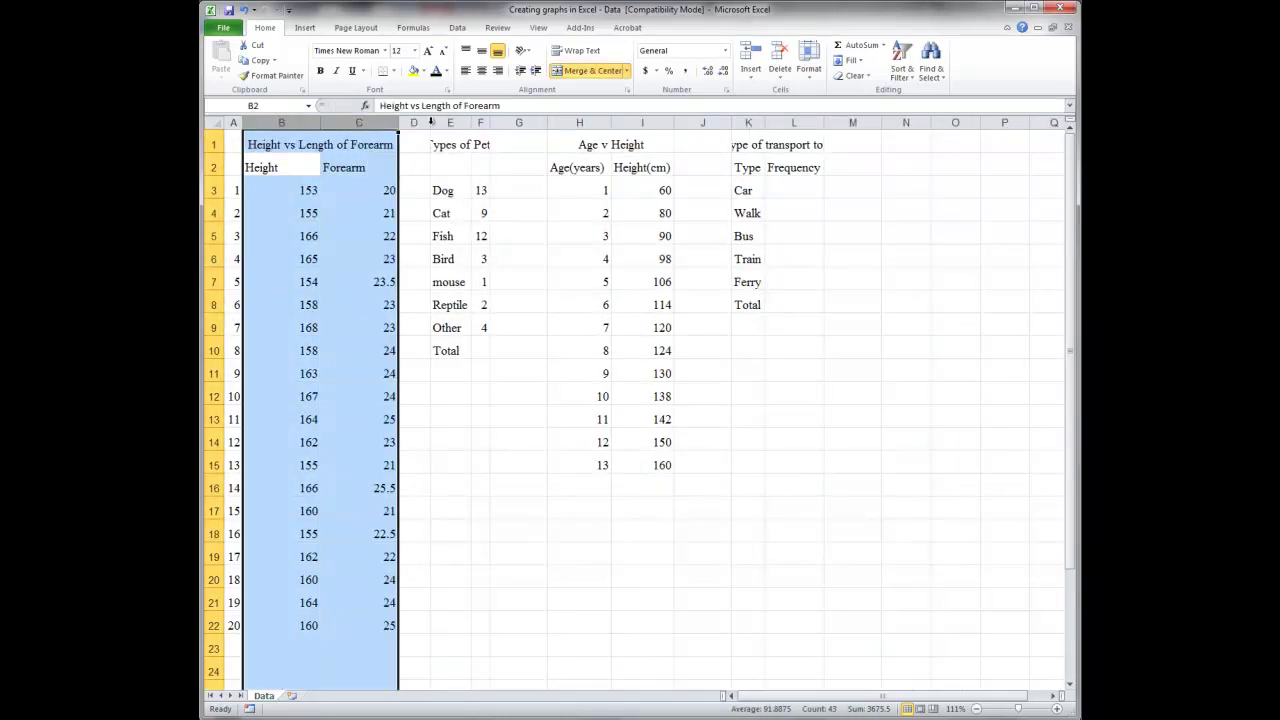
left_click(214, 122)
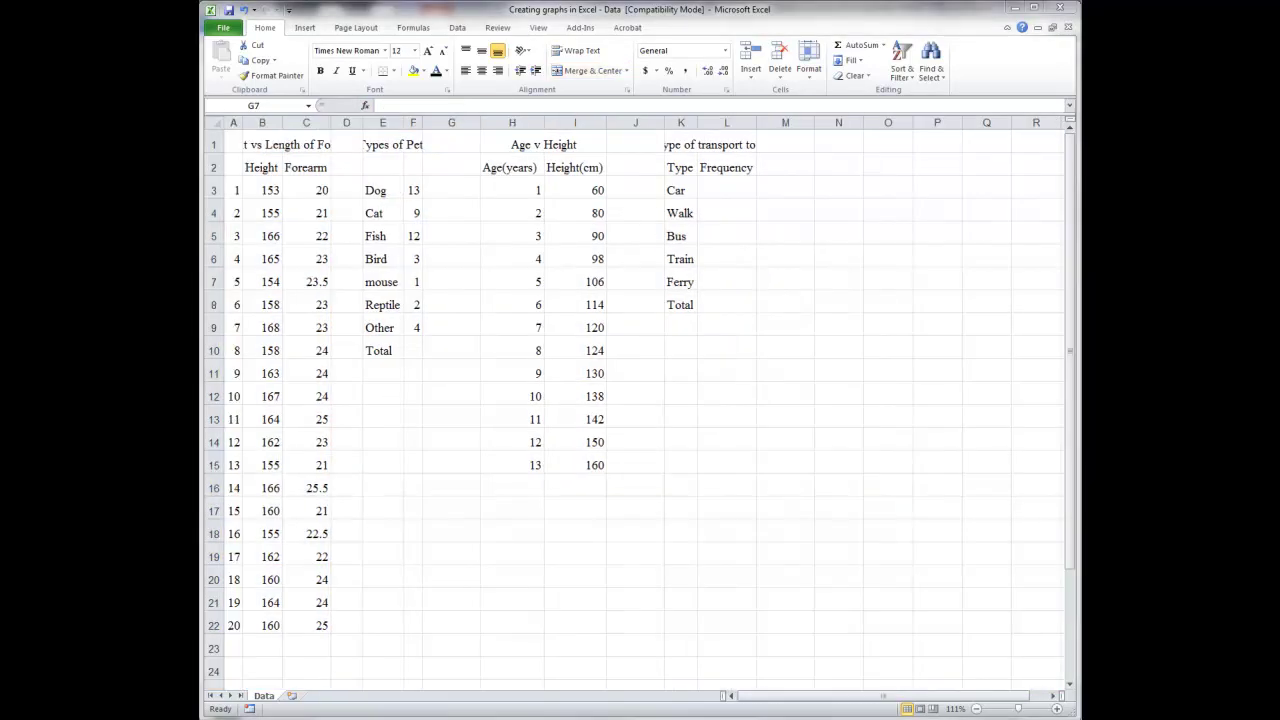
- Increase the height of row 1 and wrap the text of the Height vs Length of Forearm title
left_click(281, 140)
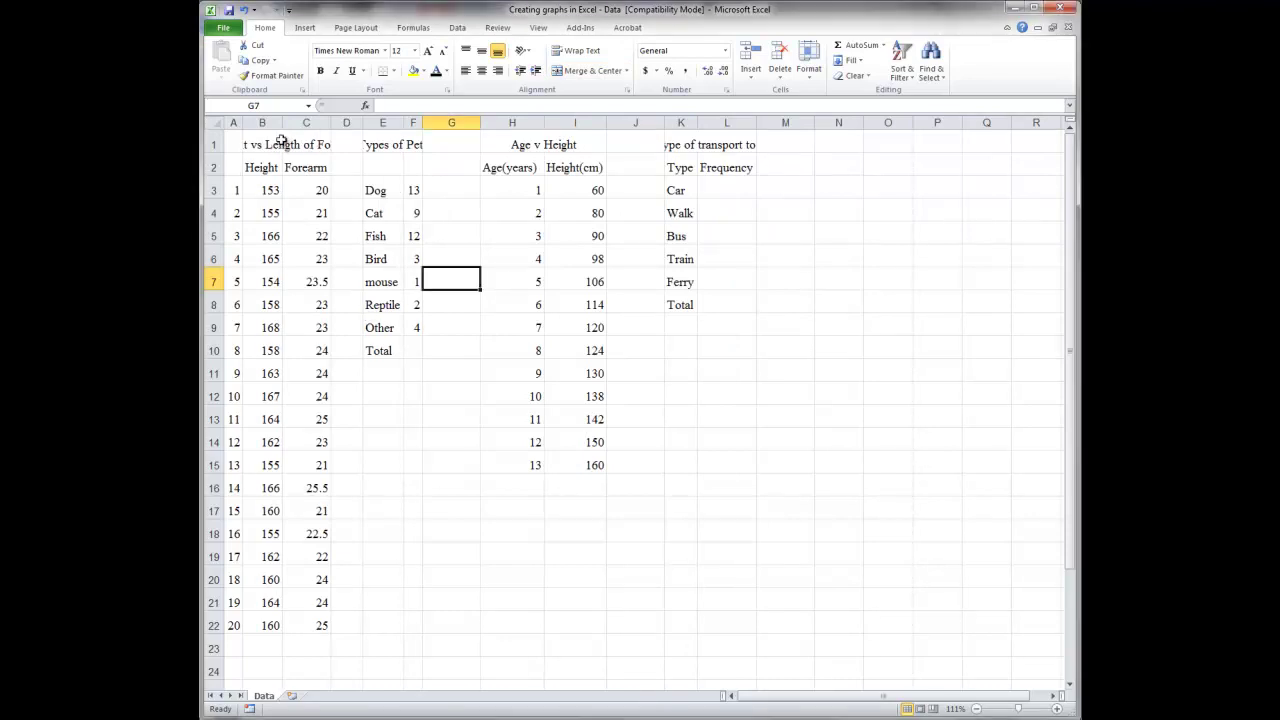
left_click(281, 140)
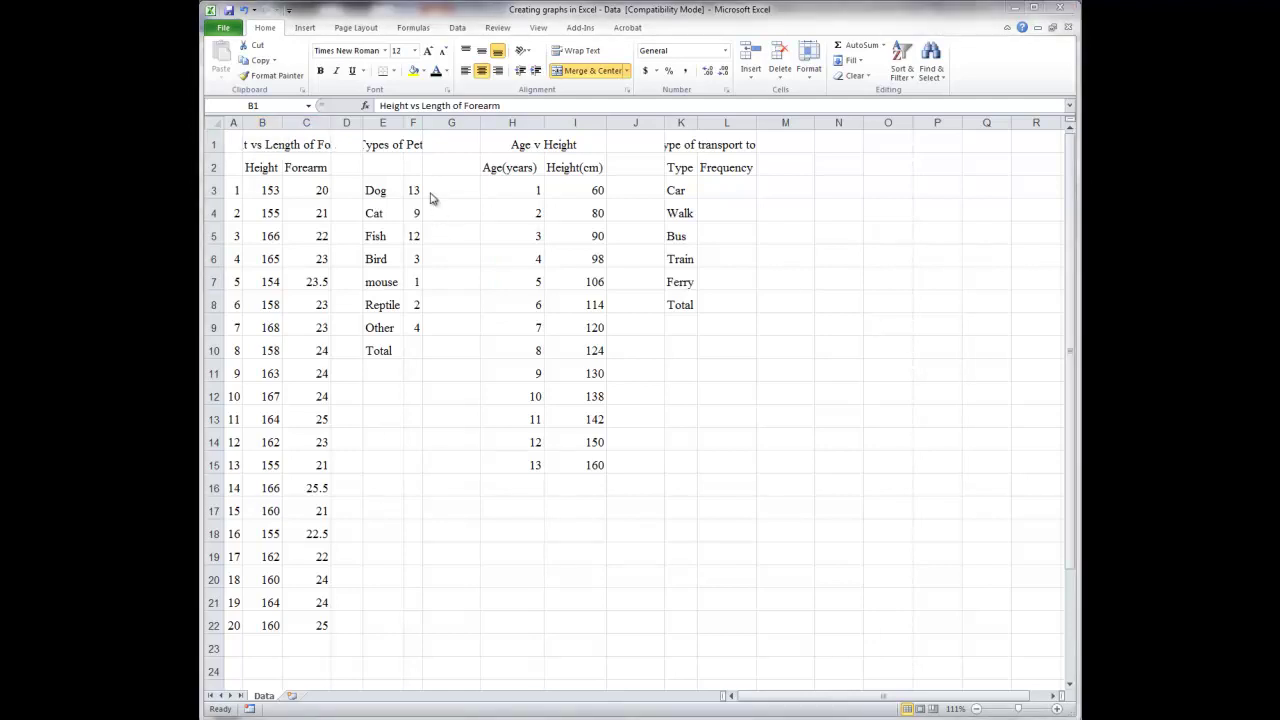
left_click(295, 144)
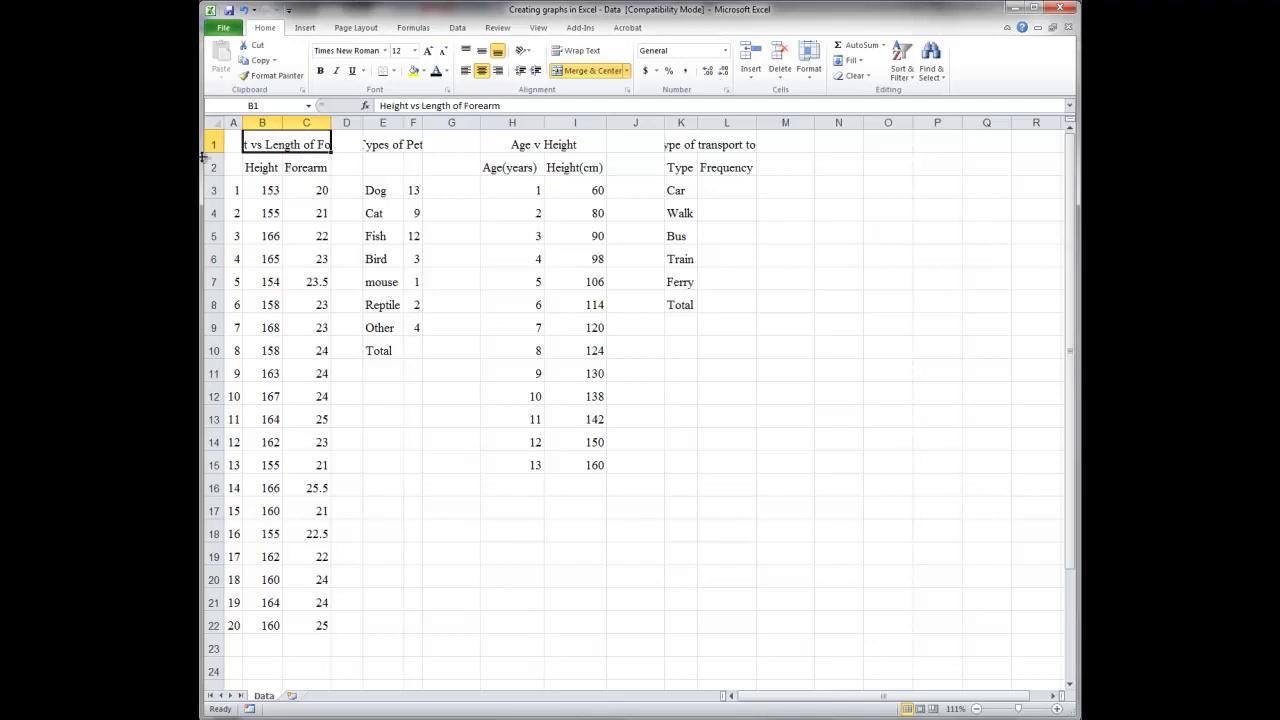
left_click_drag(213, 147, 214, 172)
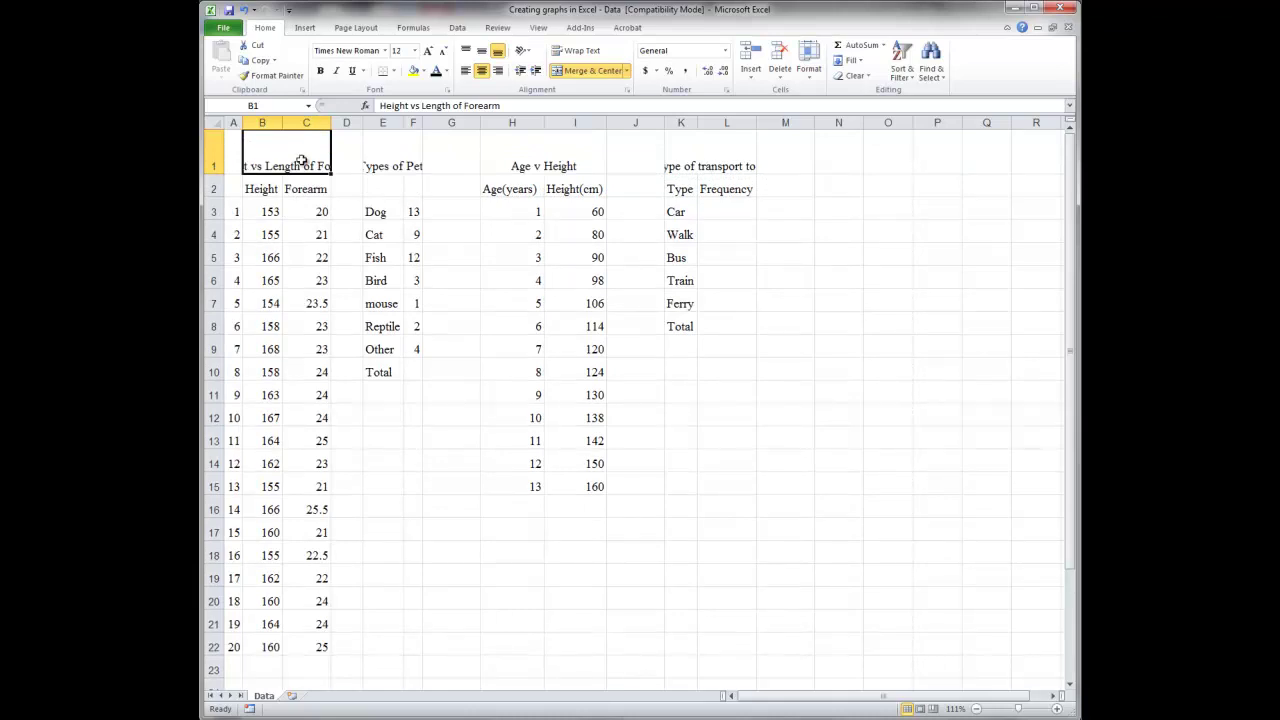
left_click(575, 51)
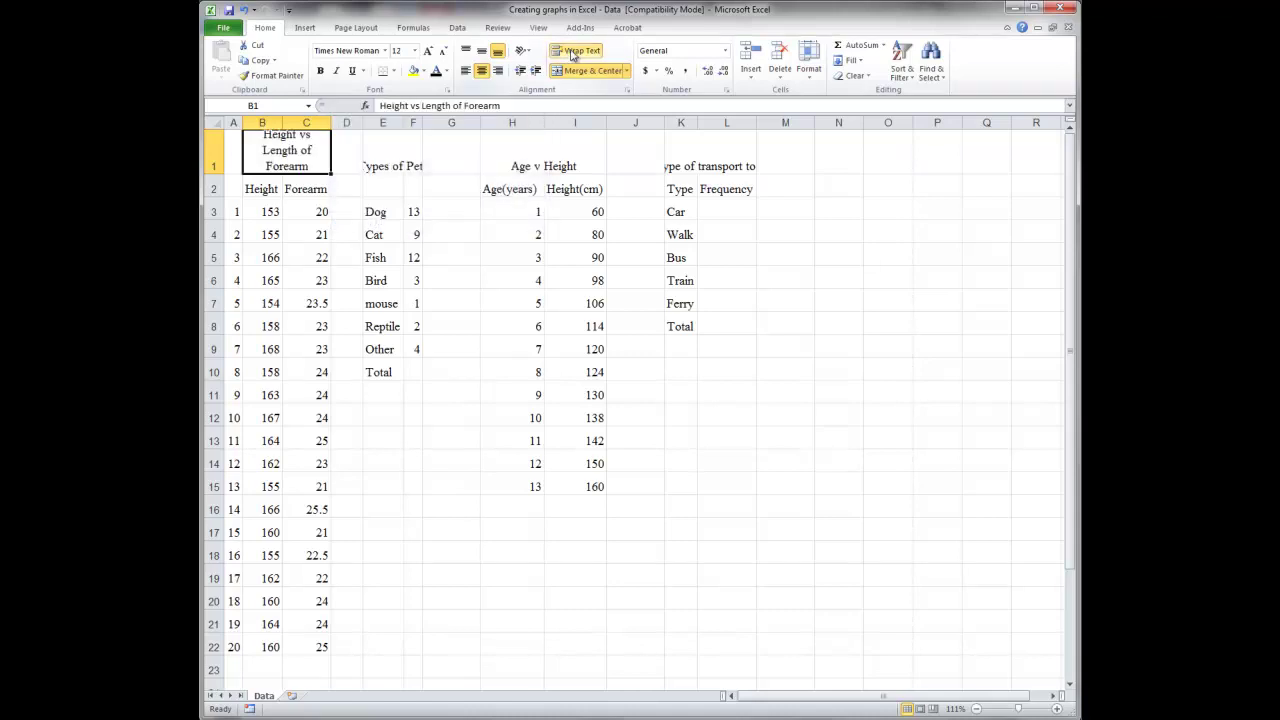
- Widen columns B and C together slightly so the wrapped title fits on two lines
left_click_drag(273, 120, 341, 122)
left_click(330, 160)
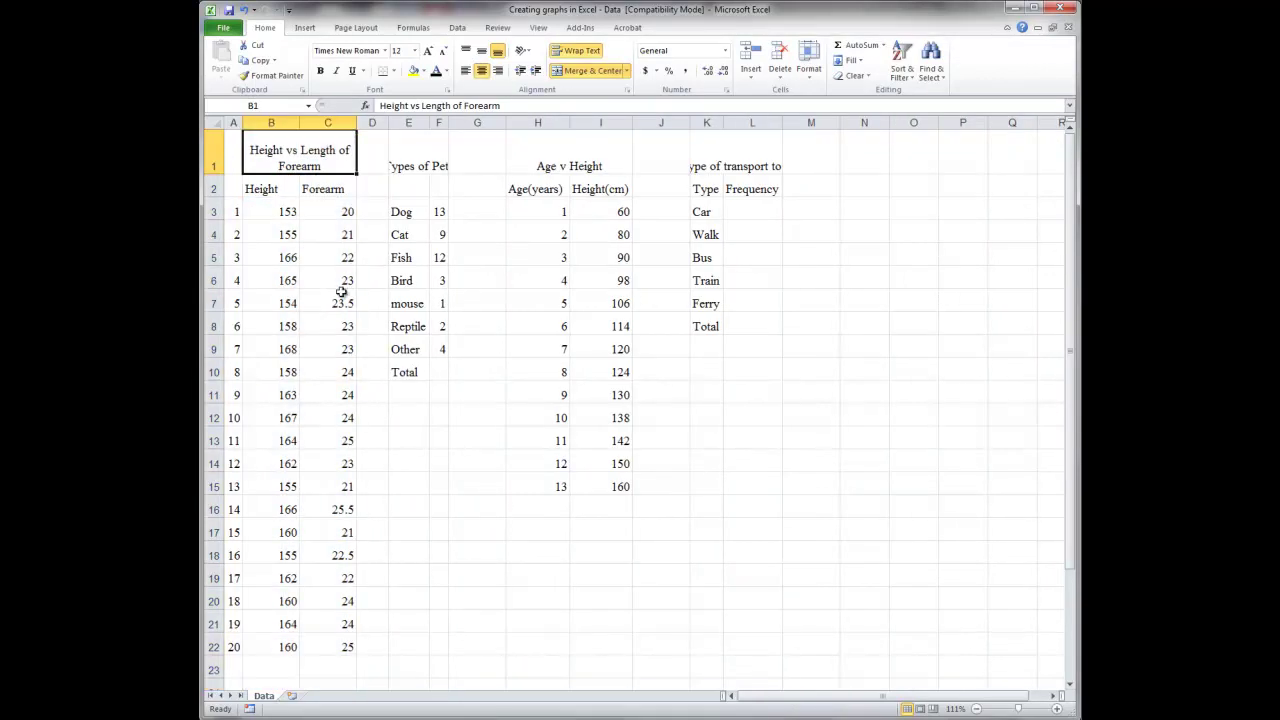
- Wrap the text of the titles in E1, H1 and K1, and make row 1 slightly taller to fit them
left_click(410, 160)
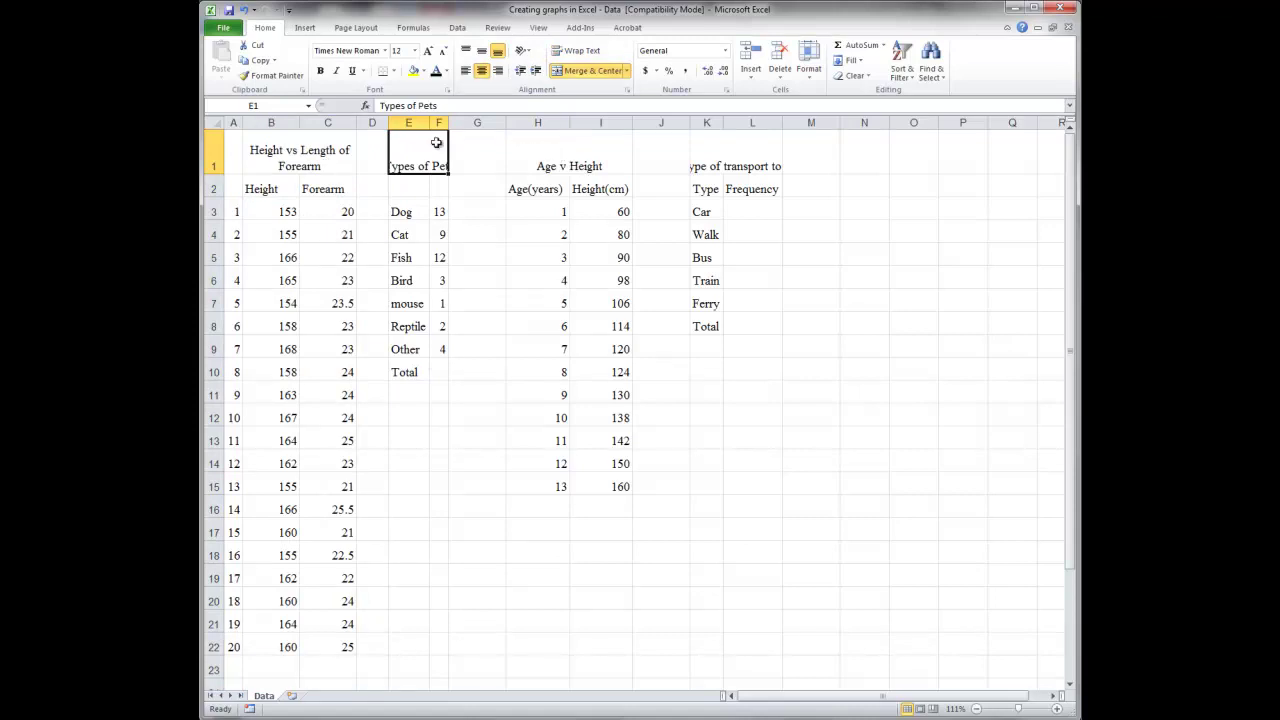
left_click(530, 152, "ctrl")
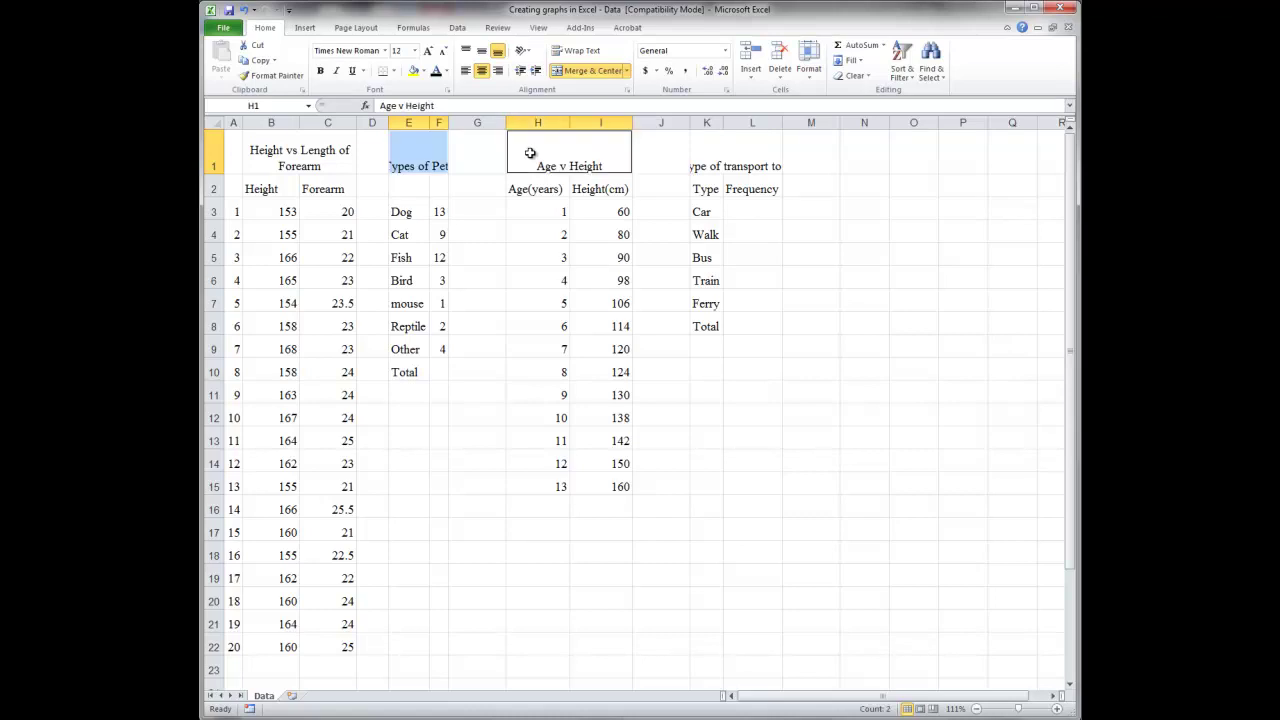
left_click(716, 159, "ctrl")
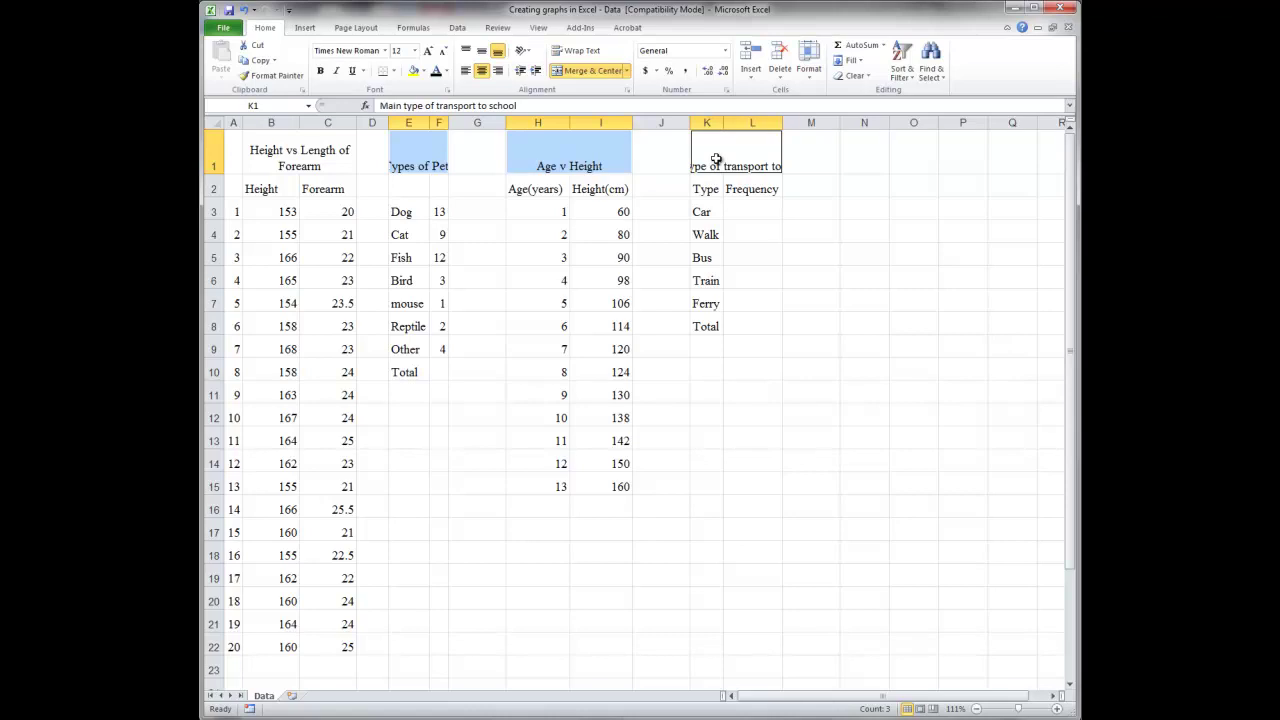
left_click(583, 53)
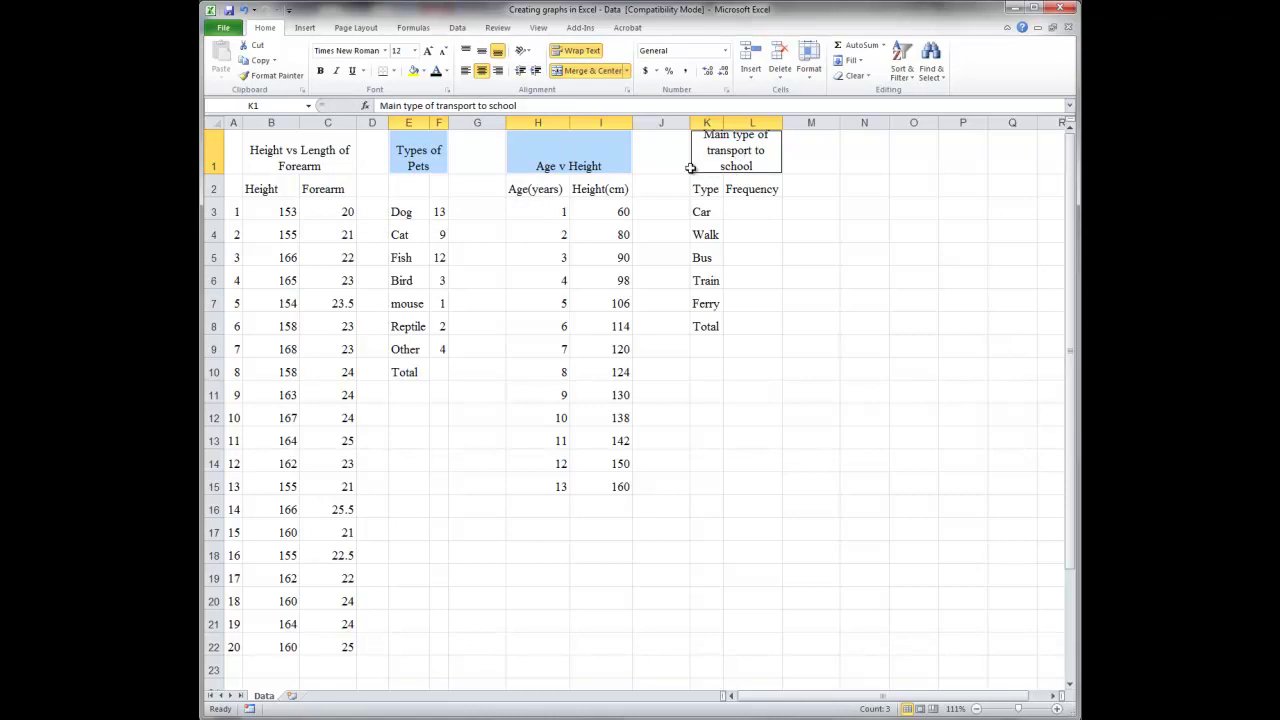
left_click(403, 258)
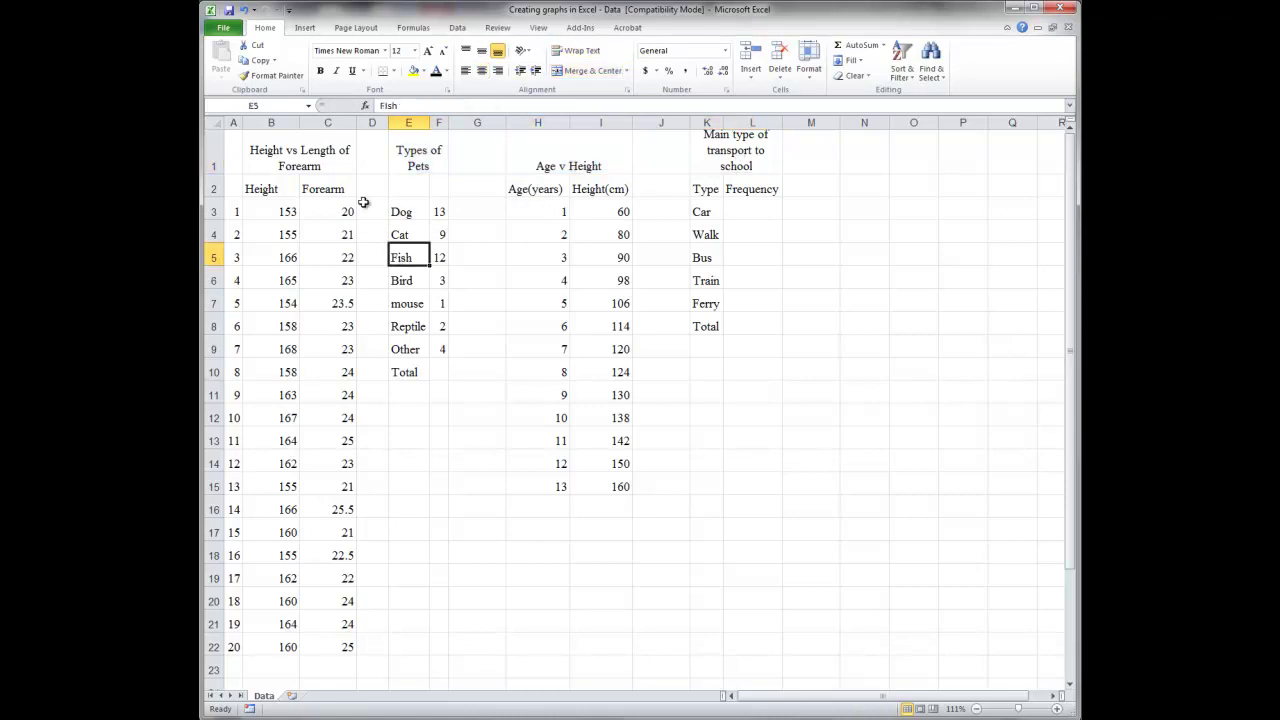
left_click_drag(212, 171, 210, 181)
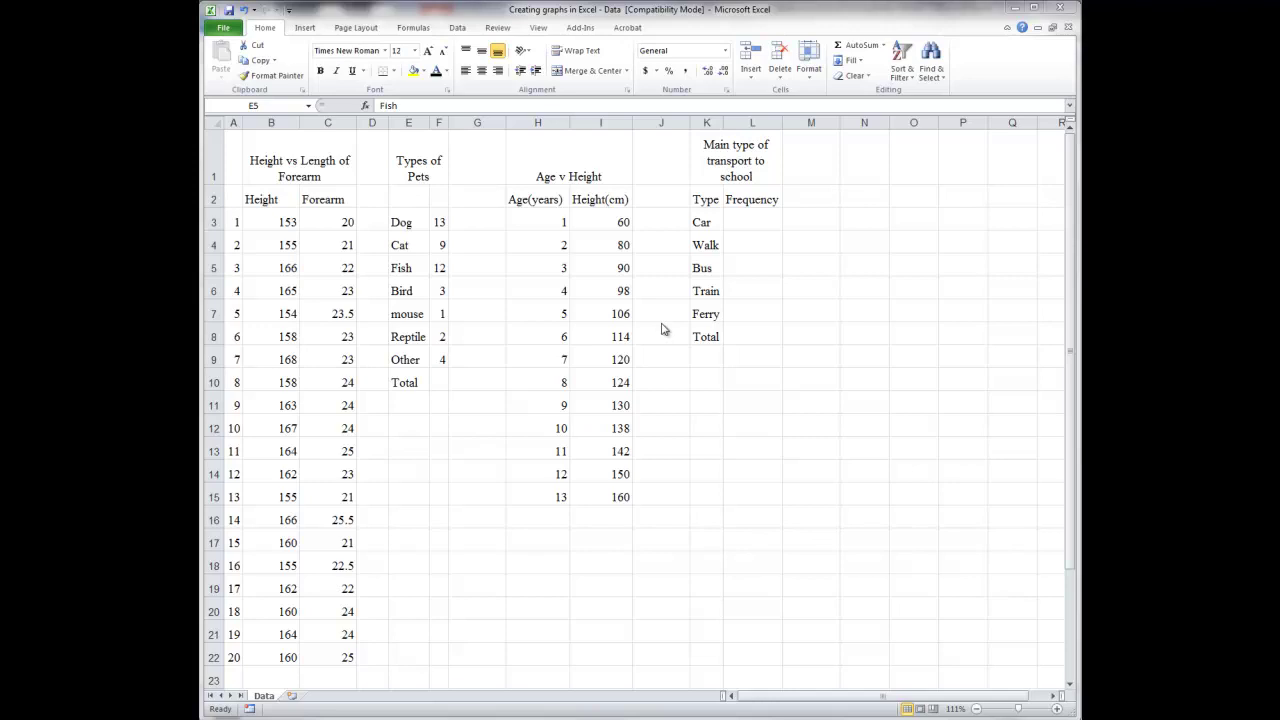
- Apply All Borders to the height and forearm table in B1:C22
left_click(281, 162)
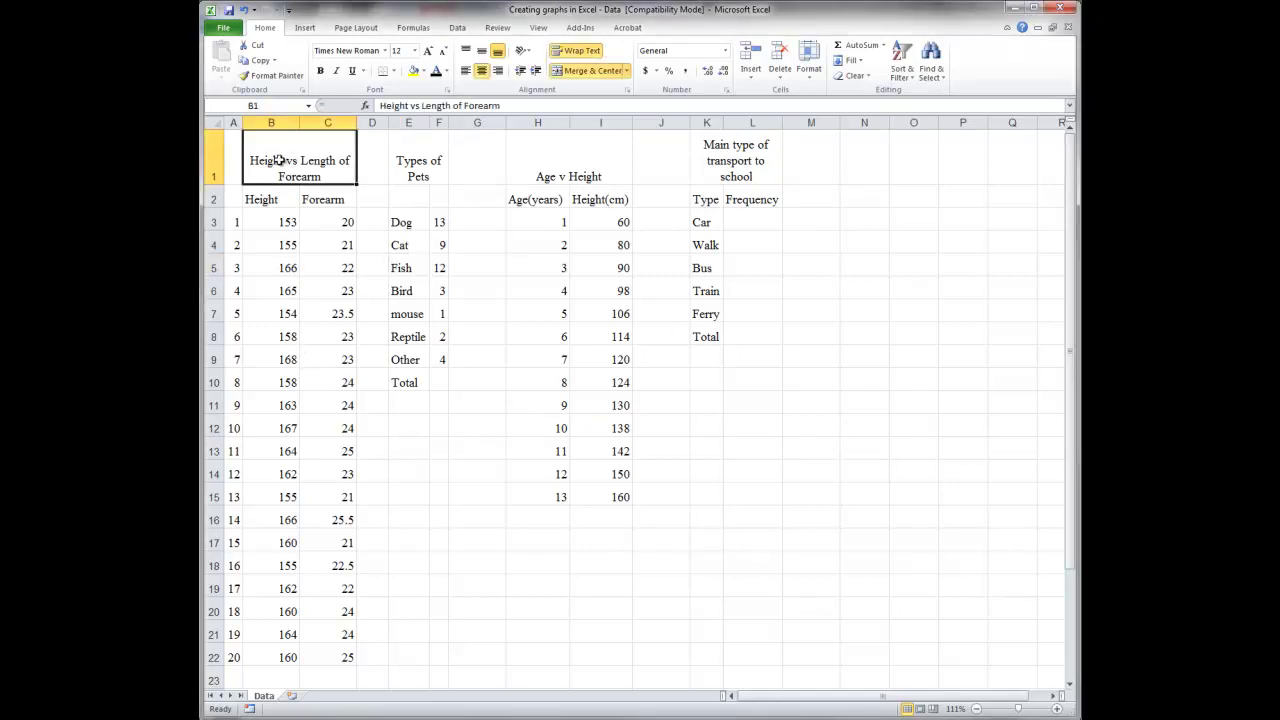
left_click_drag(277, 161, 310, 657)
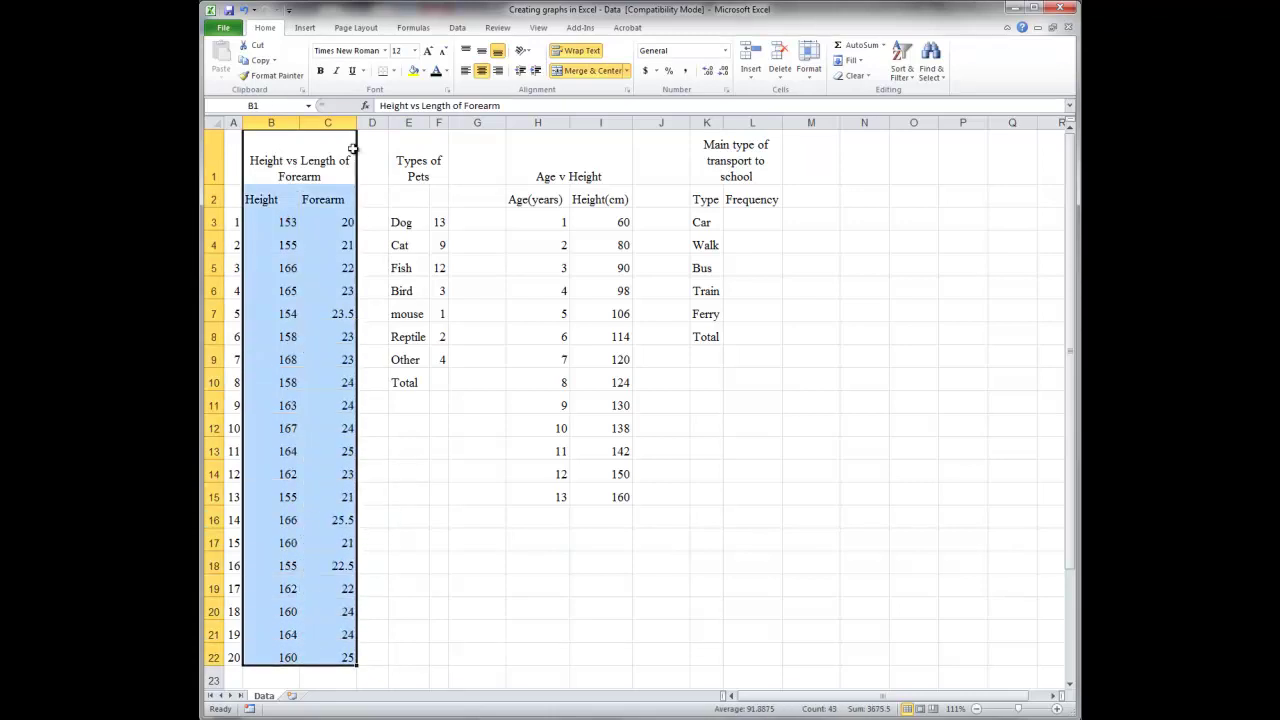
left_click(394, 72)
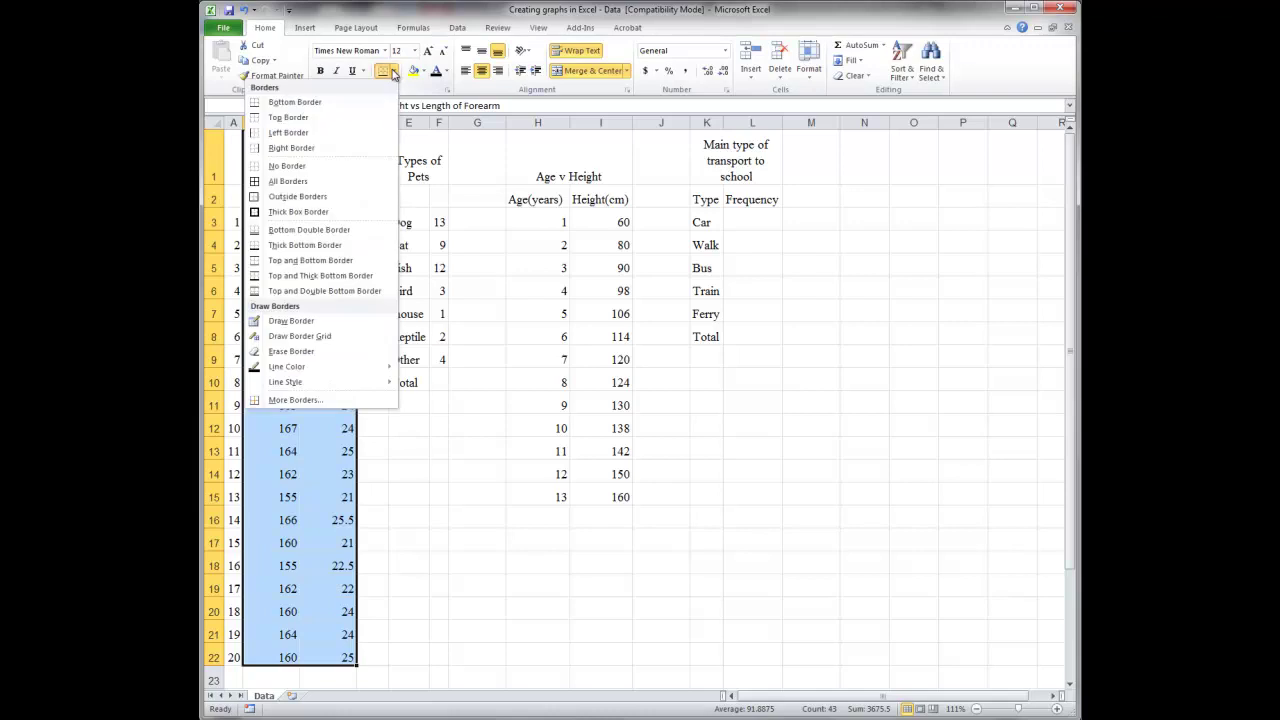
left_click(338, 187)
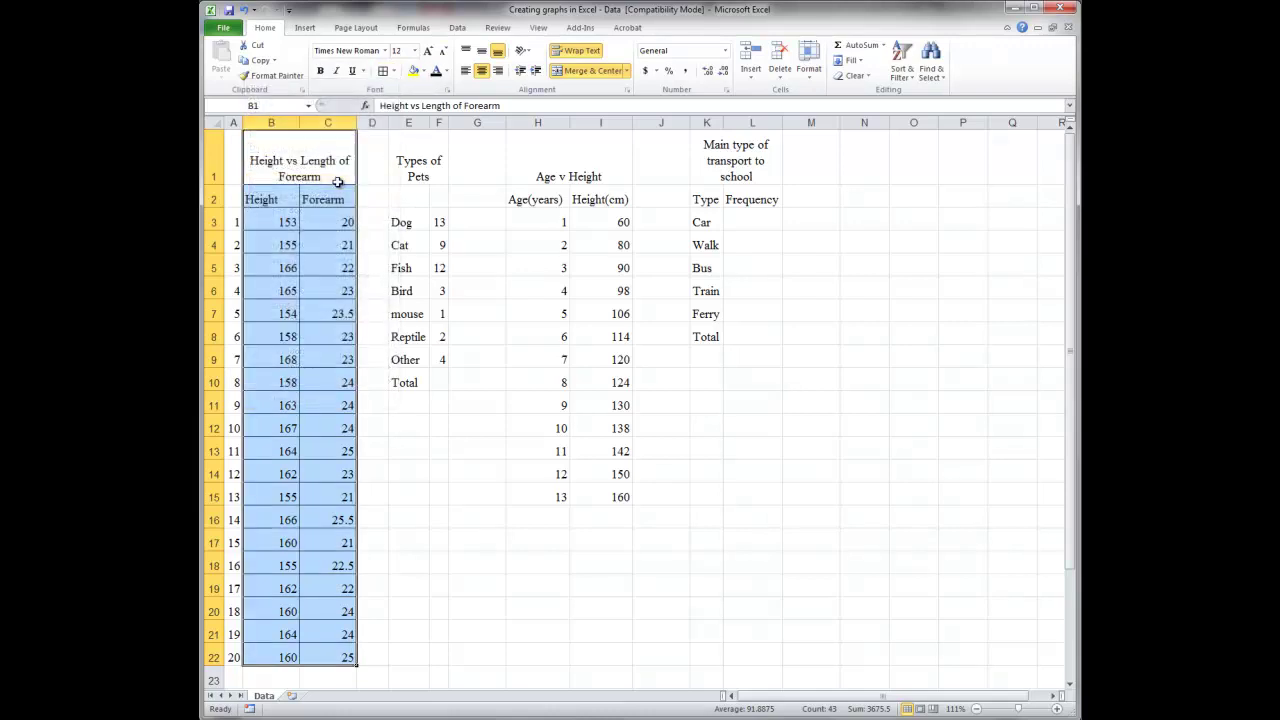
- Apply the same all-around cell borders to the tables in E1:F10, H1:I15 and K1:L8 at once
left_click_drag(410, 160, 416, 374)
left_click_drag(573, 145, 592, 493)
left_click_drag(735, 147, 737, 337)
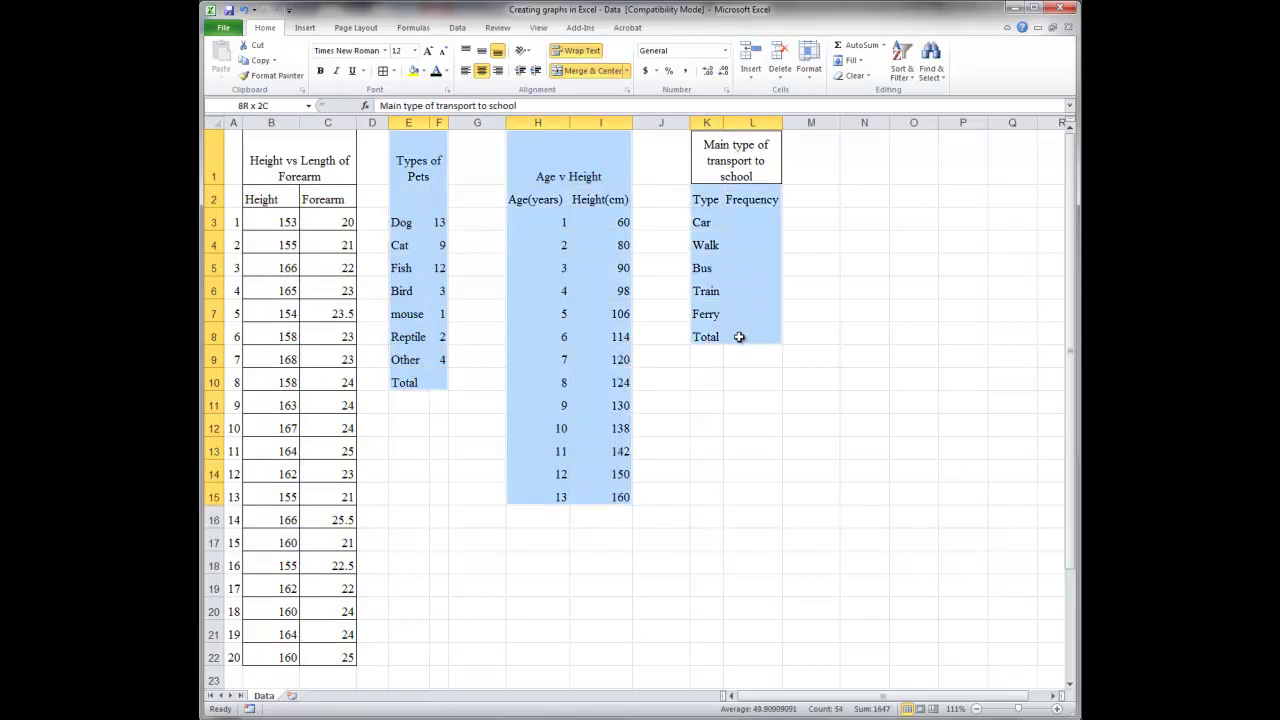
left_click(381, 72)
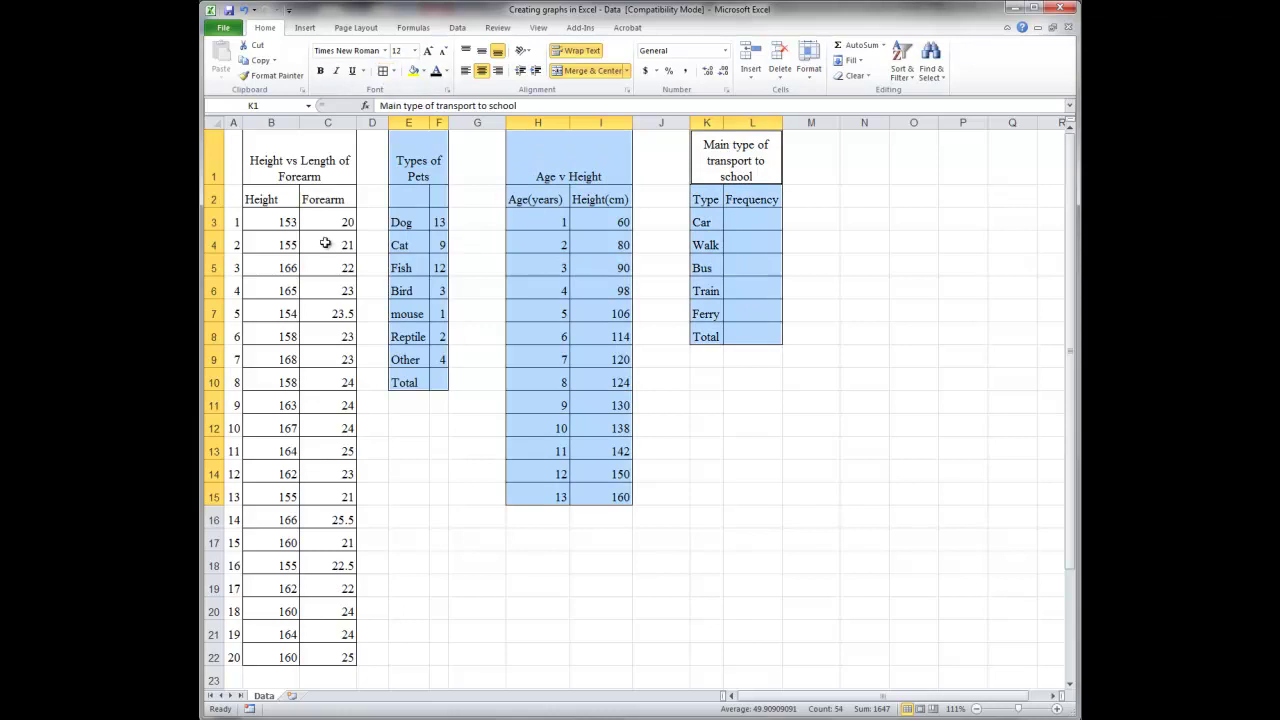
- Apply a Thick Box Border around each of the four tables, B1:C22, E1:F10, H1:I15 and K1:L8, at once
left_click(299, 146)
left_click_drag(299, 146, 338, 649)
left_click_drag(430, 155, 443, 370)
left_click_drag(593, 149, 571, 491)
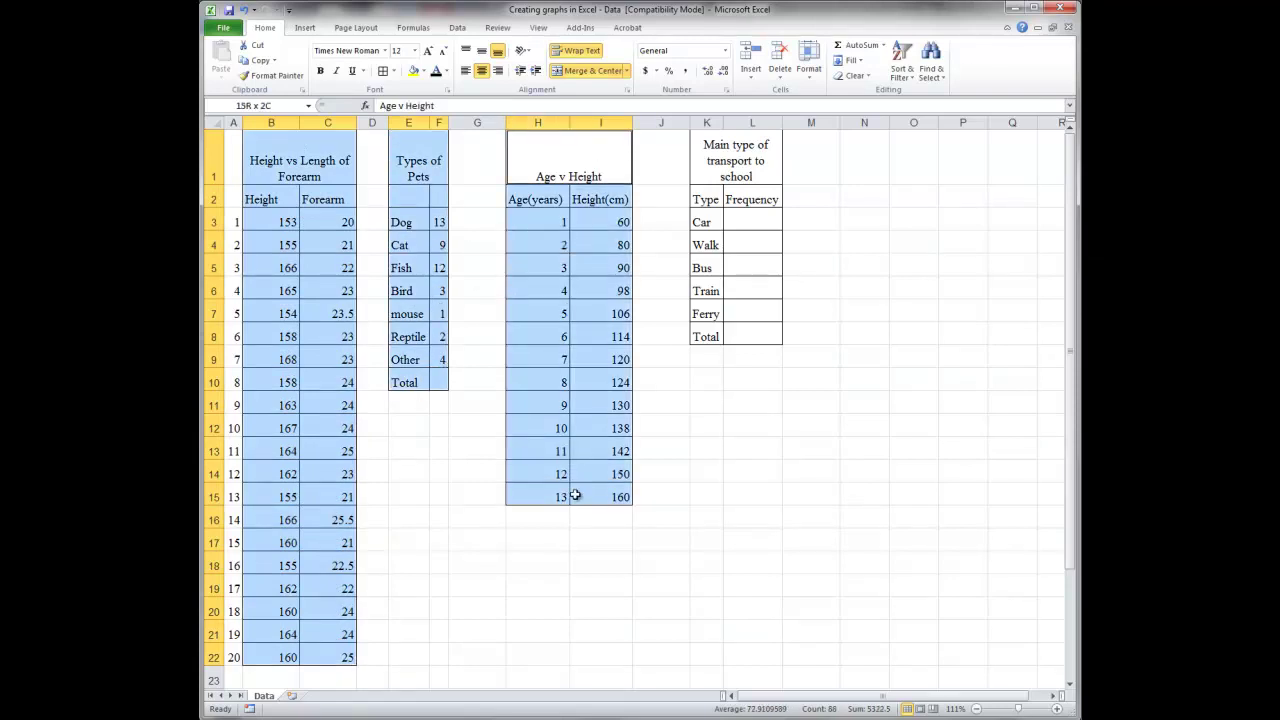
left_click(735, 168, "ctrl")
left_click_drag(735, 168, 735, 330)
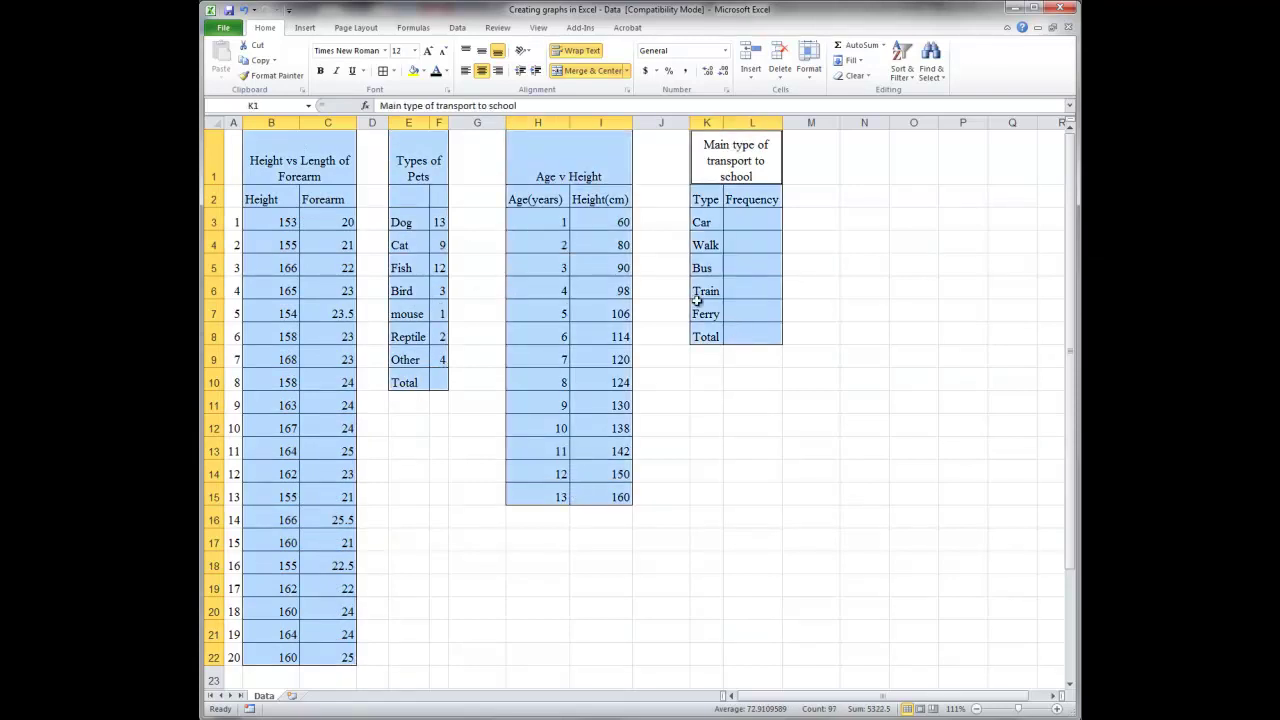
left_click(393, 73)
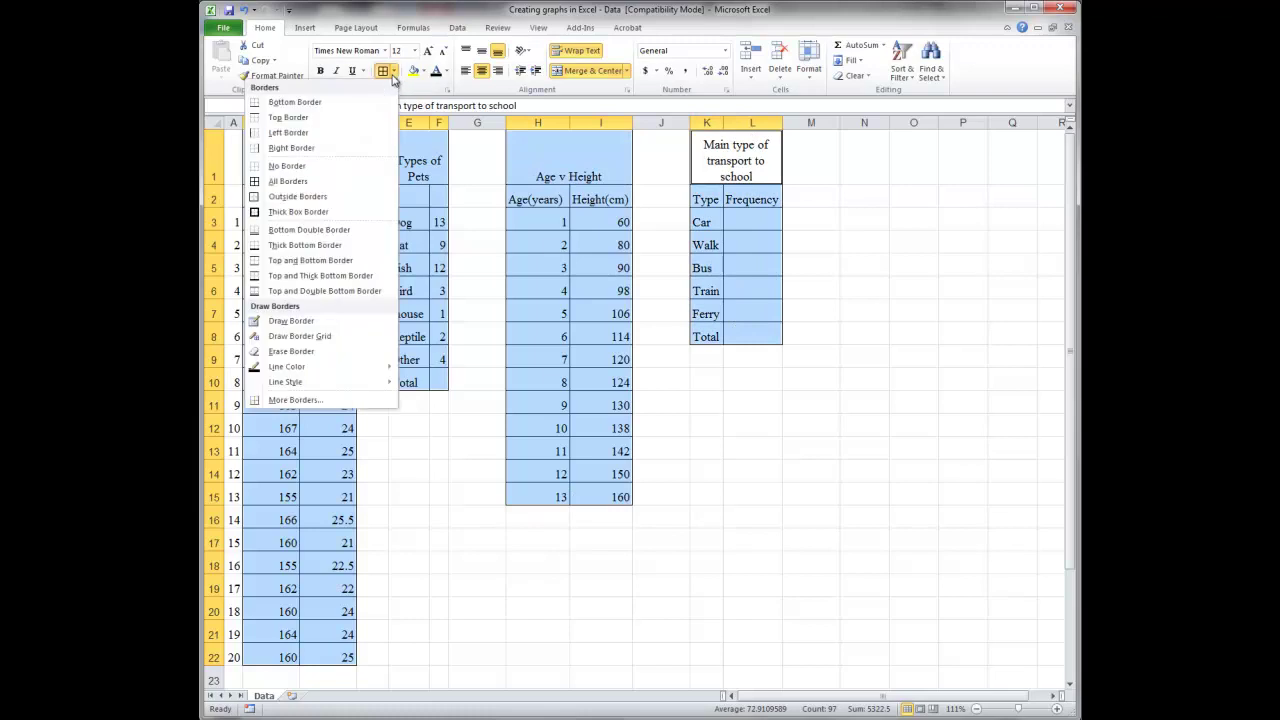
left_click(300, 212)
- Apply the same Thick Box Border around the header blocks B1:C2, E1, H1:I2 and K1:L2
left_click(333, 168)
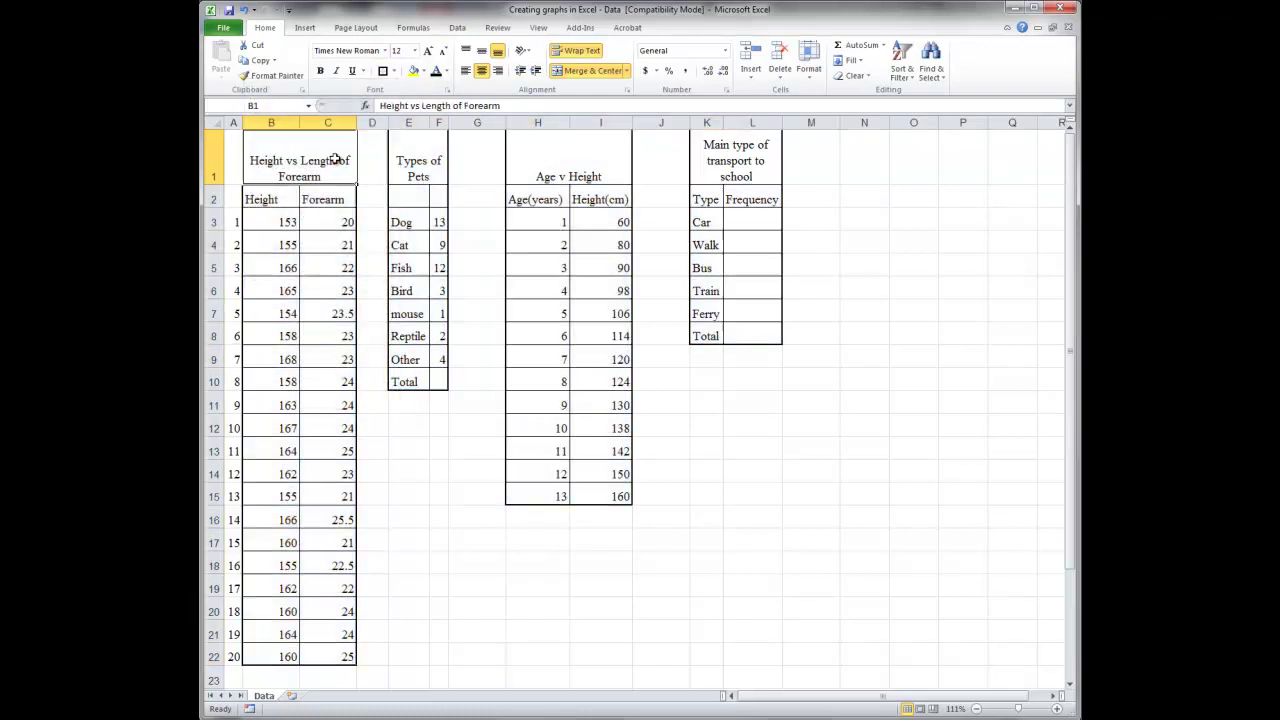
left_click_drag(302, 153, 343, 188)
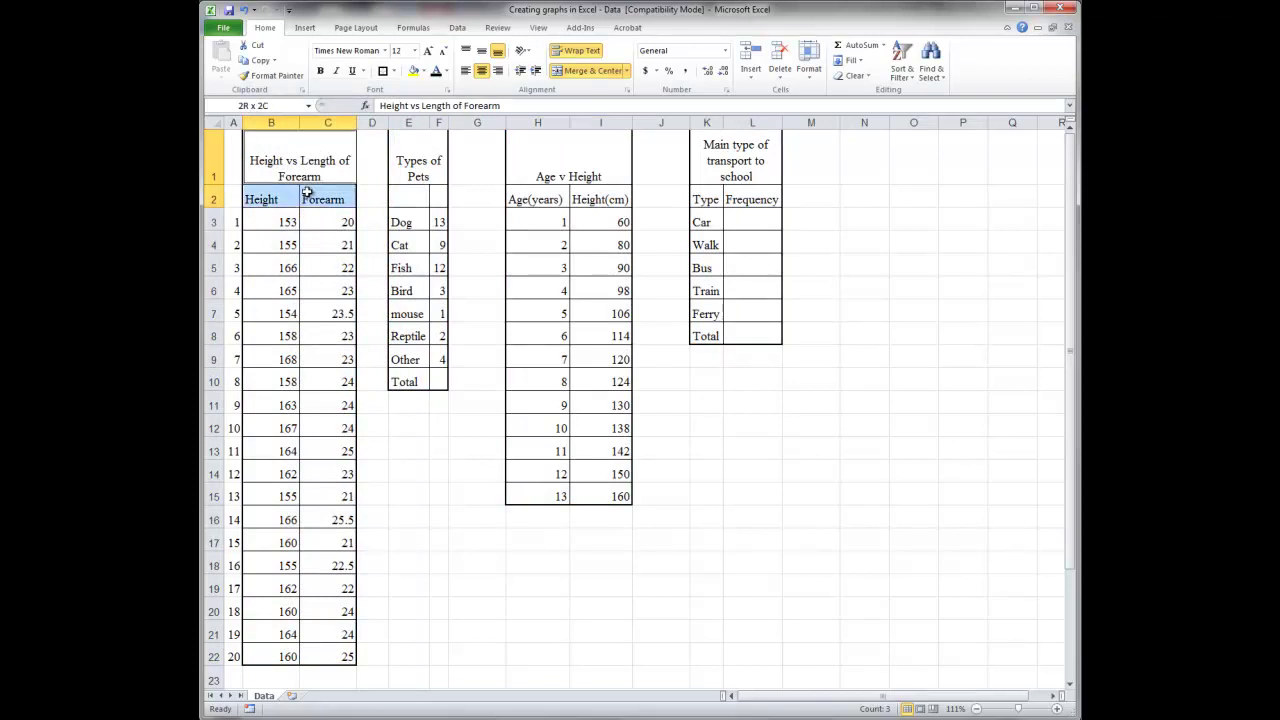
left_click(422, 152, "ctrl")
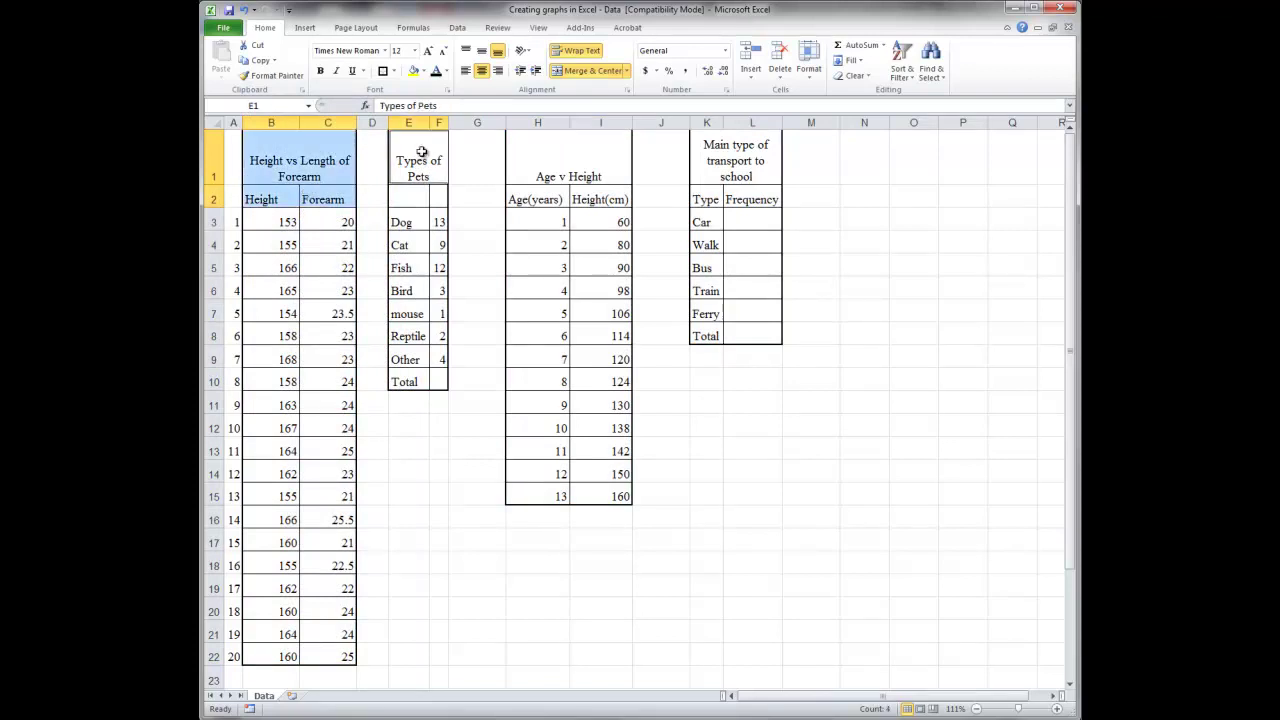
left_click_drag(559, 158, 557, 204)
left_click_drag(716, 145, 717, 190)
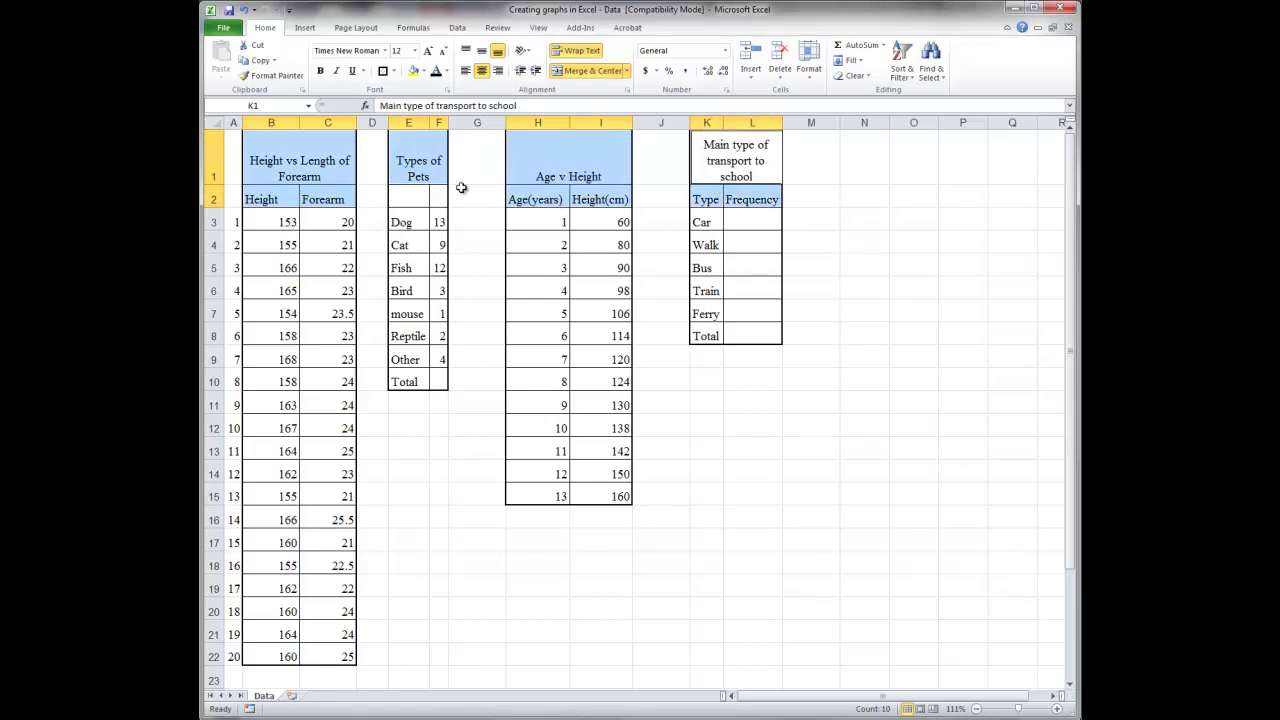
left_click(382, 71)
left_click(488, 334)
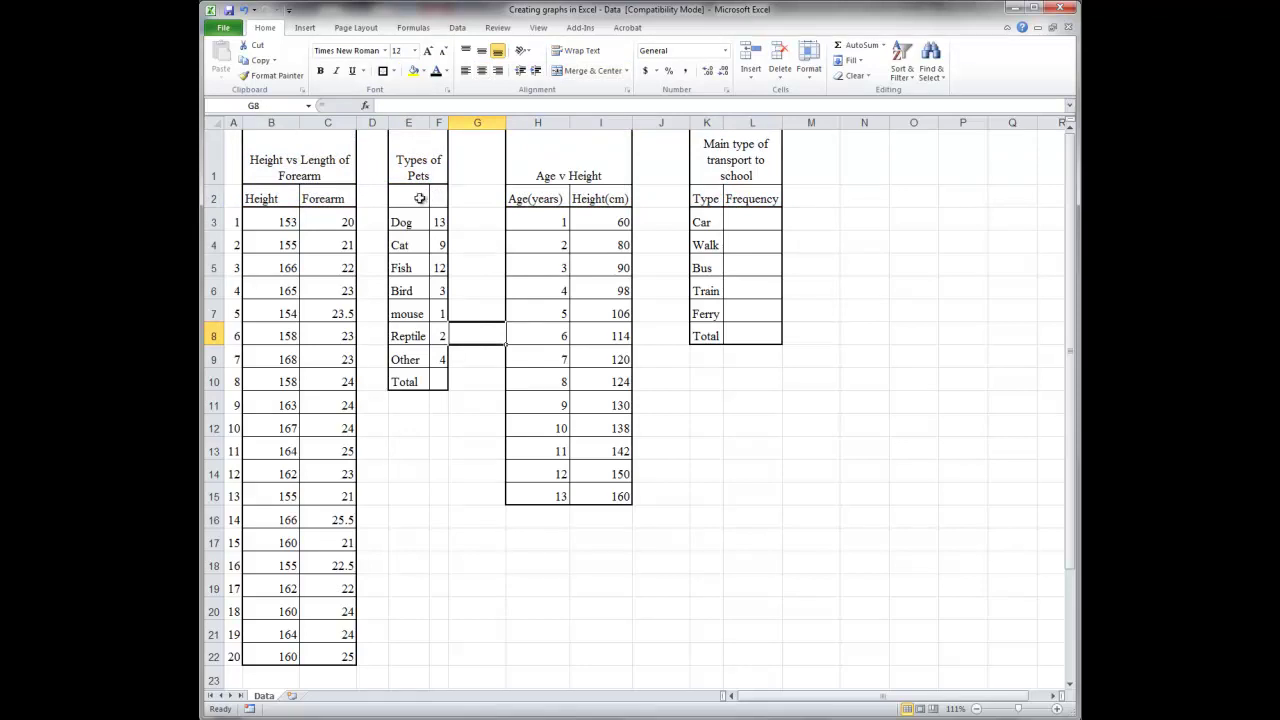
- Delete the empty cells E2:F2 in the pets table, shifting the cells below up
left_click_drag(408, 196, 437, 197)
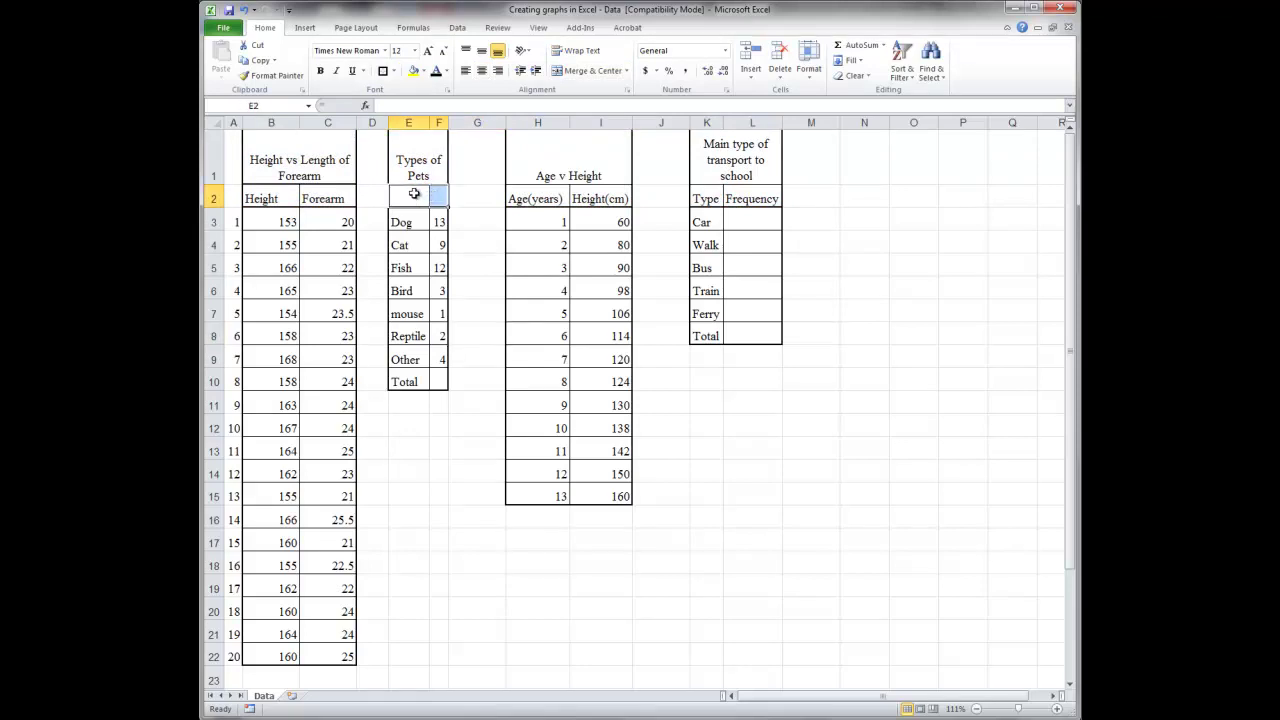
right_click(415, 199)
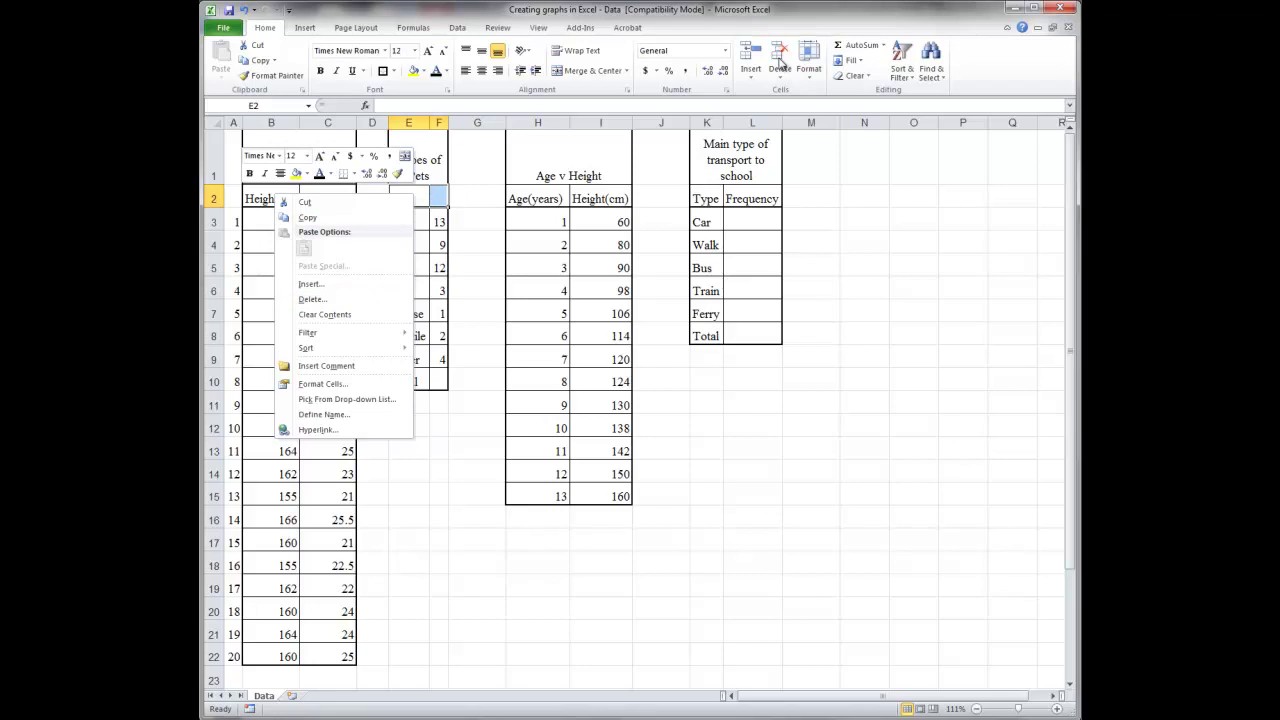
left_click(328, 301)
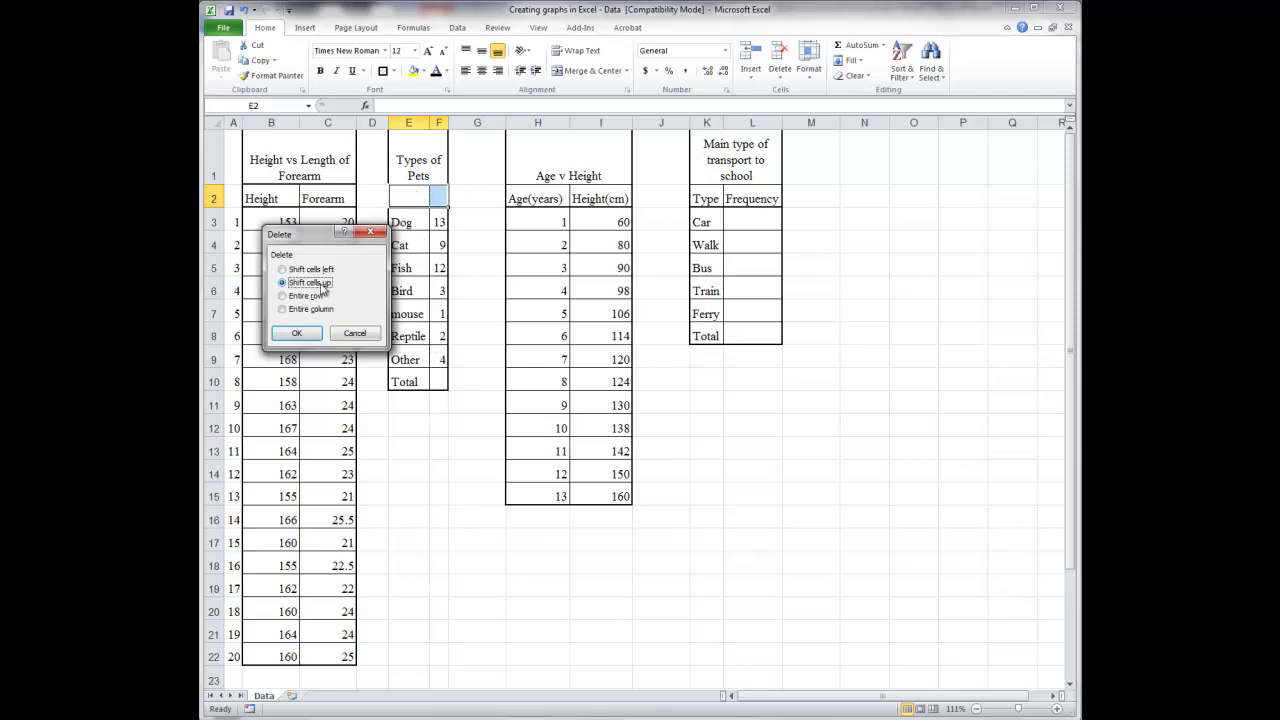
left_click(298, 333)
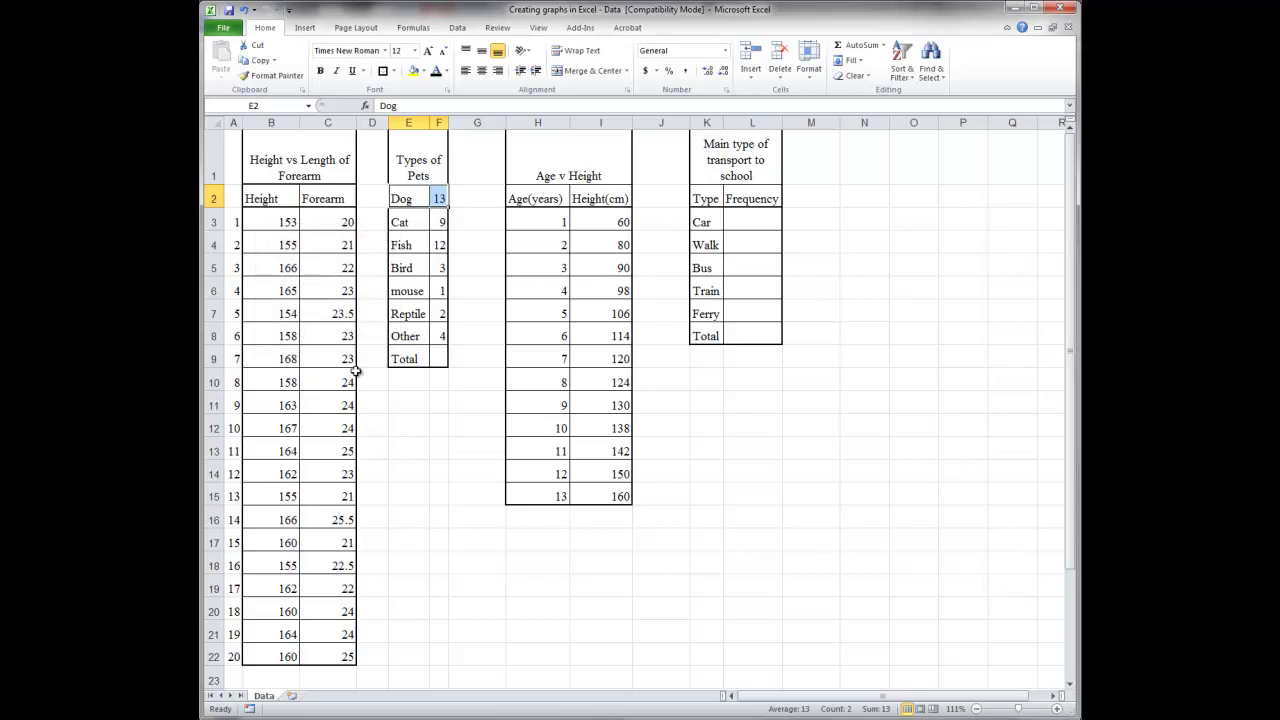
left_click(434, 425)
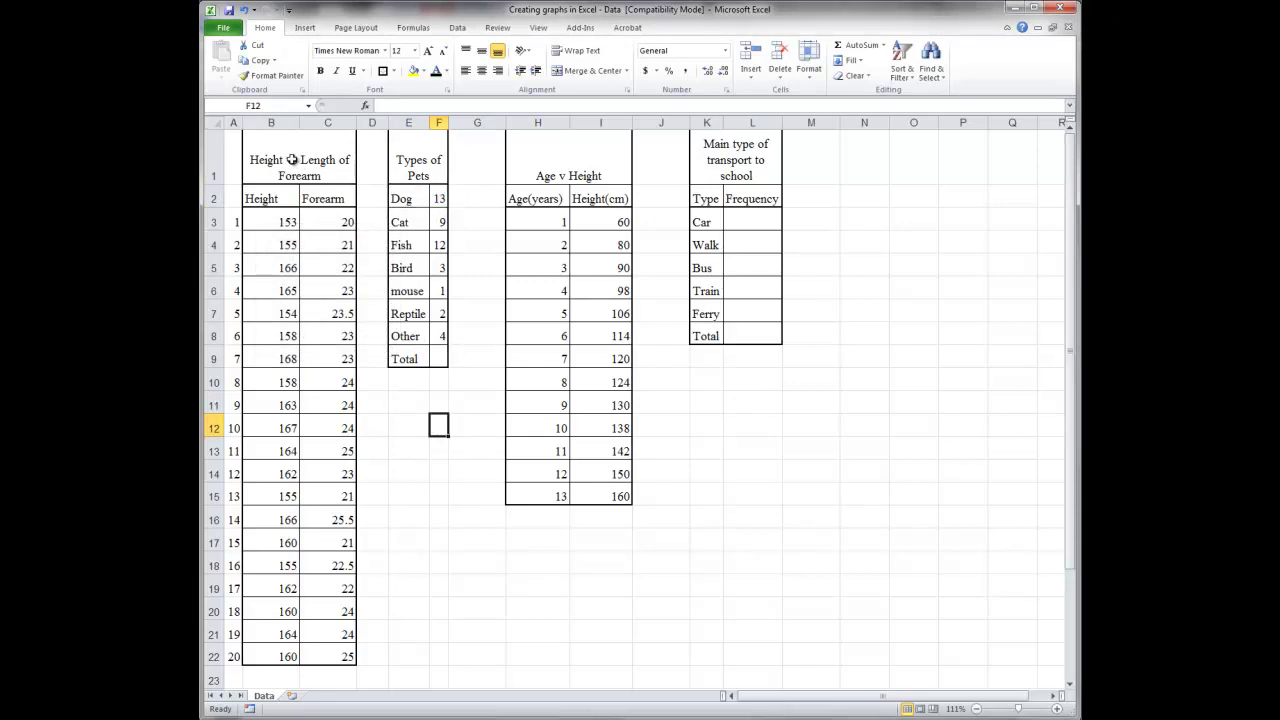
- Set the text in B1:C2, E1:F2, H1:I2 and K1:L2 to font size 14 and bold
left_click_drag(293, 161, 292, 190)
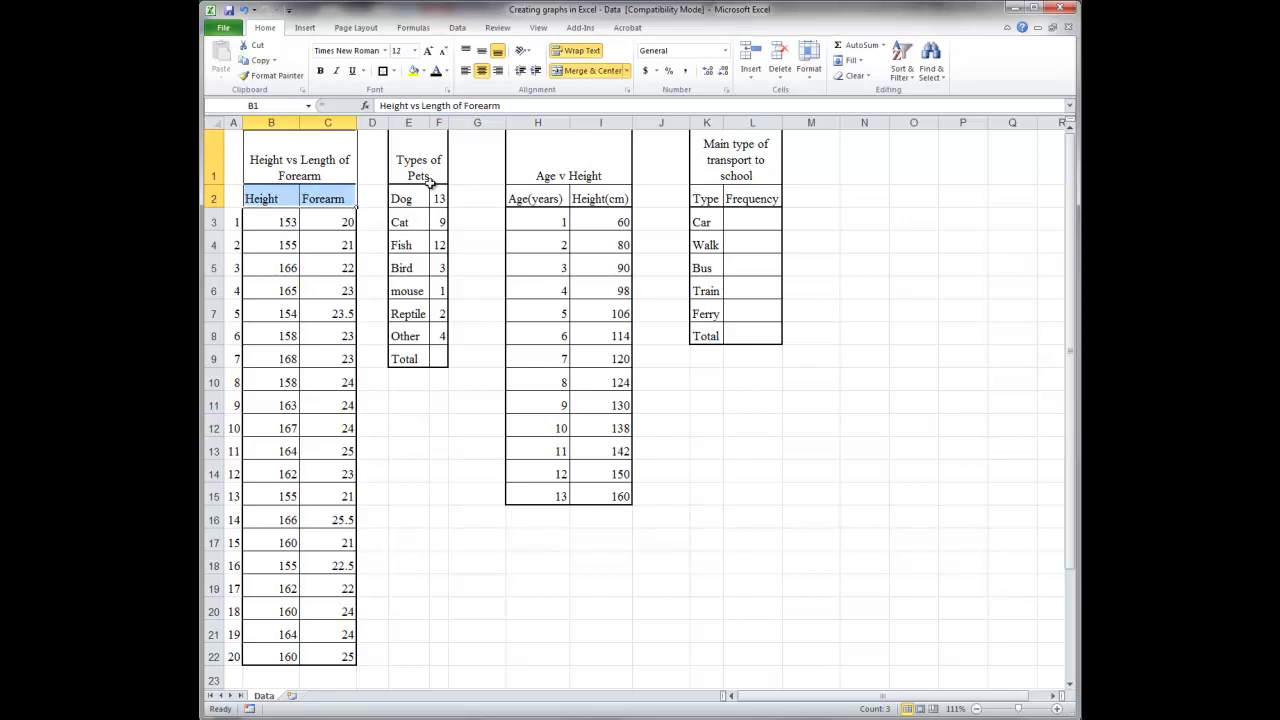
left_click_drag(410, 160, 417, 193)
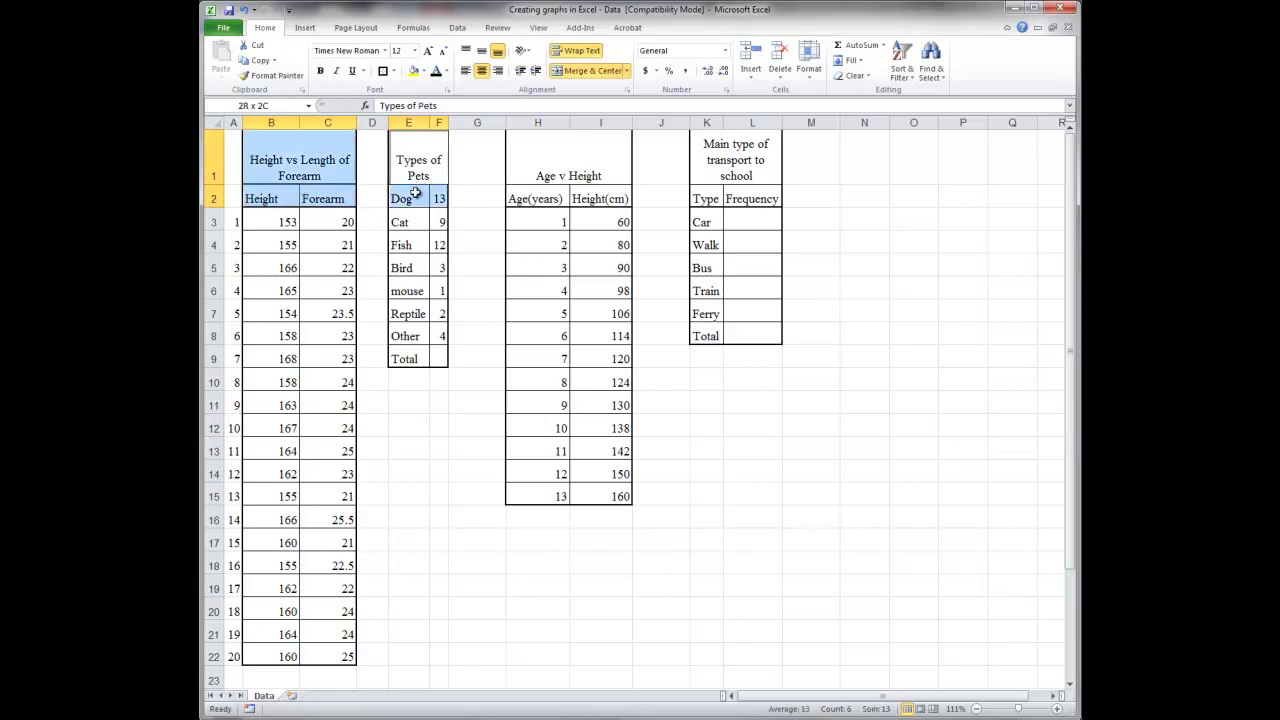
left_click(581, 166, "ctrl")
left_click_drag(581, 166, 600, 196)
left_click_drag(711, 158, 715, 190)
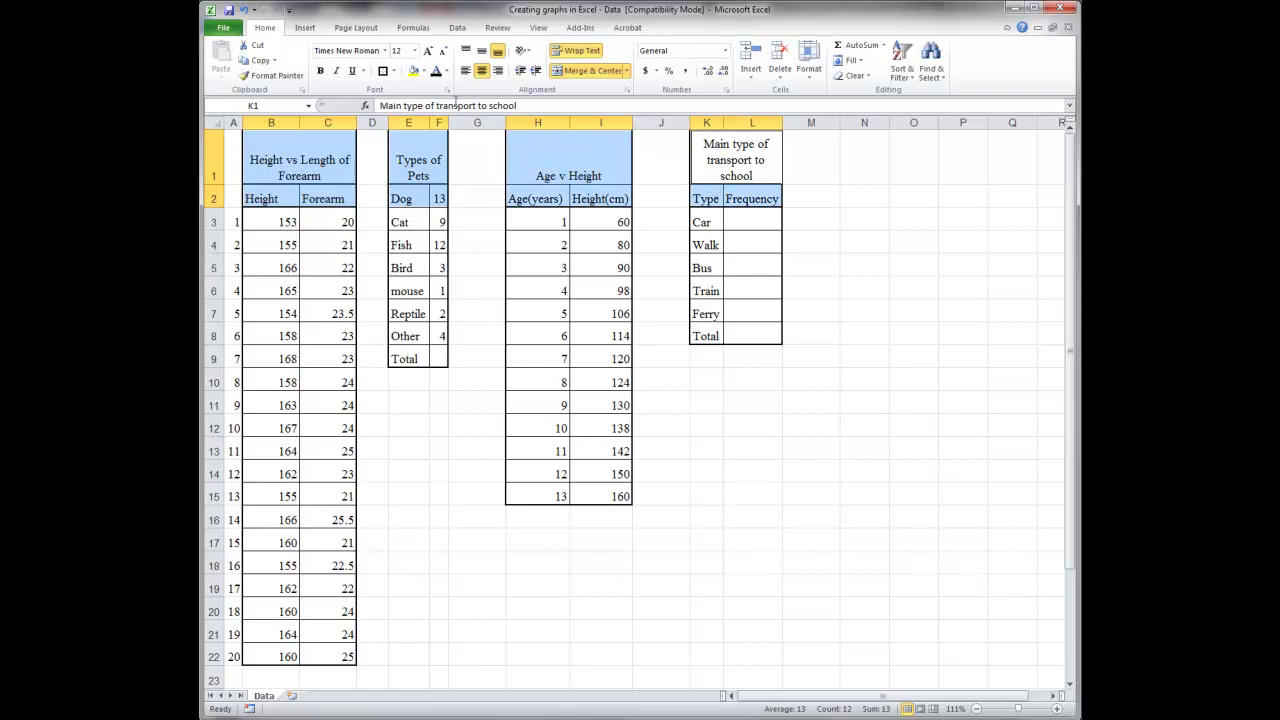
left_click(416, 51)
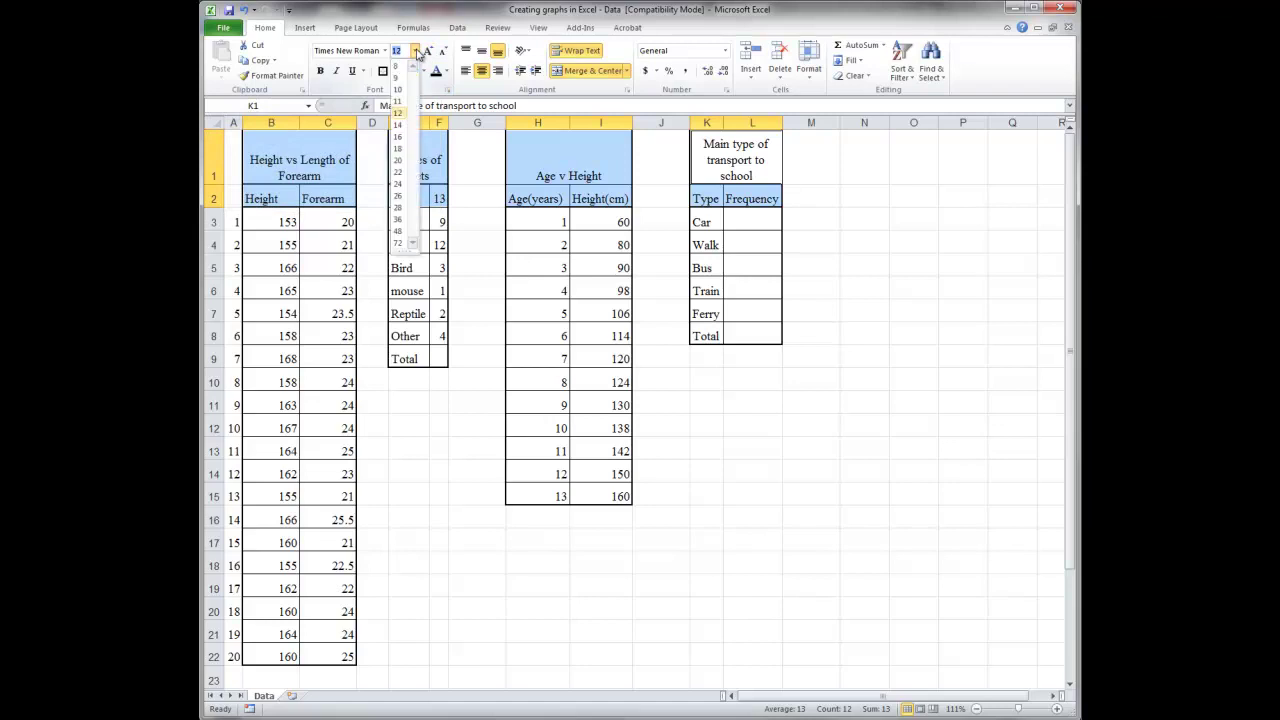
left_click(398, 124)
left_click(320, 72)
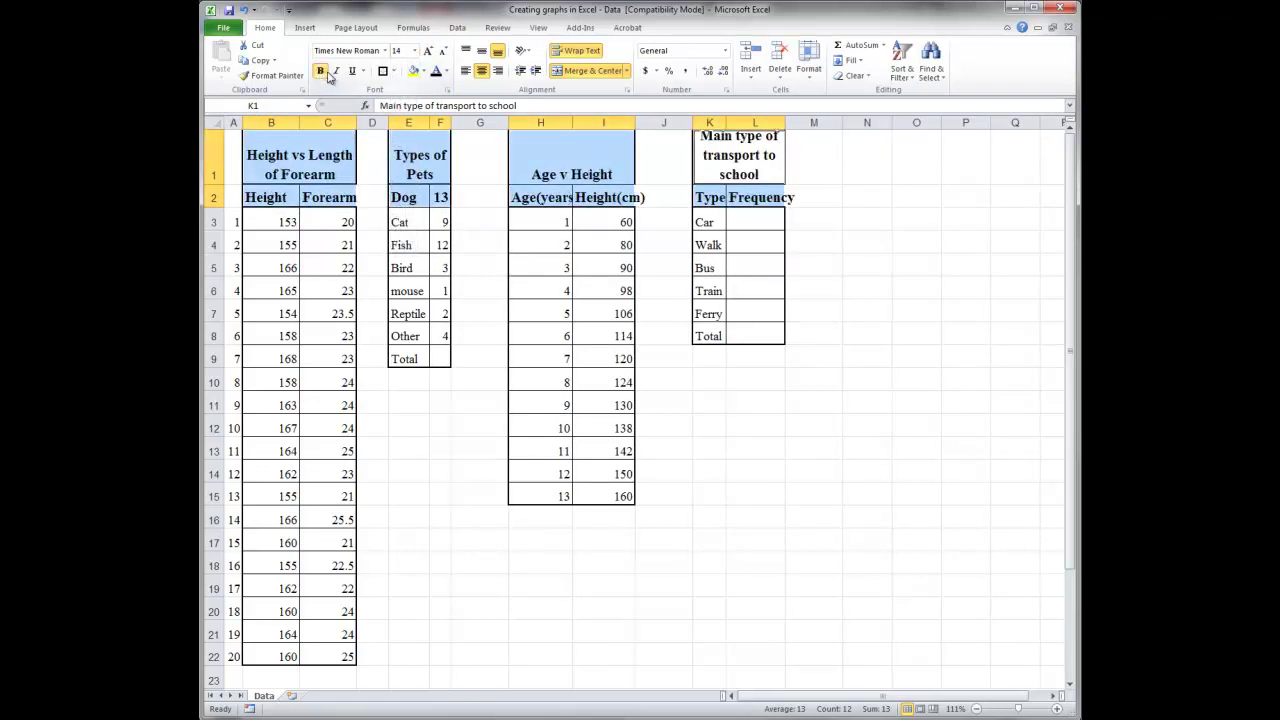
- Change the font colour of the selected header cells to a darker olive green theme colour
left_click(446, 71)
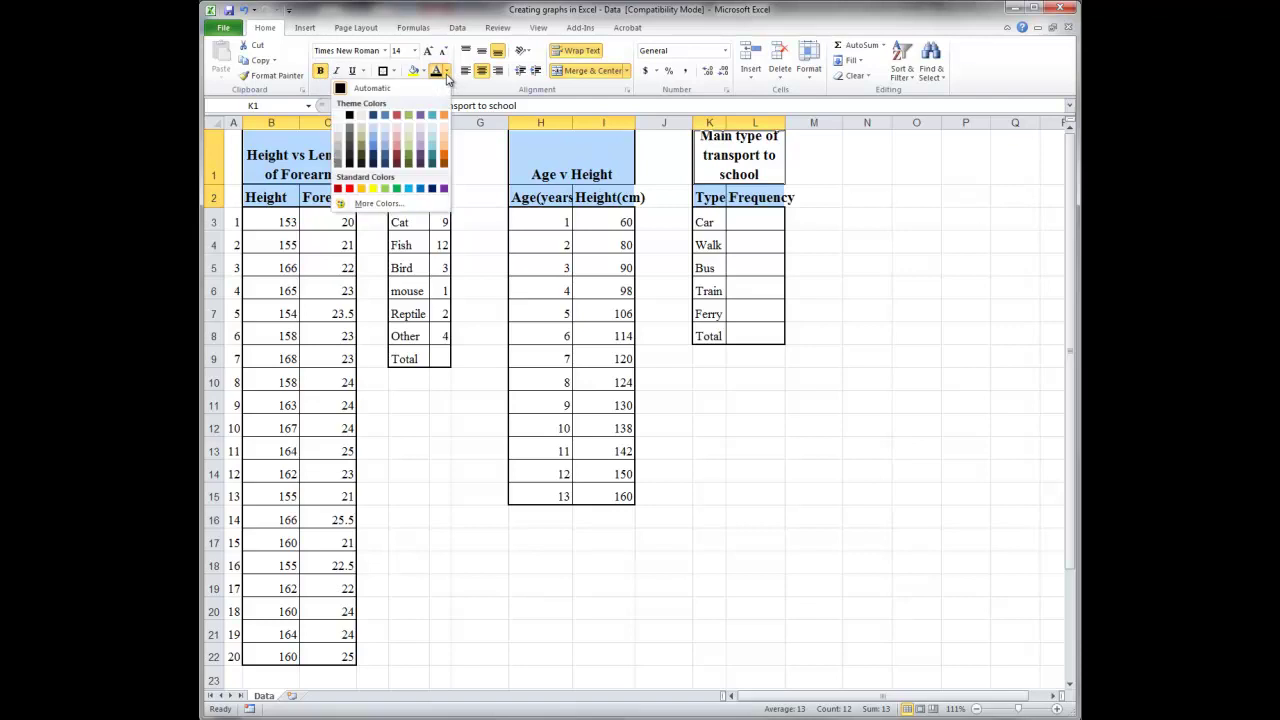
left_click(409, 153)
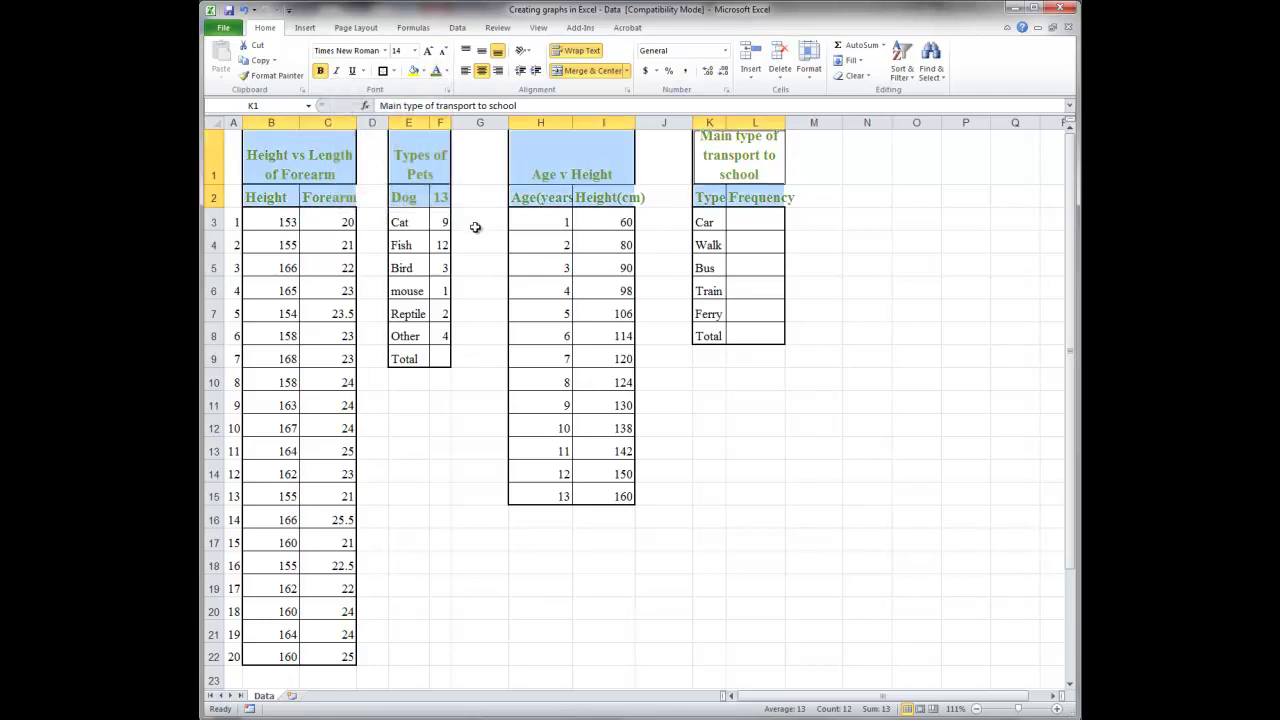
left_click(472, 298)
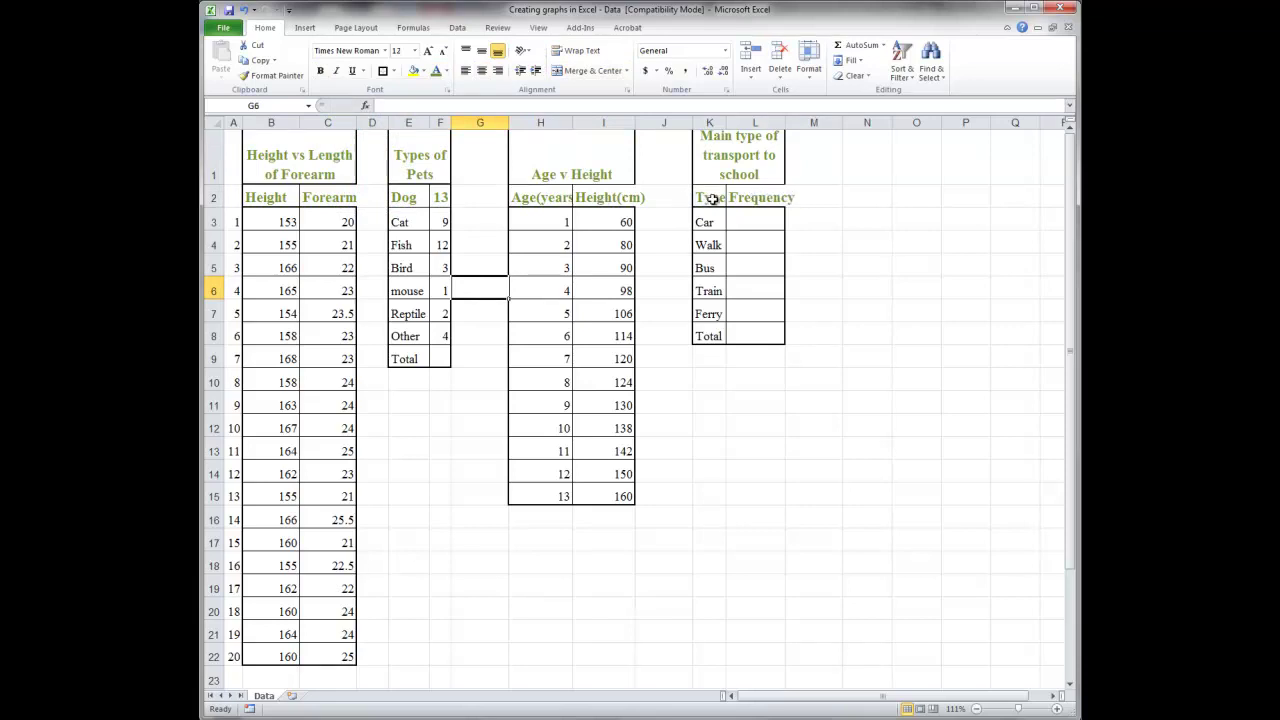
- Select the whole sheet and autofit all column widths to their contents
left_click(216, 121)
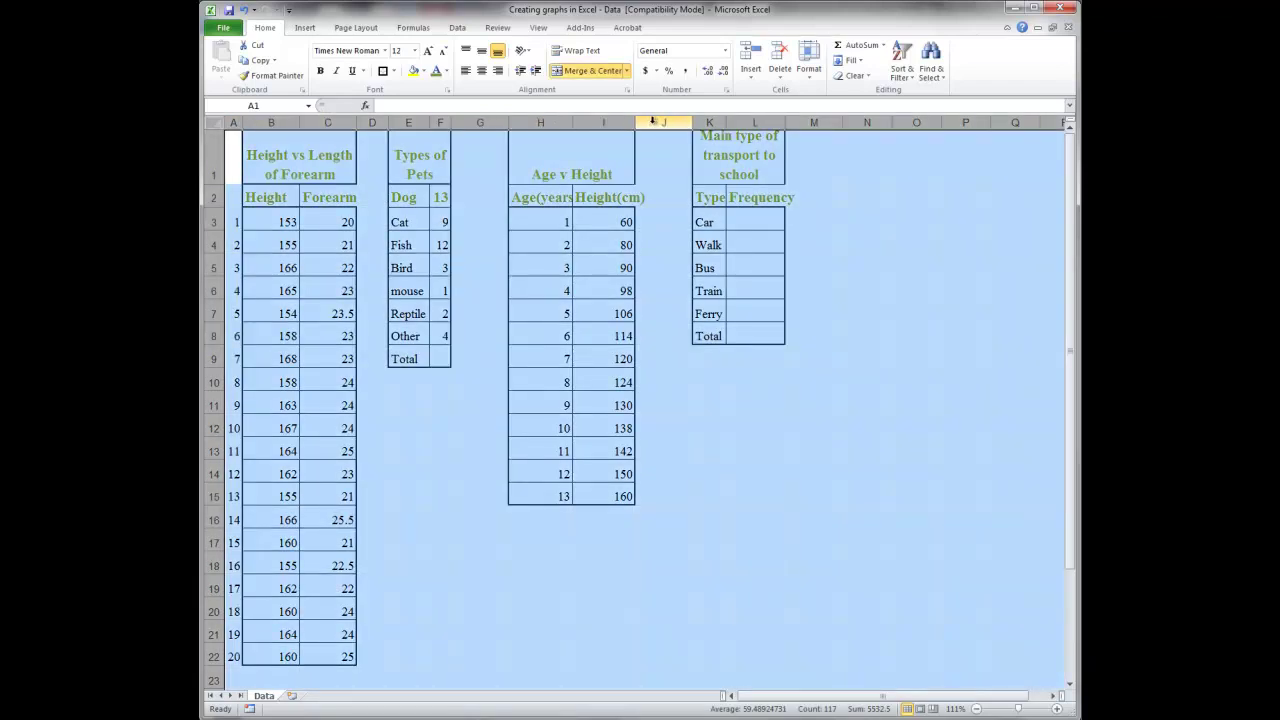
double_click(635, 121)
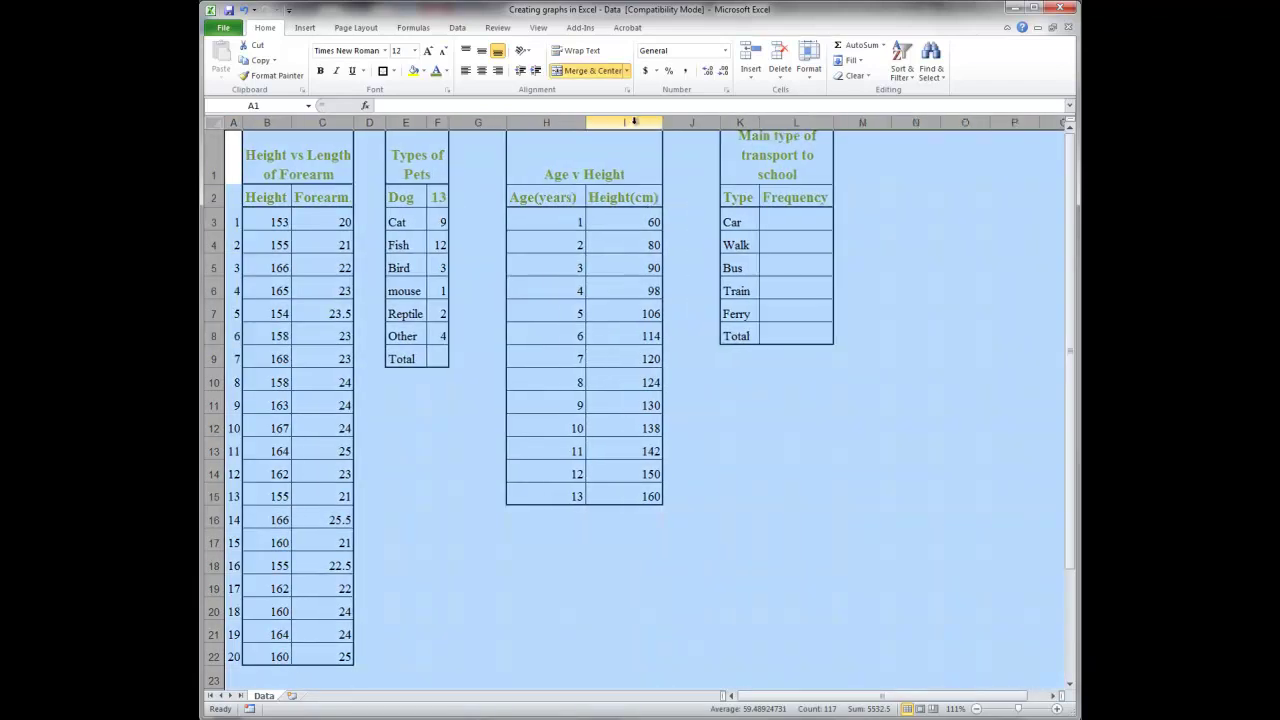
left_click(595, 272)
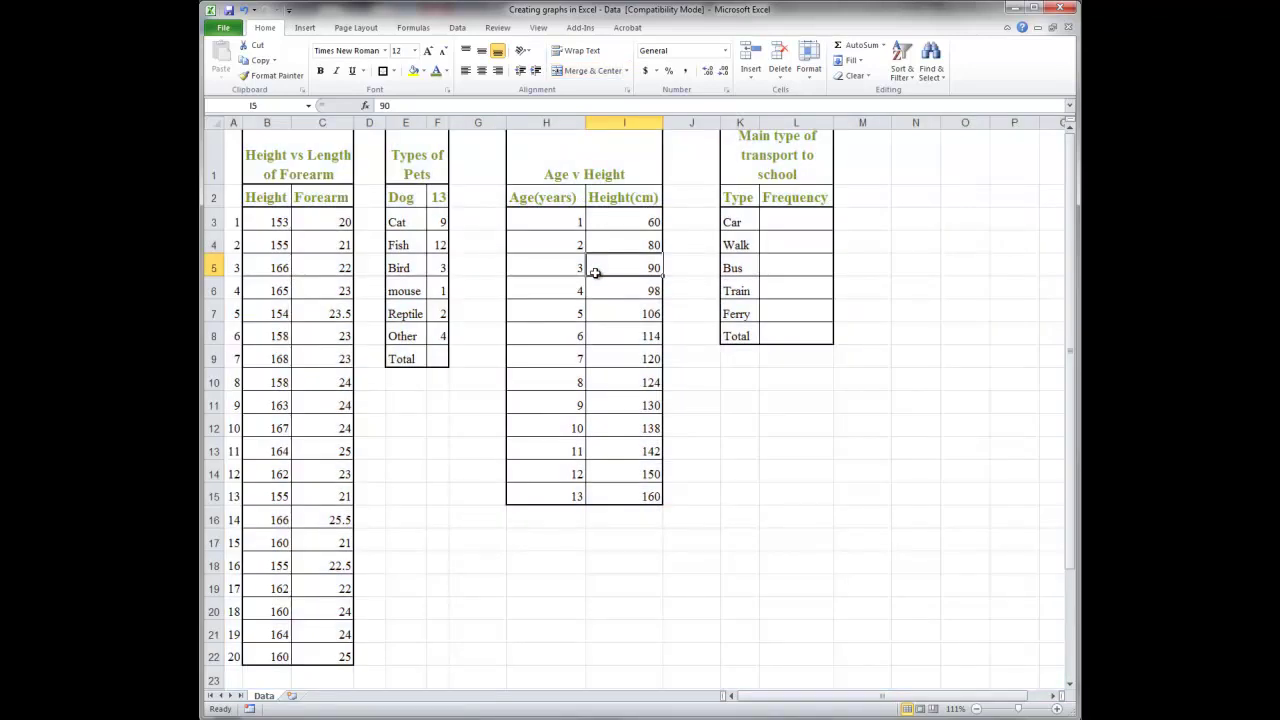
left_click(439, 358)
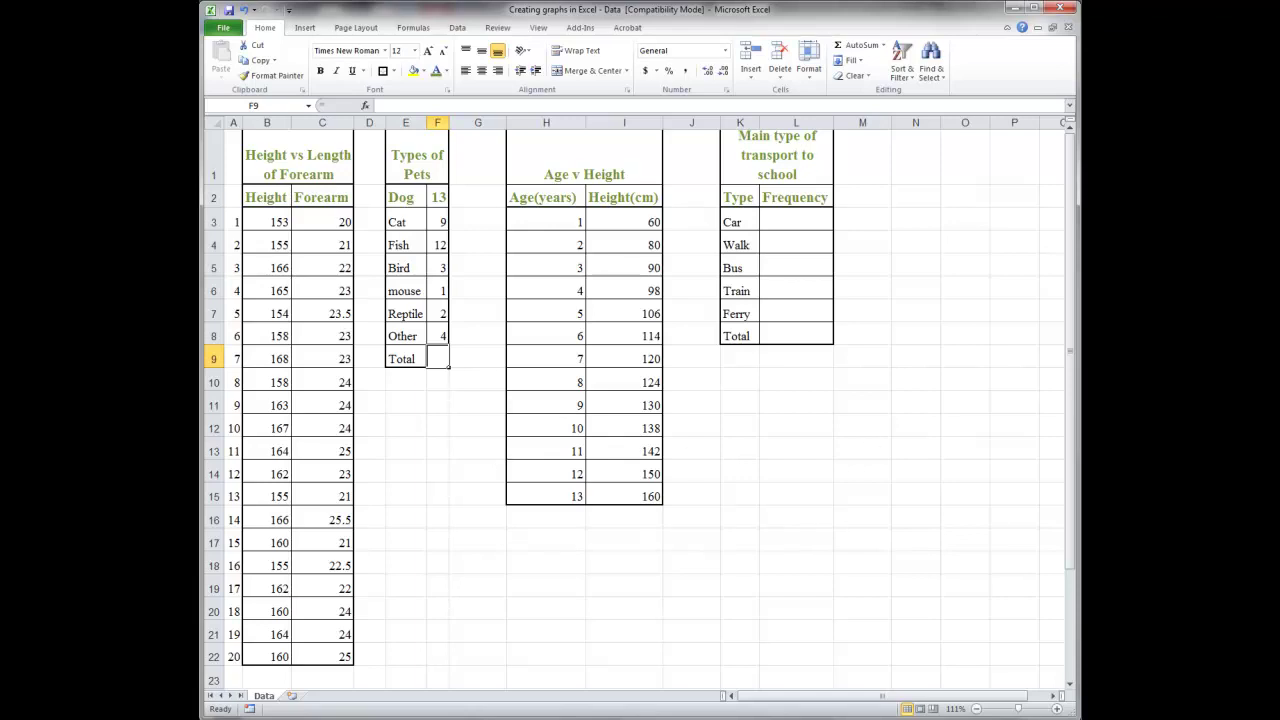
left_click(439, 358)
type("=")
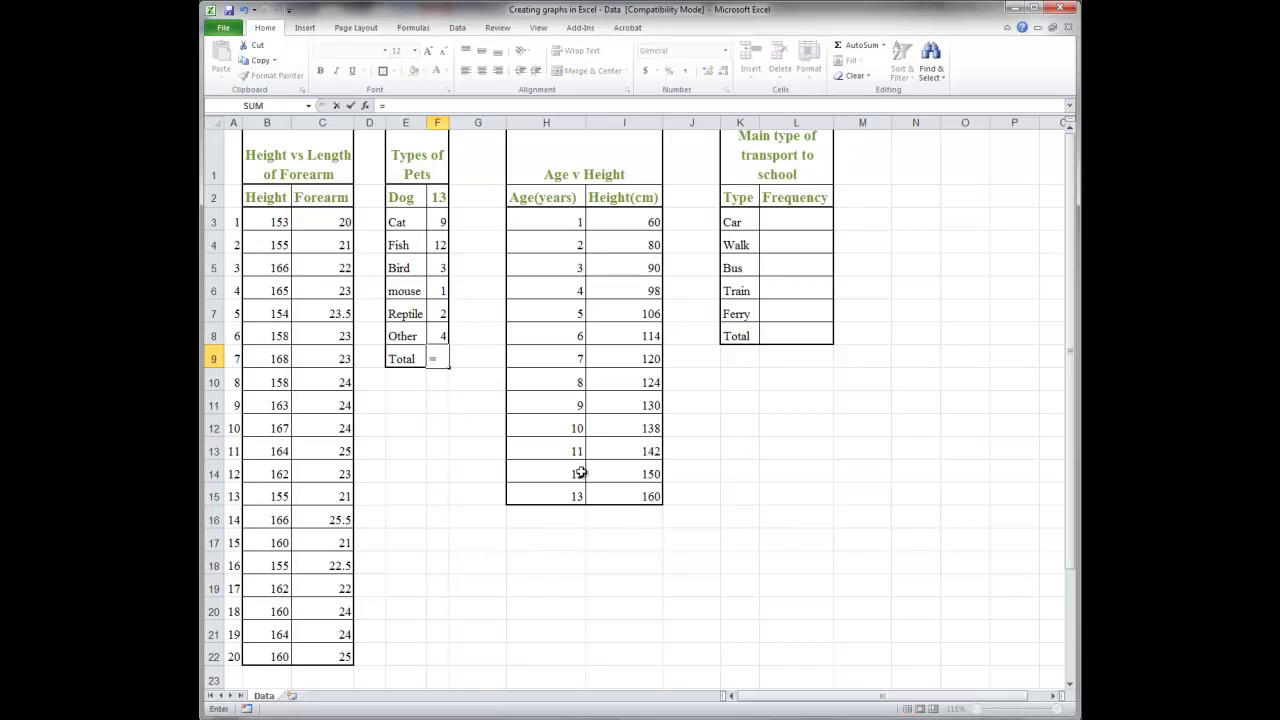
left_click(309, 106)
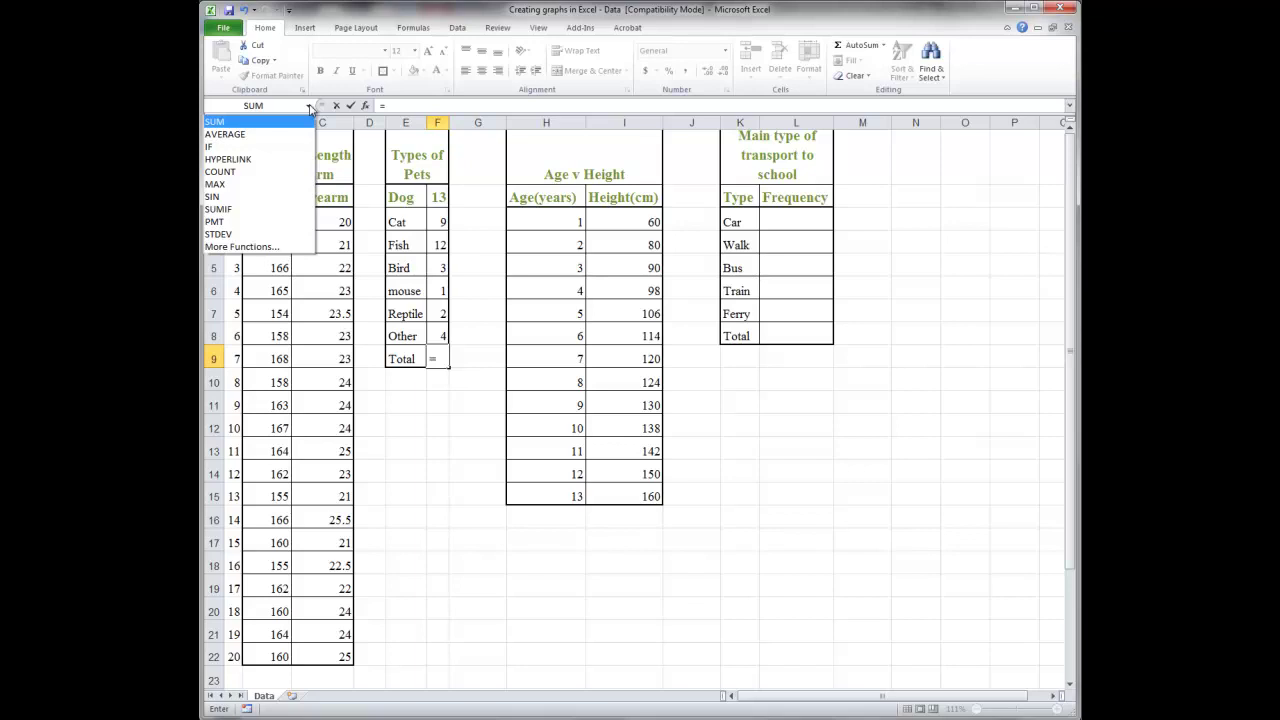
left_click(309, 106)
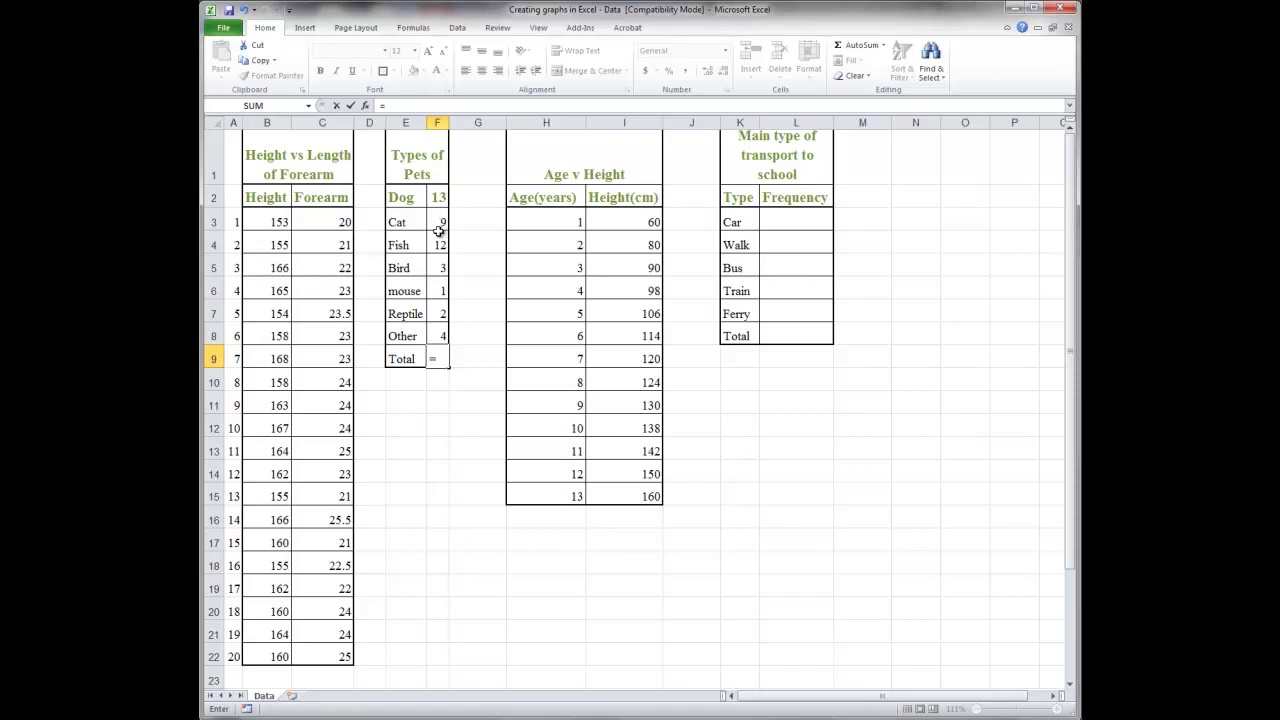
type("su")
key("BackSpace")
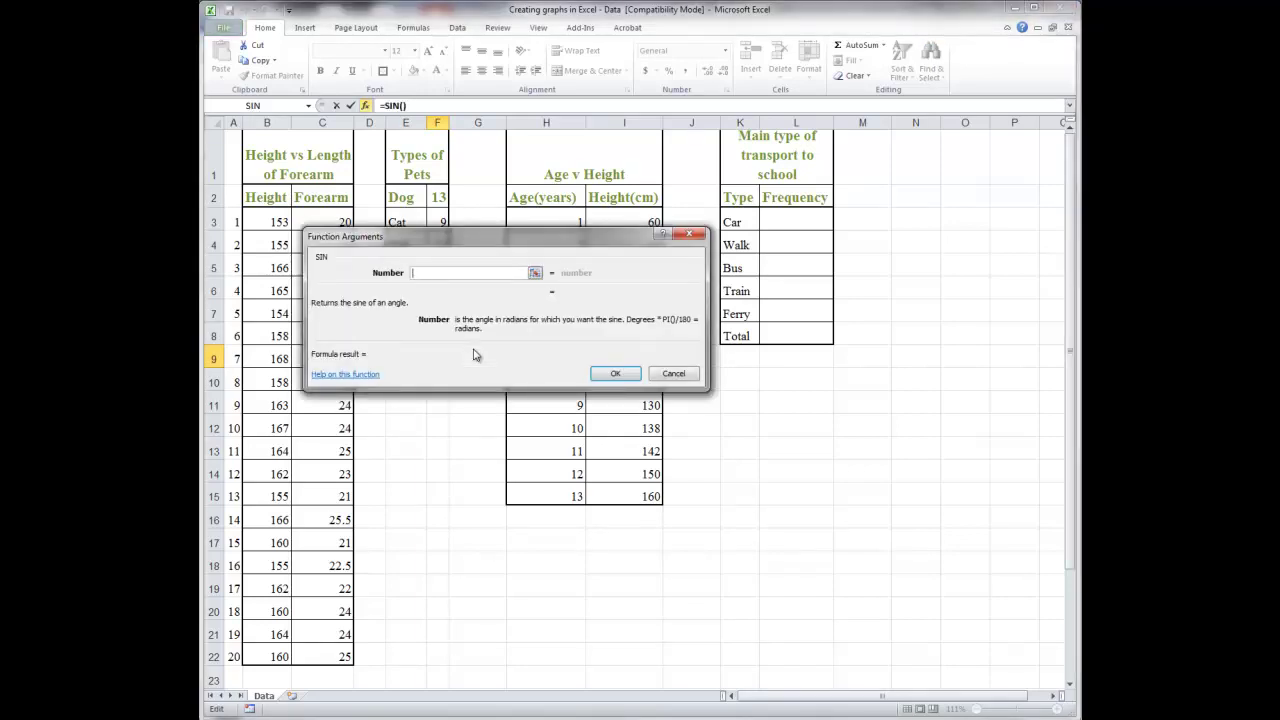
left_click(688, 376)
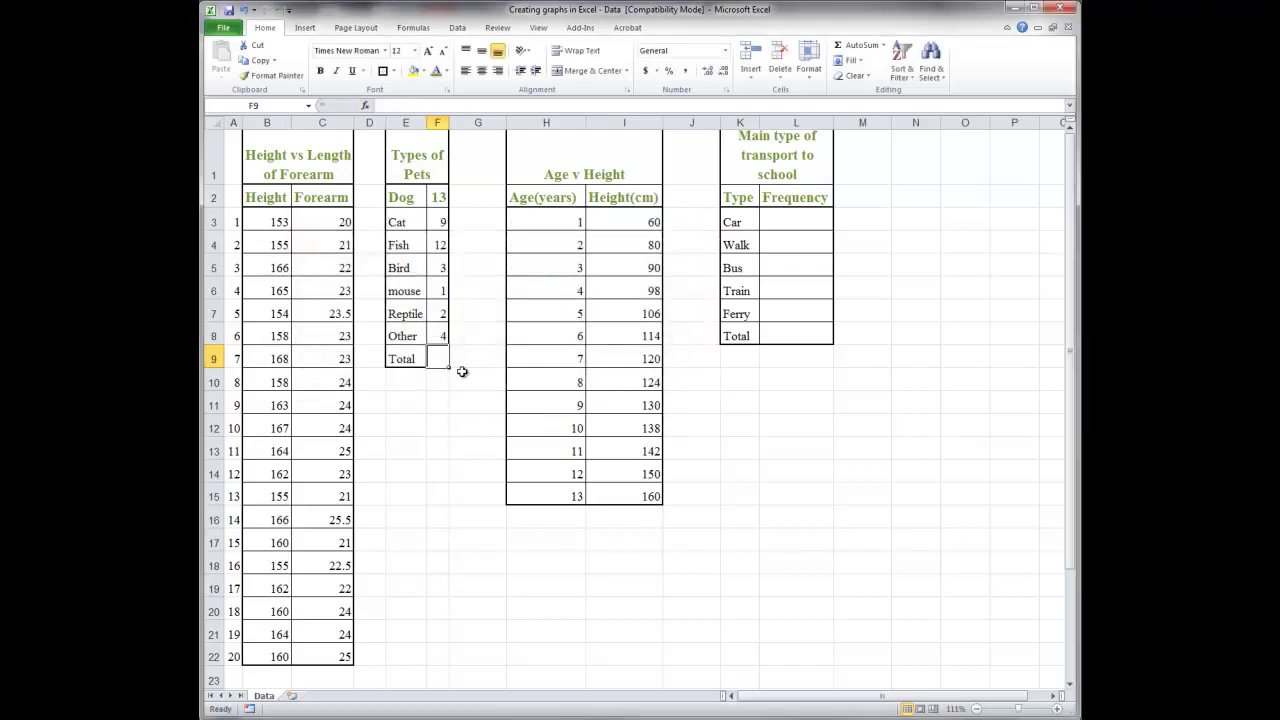
- Total the pet counts in cell F9 with the formula =SUM(F3:F8)
type("=")
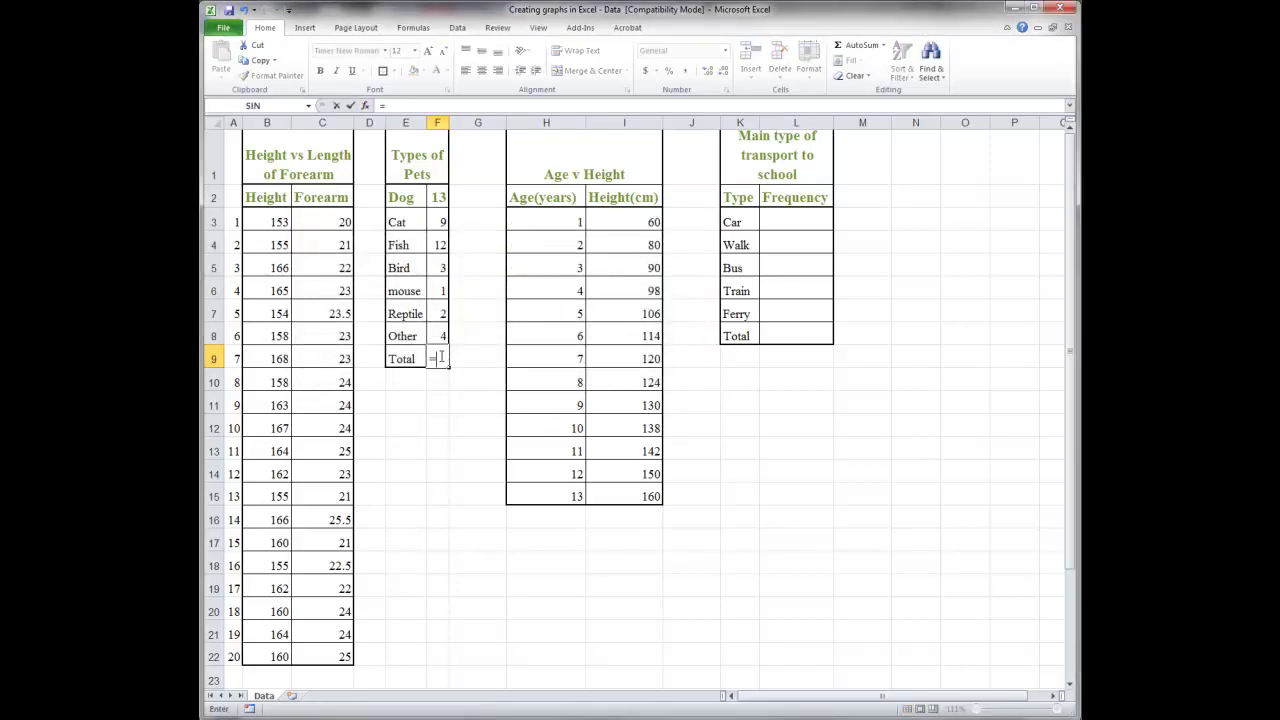
type("sum")
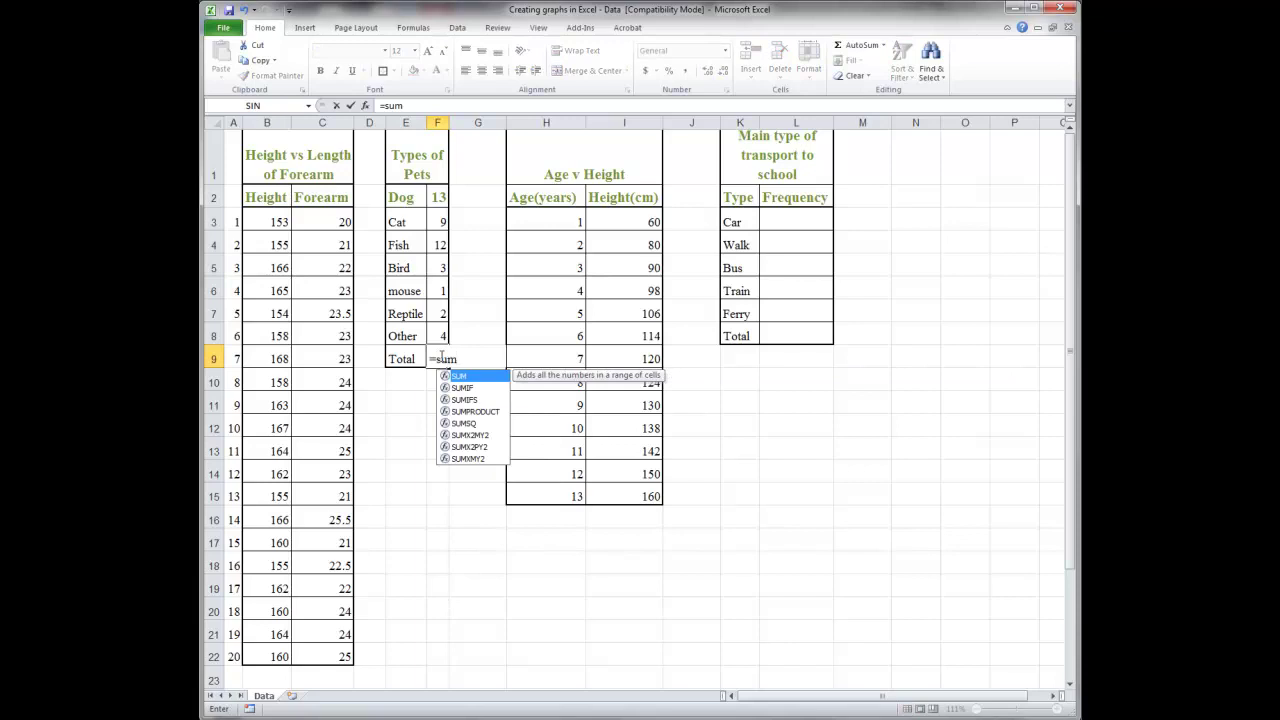
type("(")
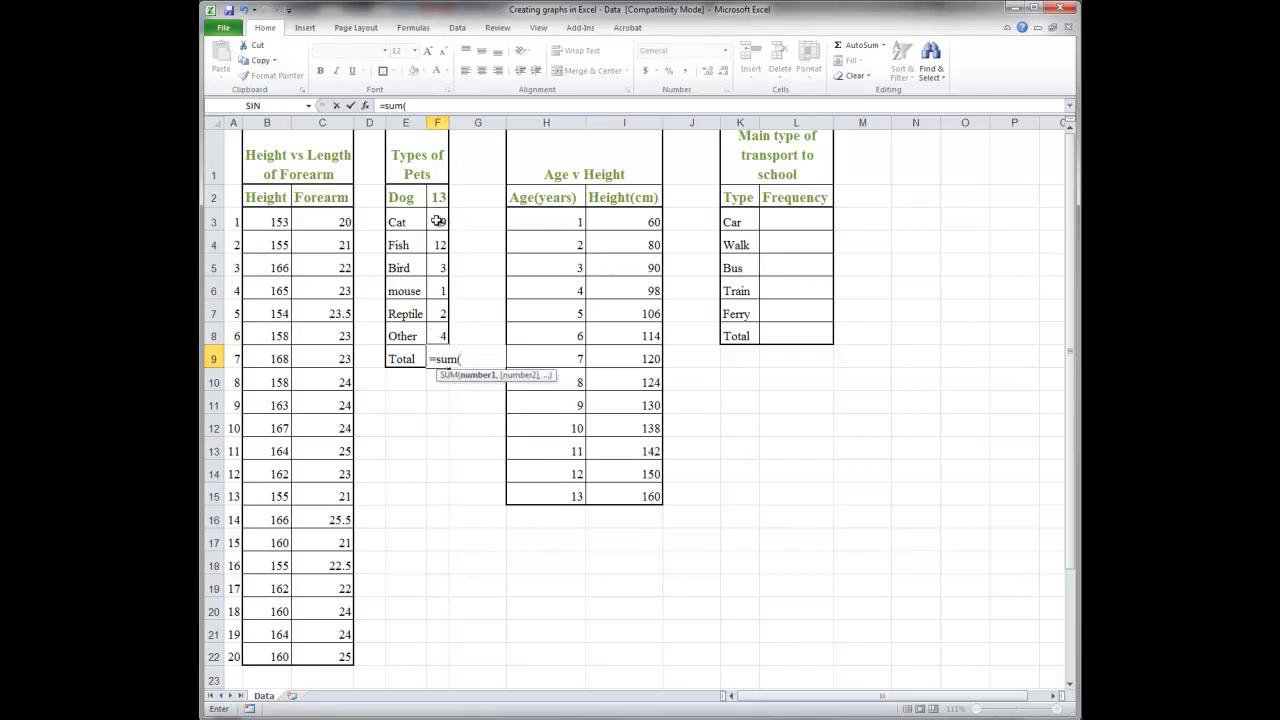
left_click_drag(438, 221, 441, 327)
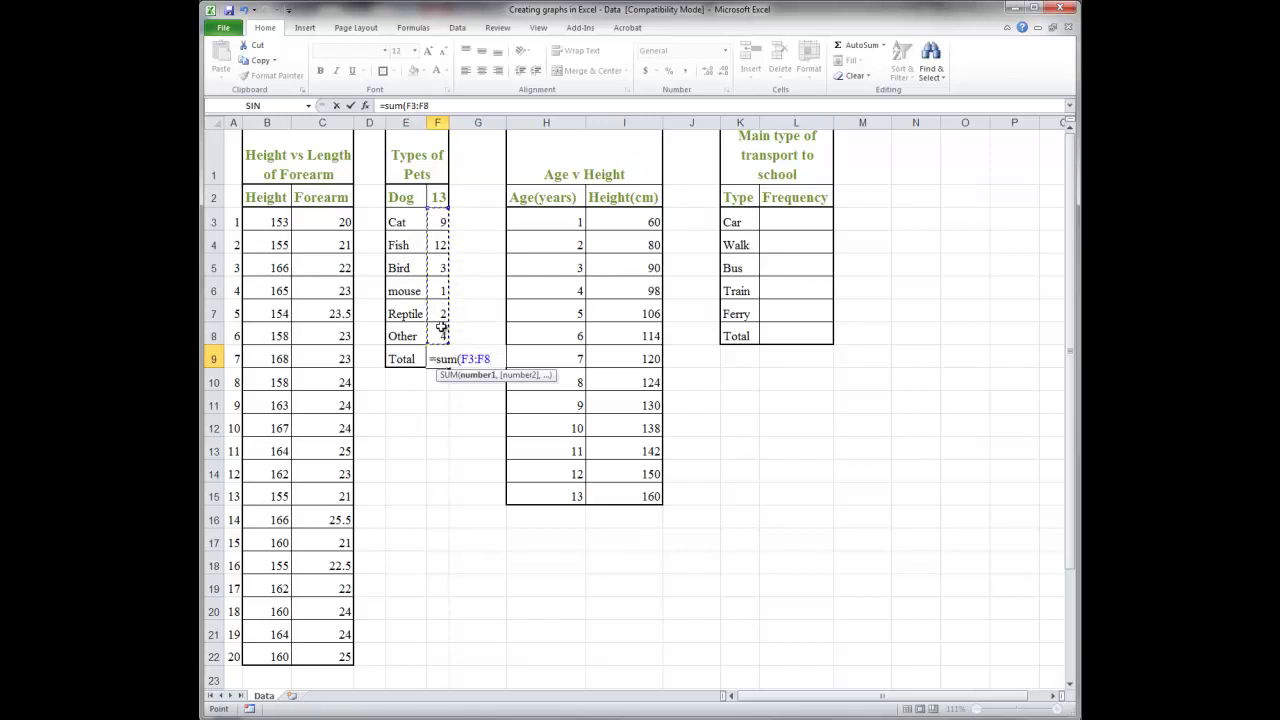
type(")")
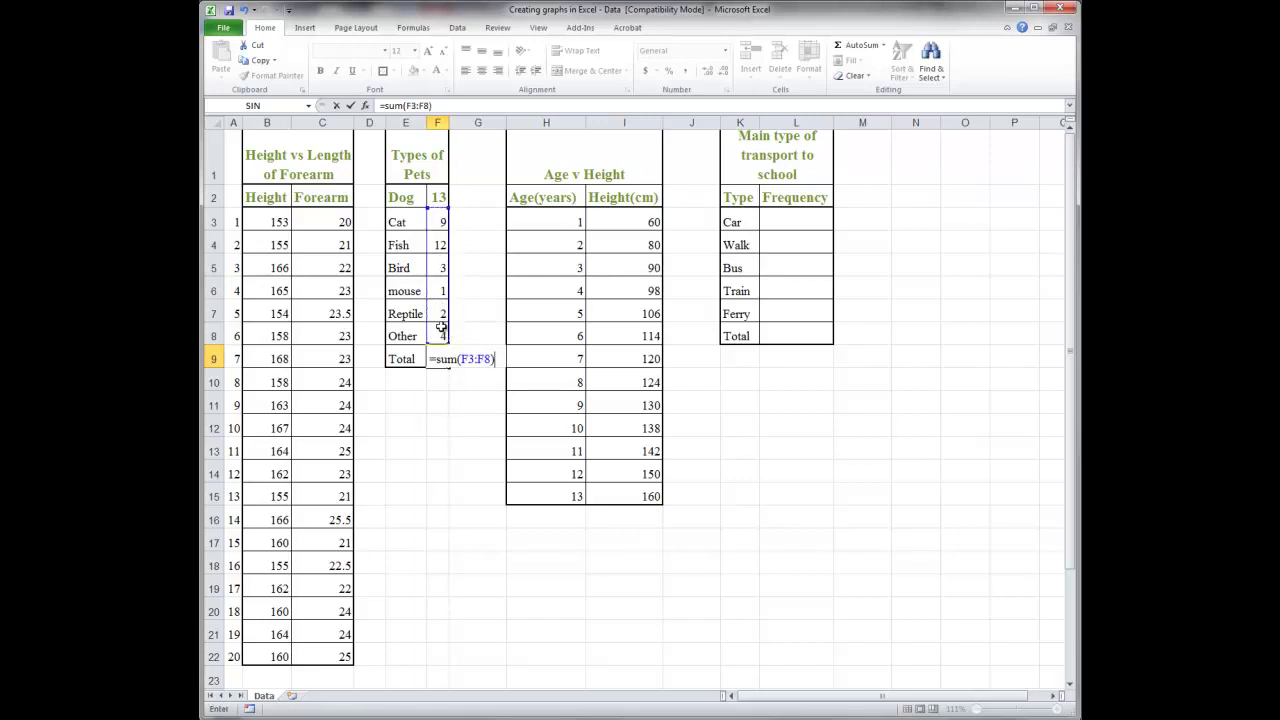
key("Return")
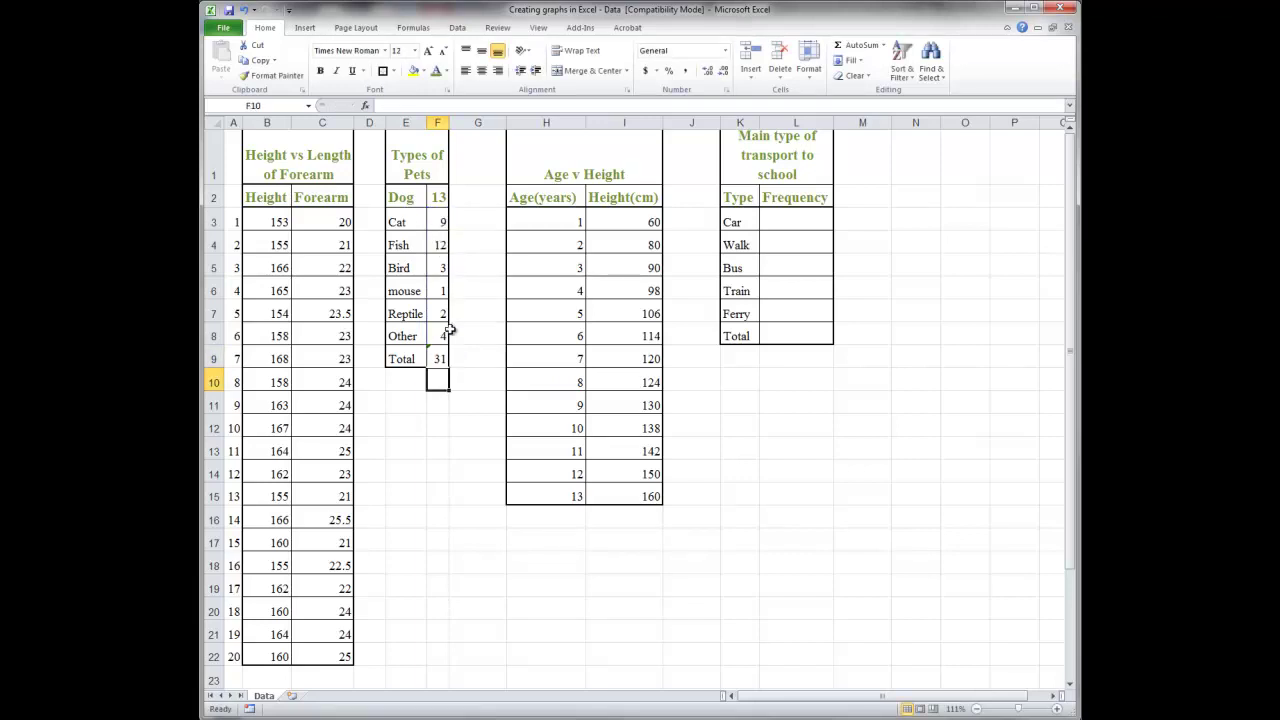
- Try a mouse count of 2 and a bird count of 4 in the pets table, and restore them to 1 and 3
left_click(440, 291)
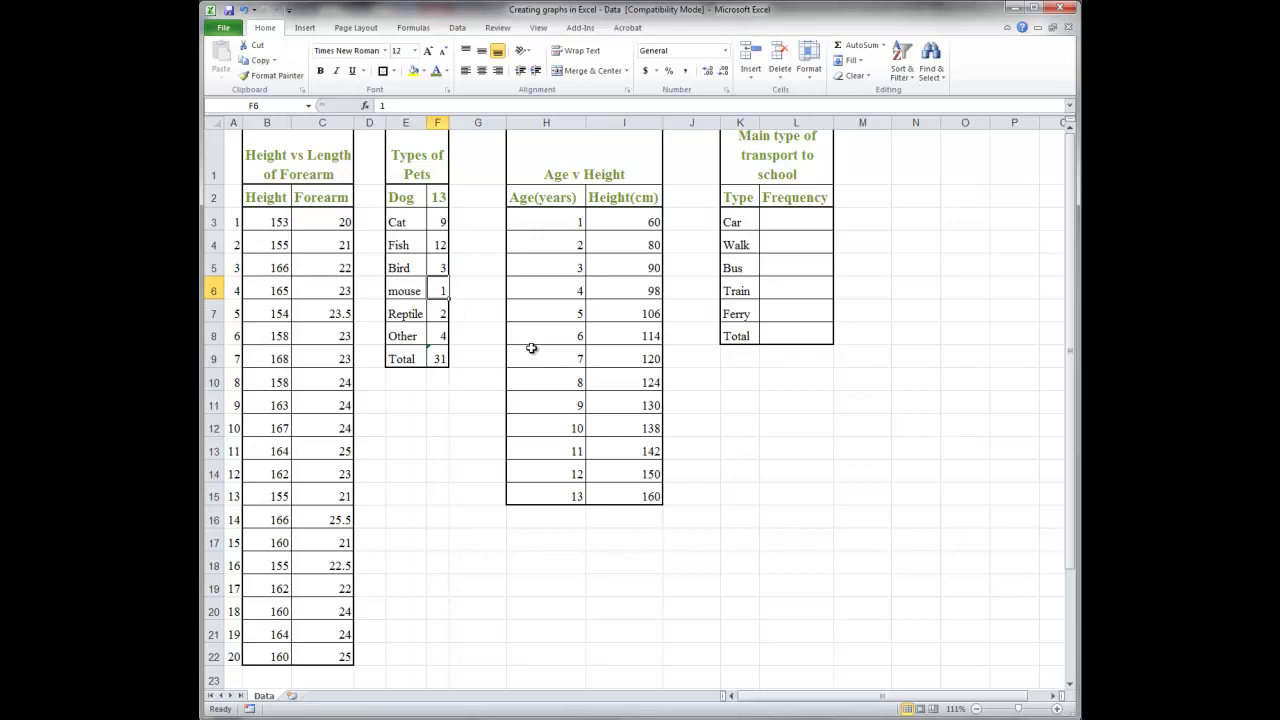
type("2")
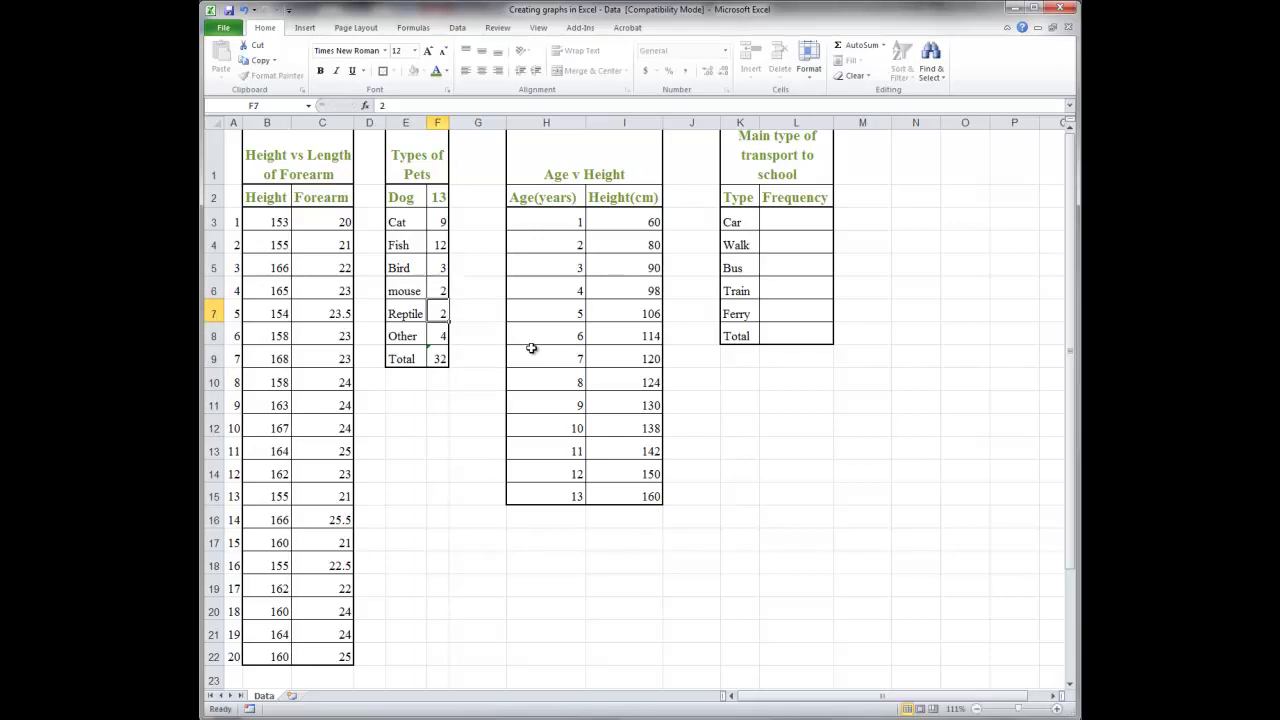
key("Return")
key("Up")
key("Up")
type("4")
key("Return")
key("Up")
type("3")
key("Return")
type("1")
key("Return")
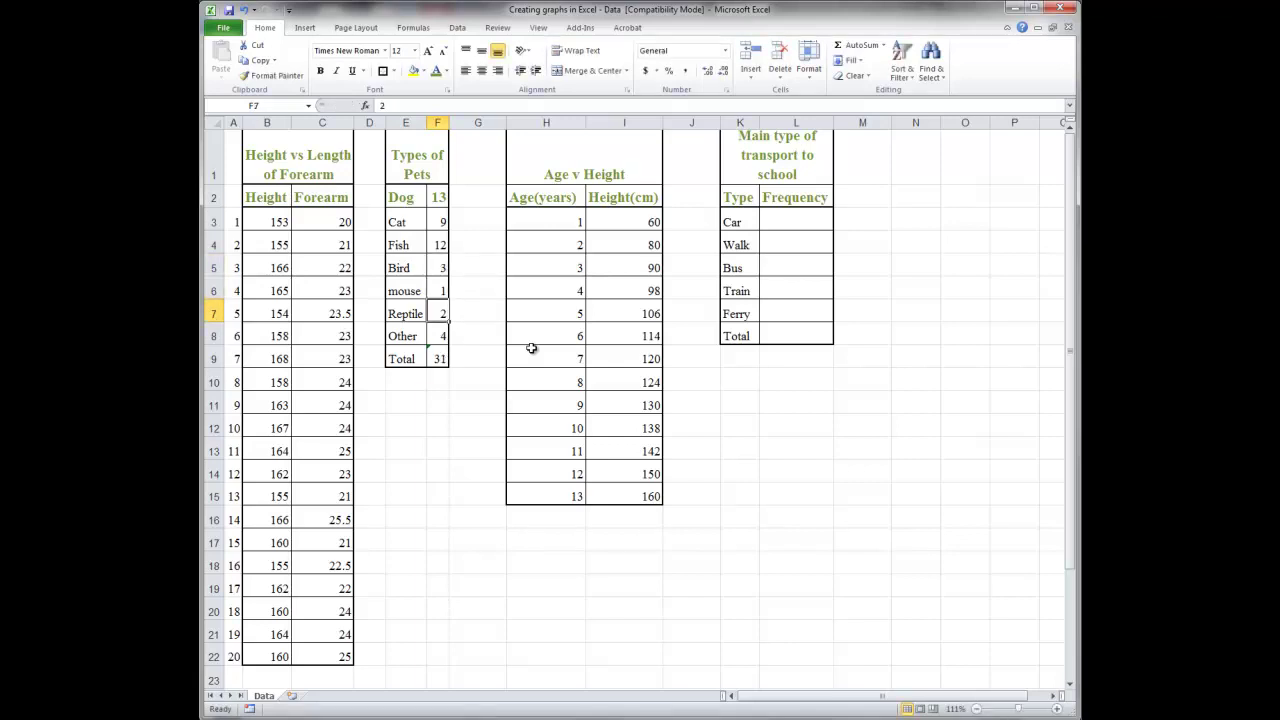
- Set the count for Other in the pets table to 3
key("Return")
type("3")
key("Return")
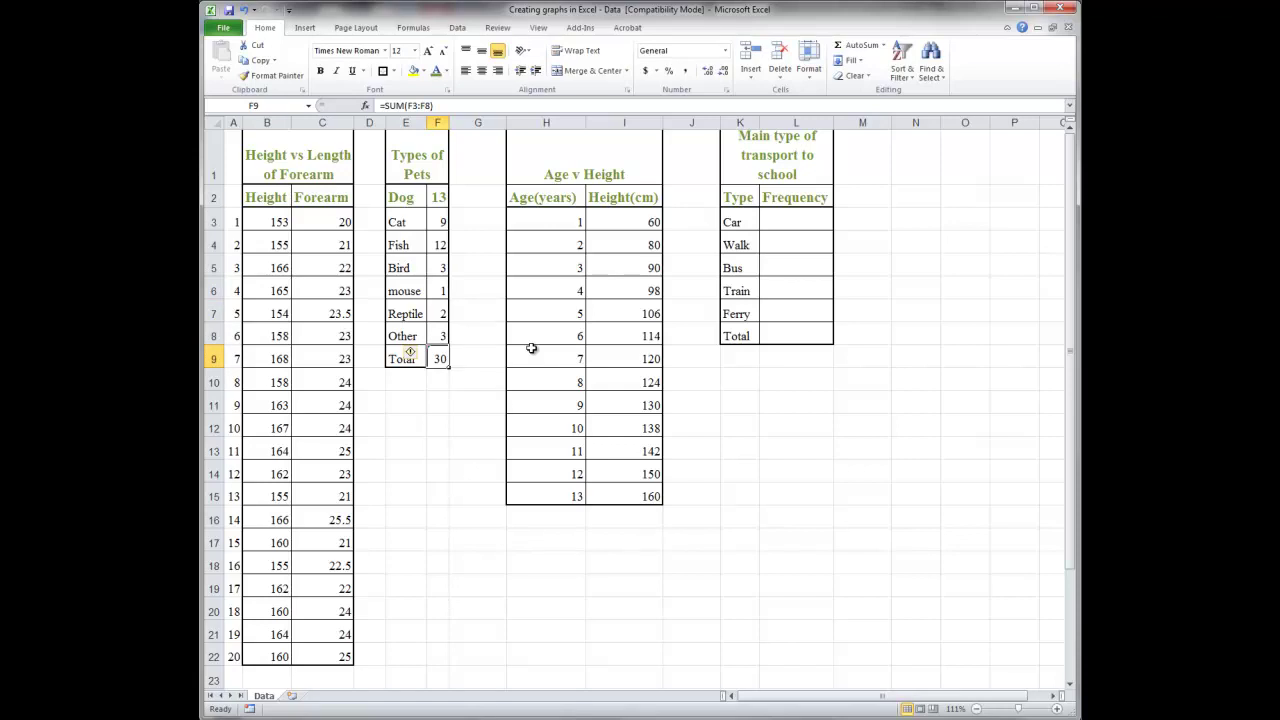
- Try totalling the transport frequencies in cell L8 with =SUM(L3:L7), and clear the cell again
left_click(793, 337)
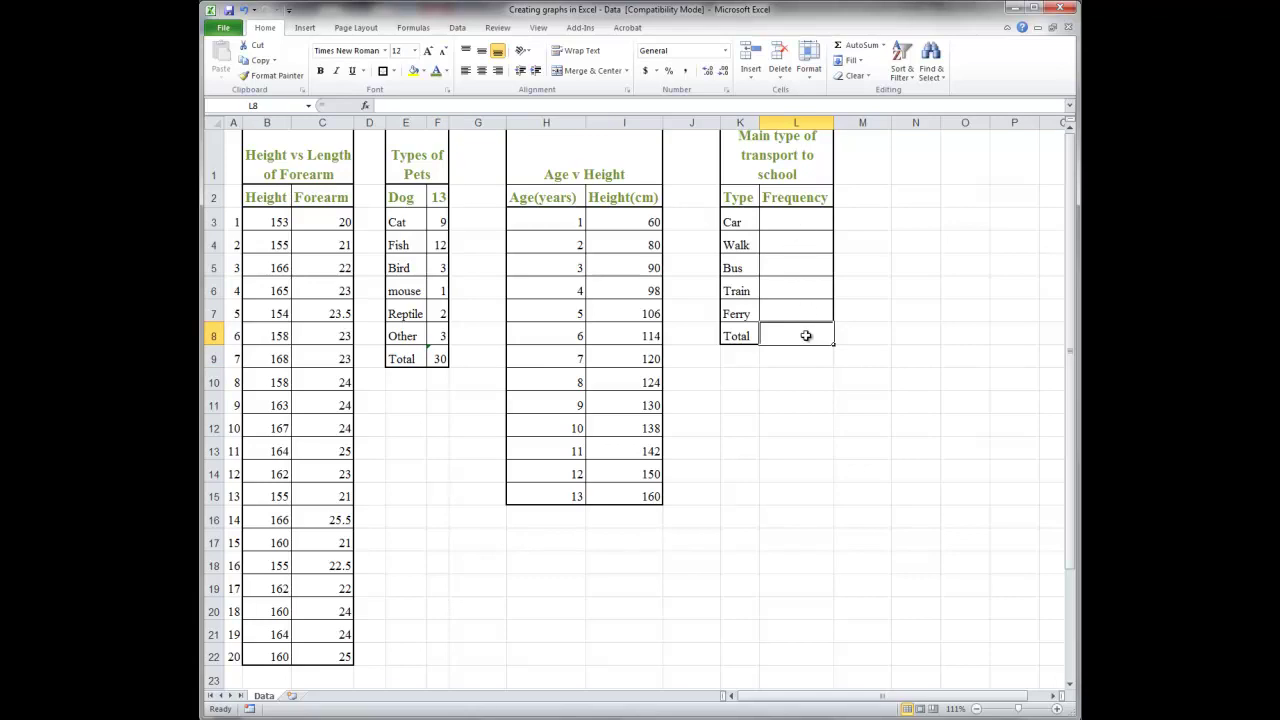
type("=")
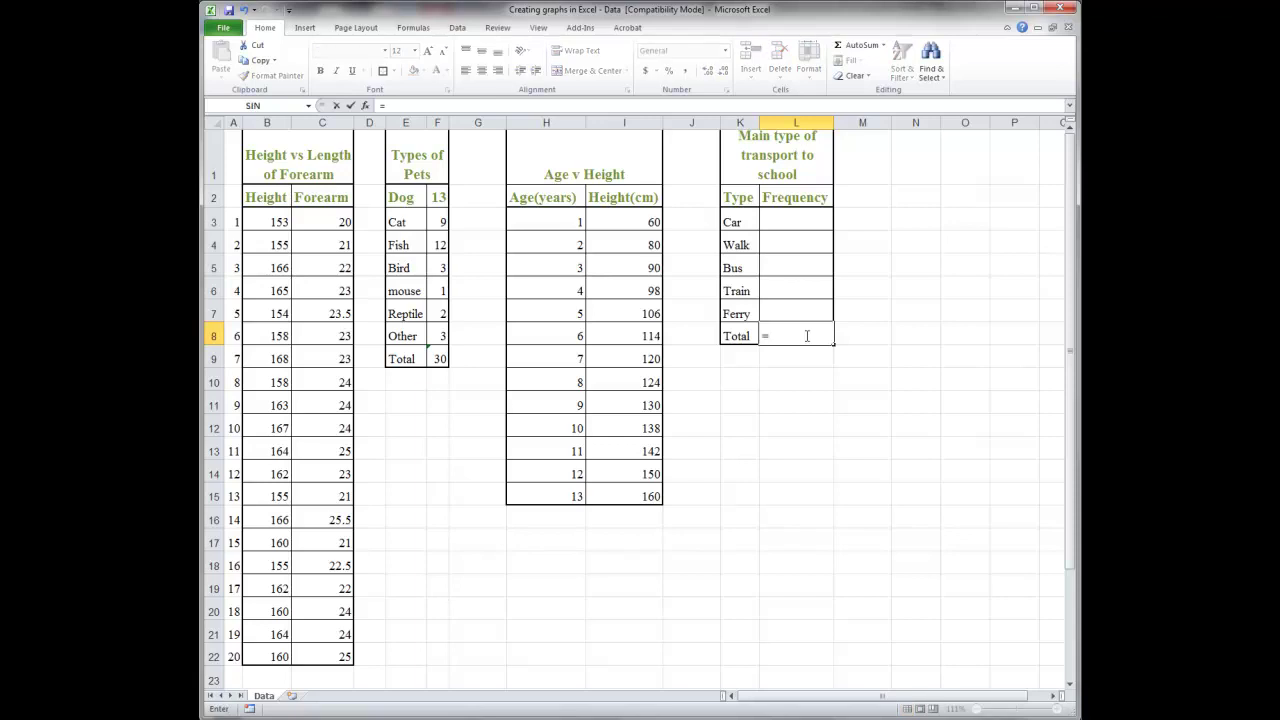
type("sum(")
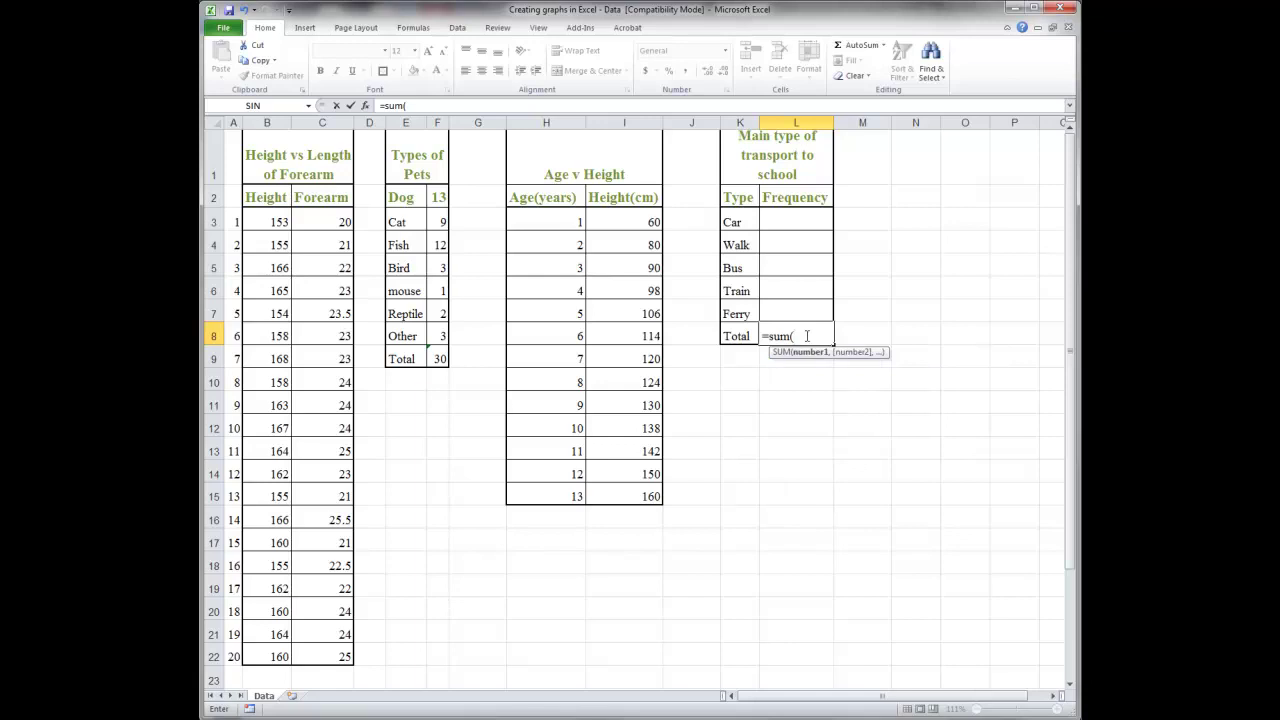
left_click_drag(783, 220, 797, 303)
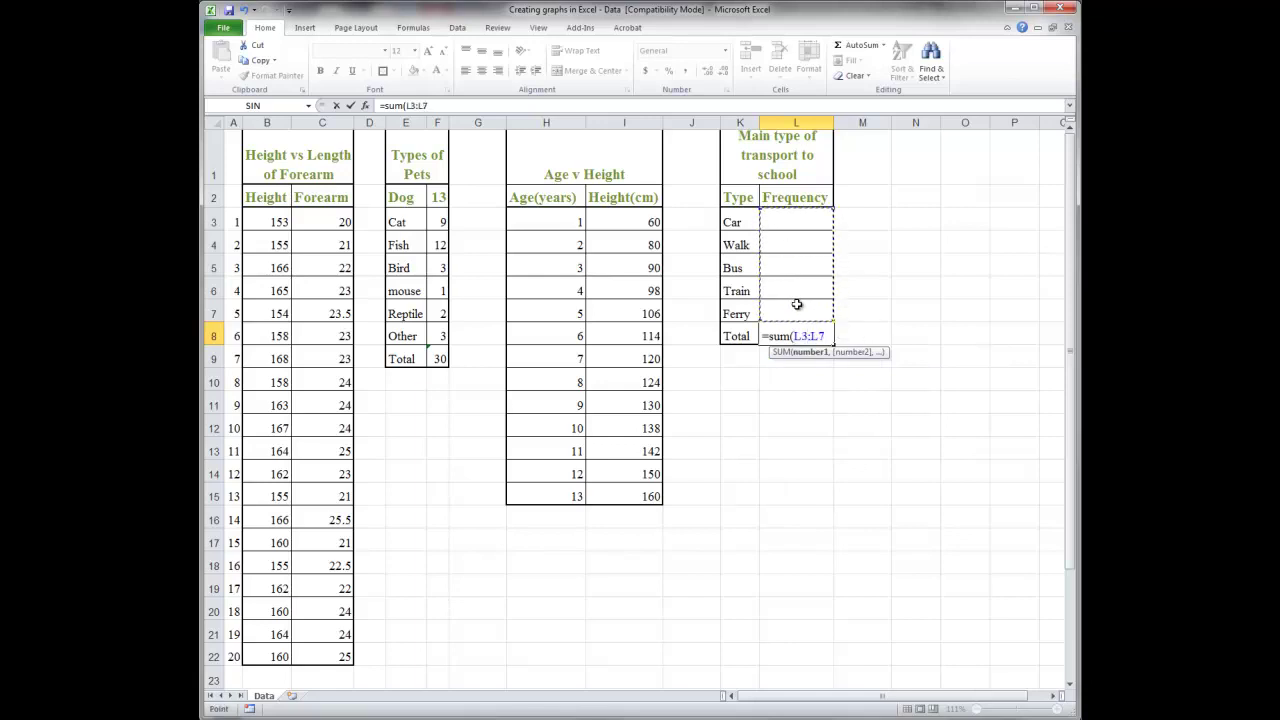
type(")")
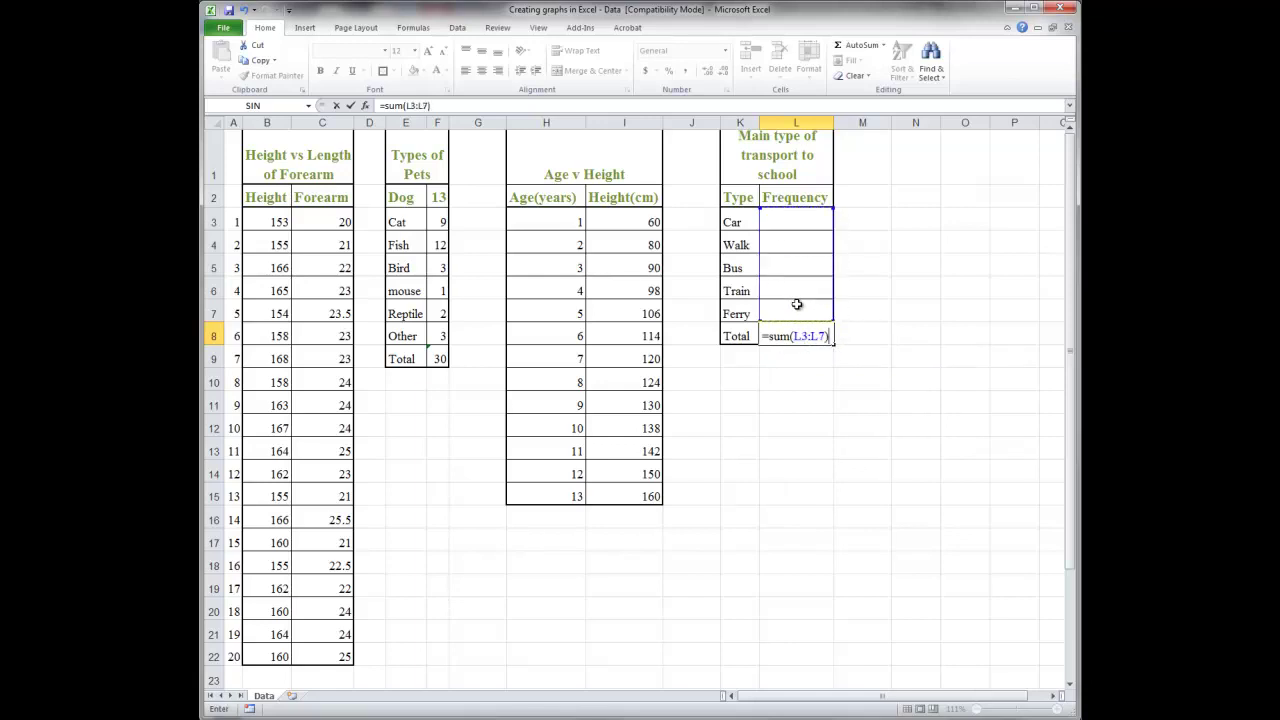
key("Return")
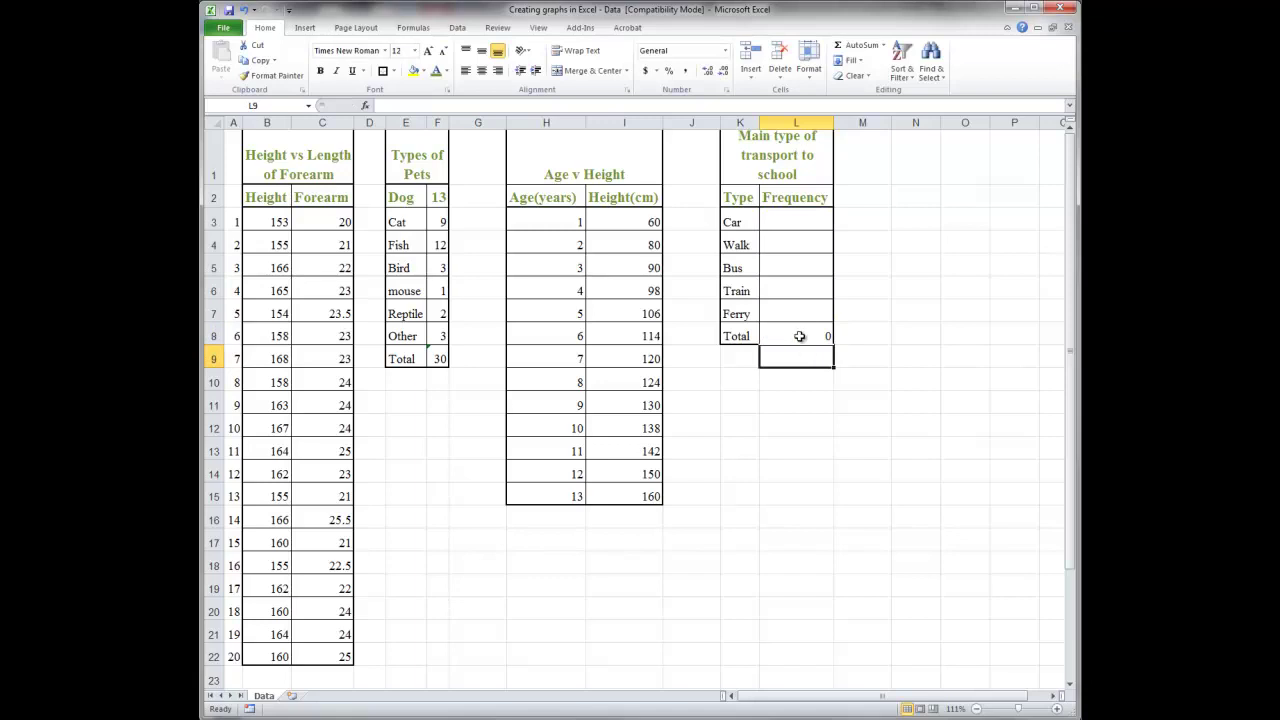
left_click(800, 336)
key("Delete")
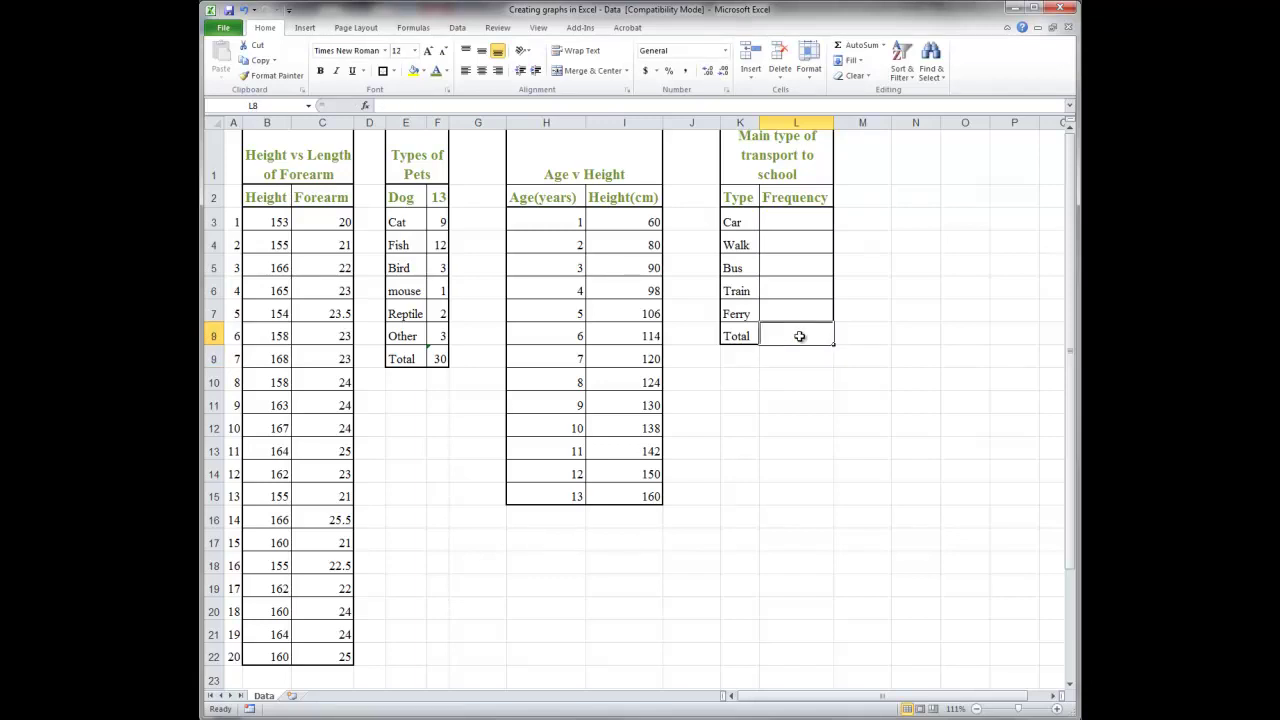
- Try totalling the transport frequencies in L8 by adding single cells as =L3+L4+L5+, and erase these references
type("=")
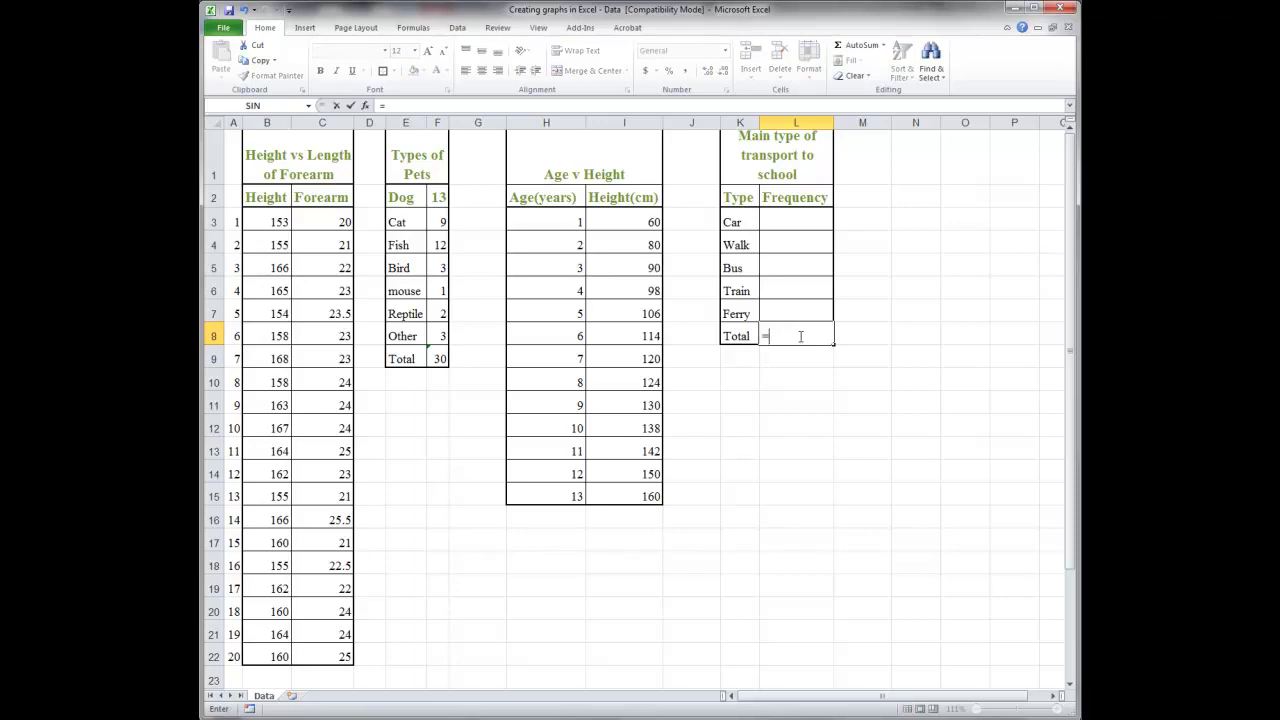
left_click(777, 220)
type("+")
left_click(797, 246)
type("+")
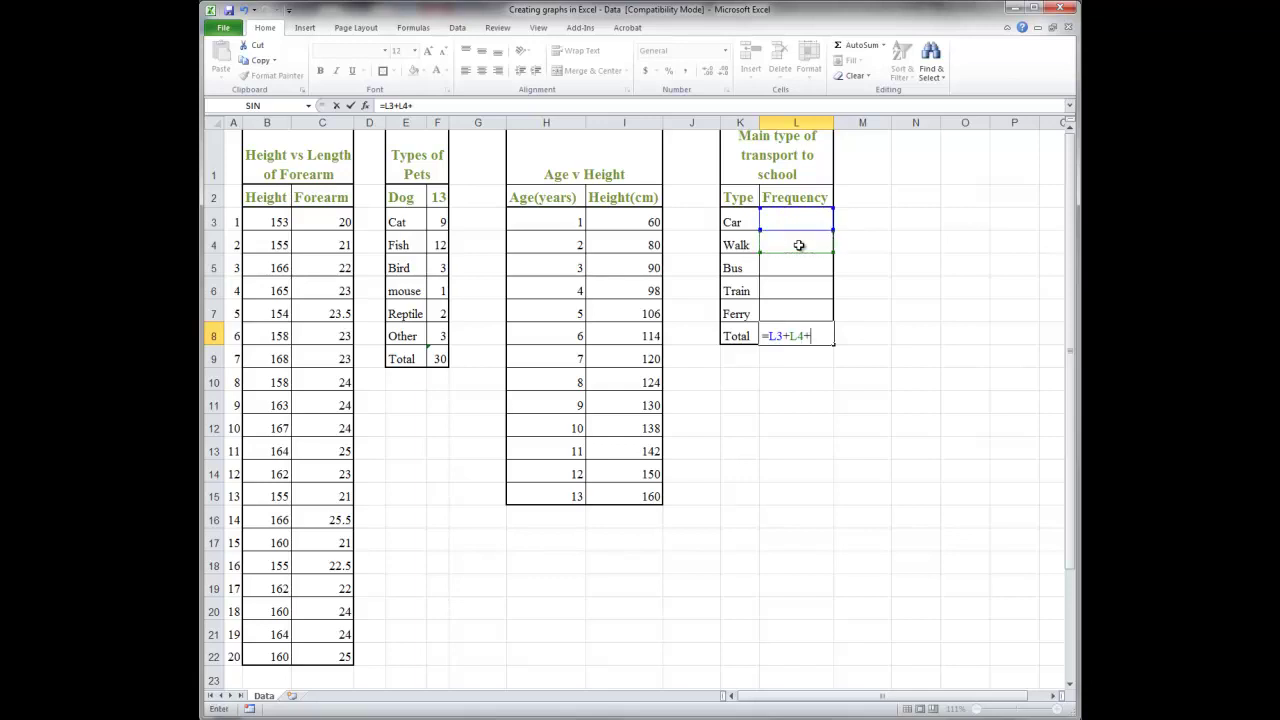
left_click(804, 266)
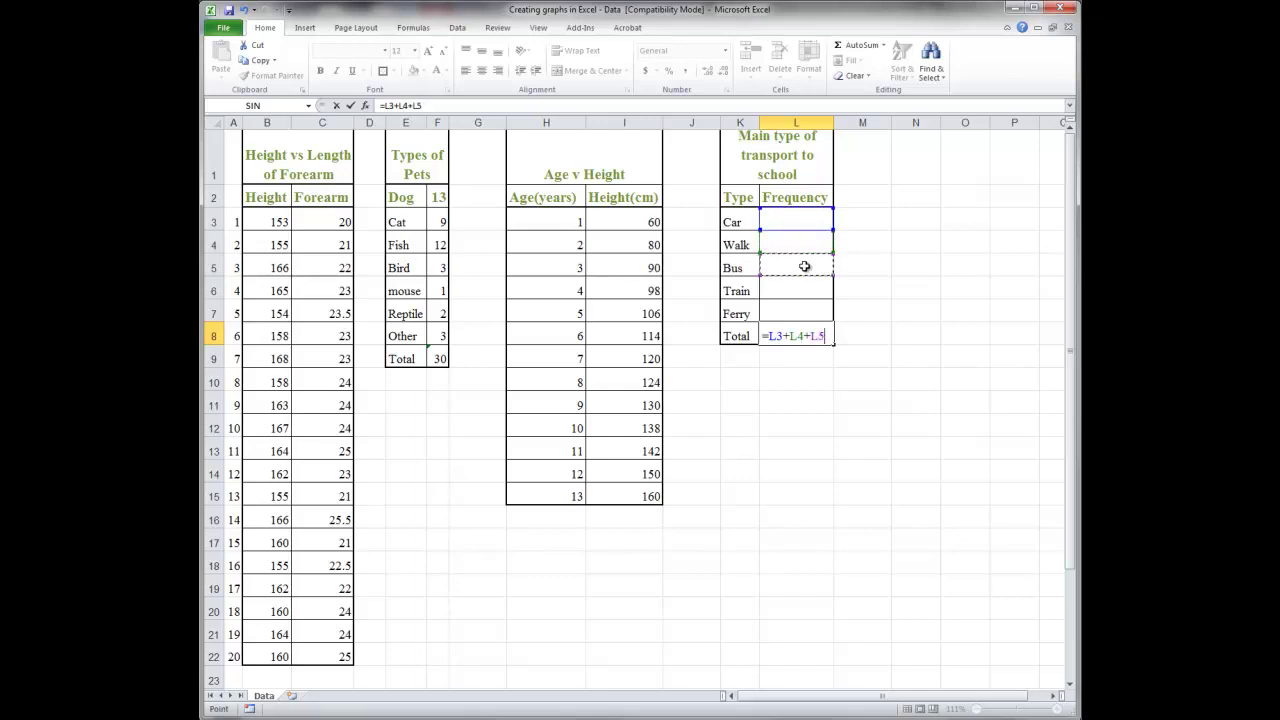
type("+")
key("BackSpace")
key("BackSpace")
key("BackSpace")
key("BackSpace")
key("BackSpace")
key("BackSpace")
key("BackSpace")
key("BackSpace")
key("BackSpace")
- Complete the transport total in L8 as the formula =SUM(L3:L7)
type("sum(")
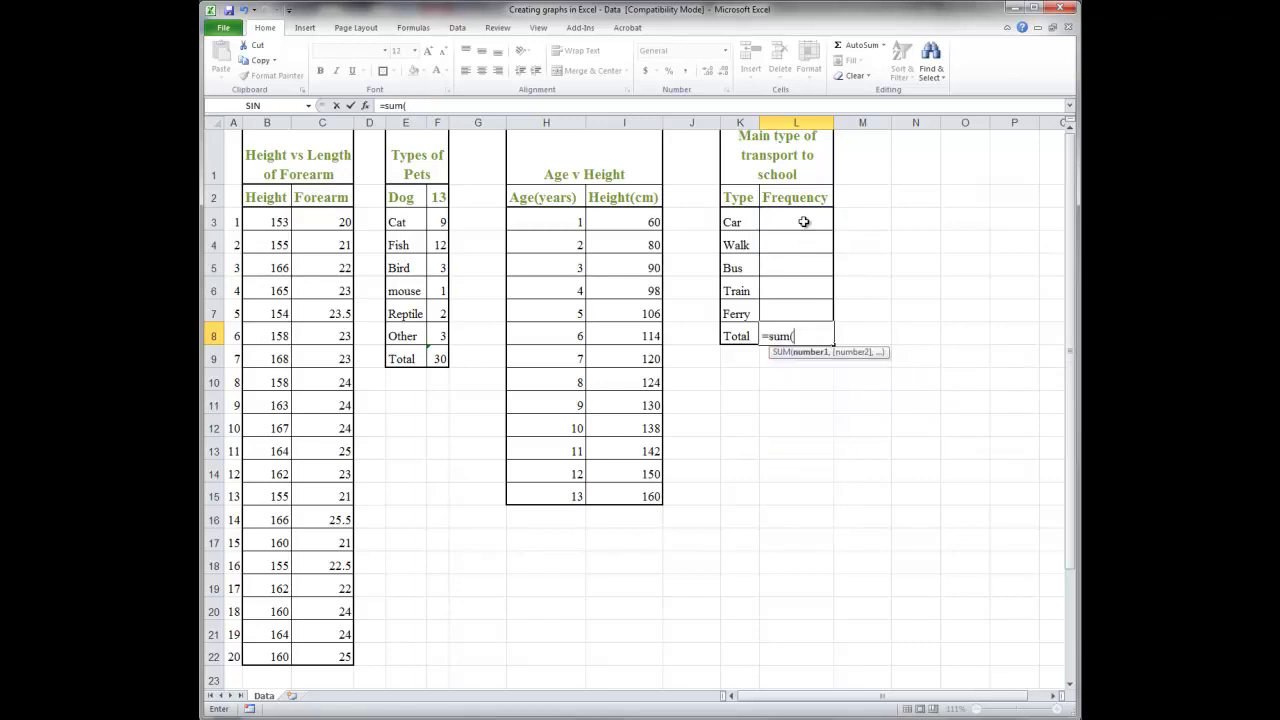
left_click_drag(805, 223, 810, 313)
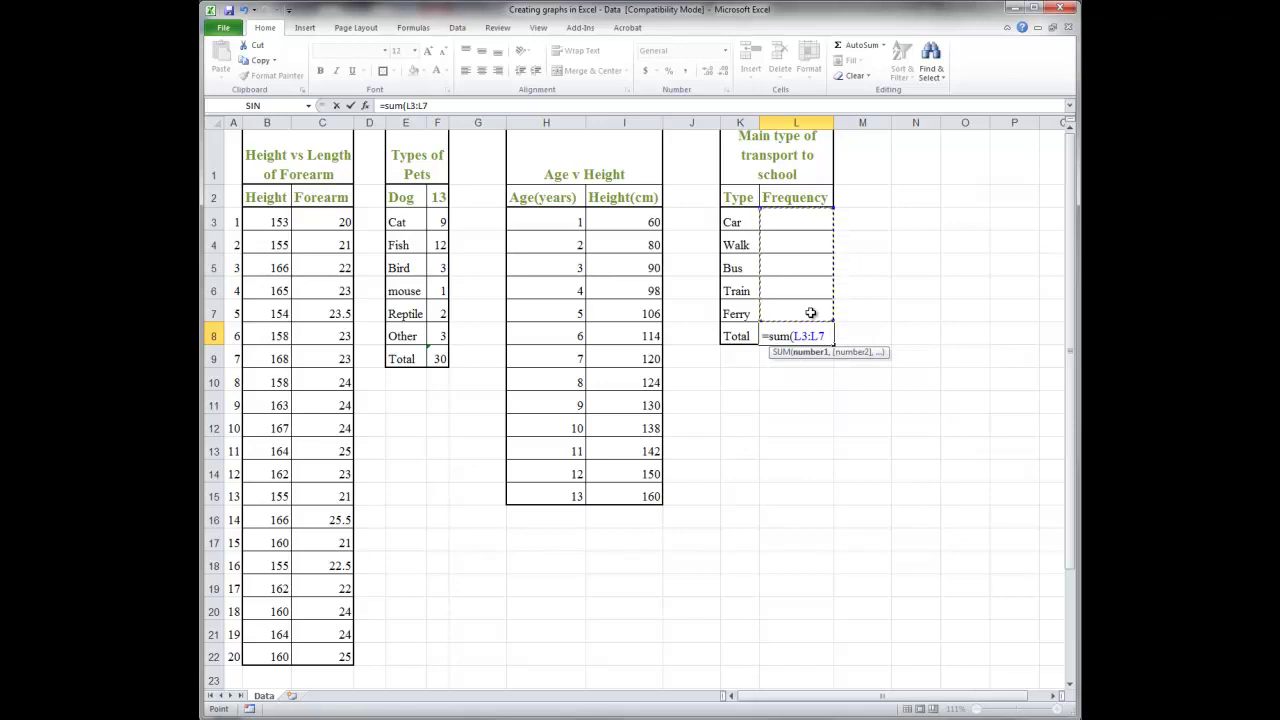
type(")")
key("Return")
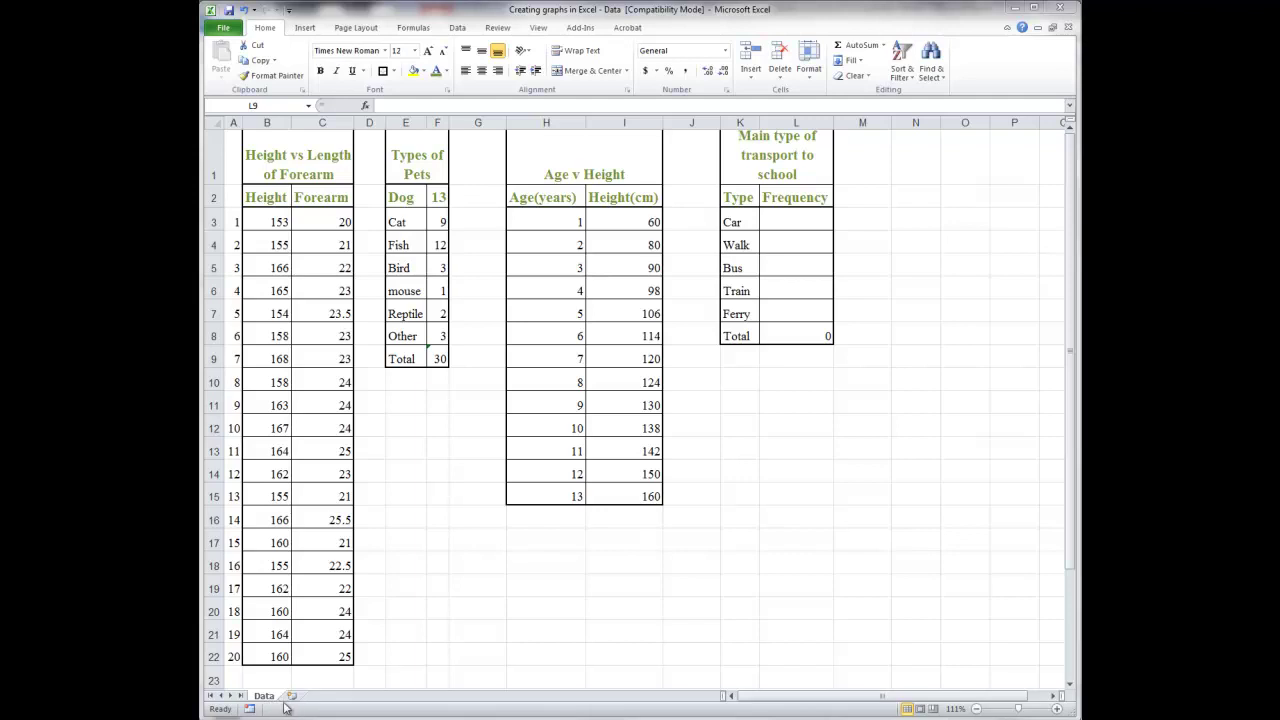
- Insert a new worksheet after the Data sheet and rename it Graph 1
left_click(291, 696)
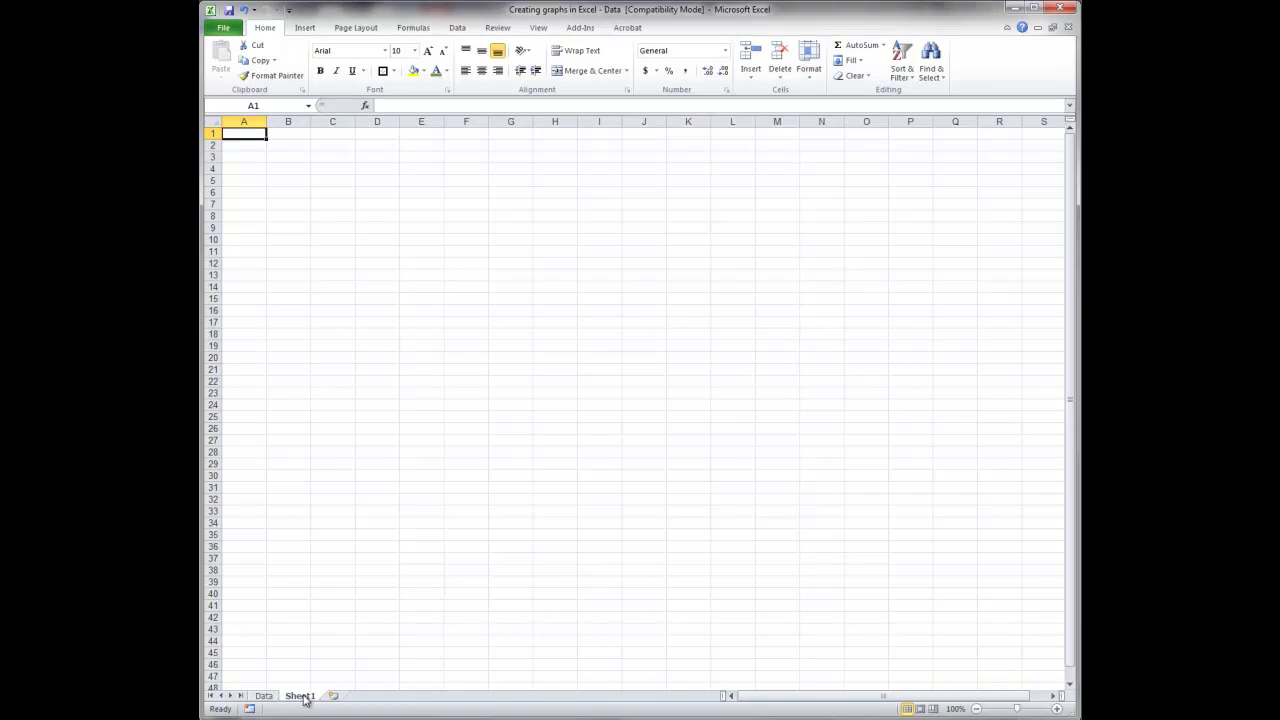
right_click(305, 700)
left_click(258, 573)
type("Graph 1")
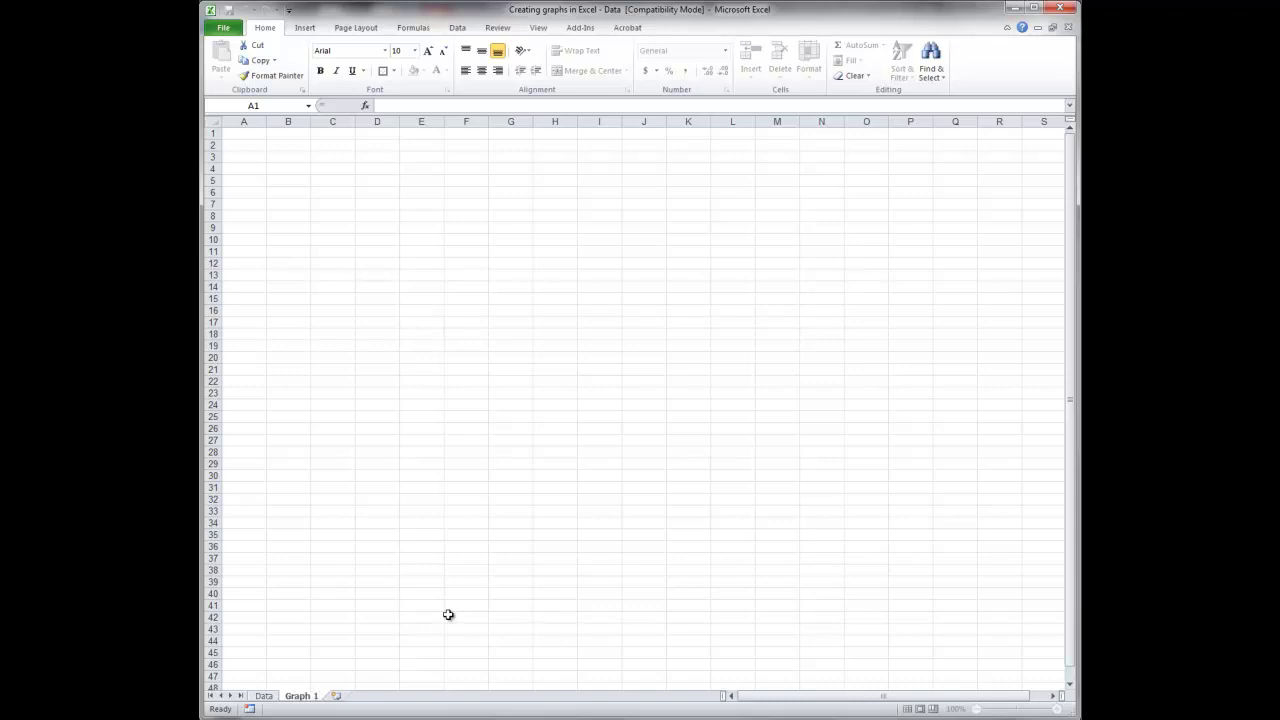
key("Return")
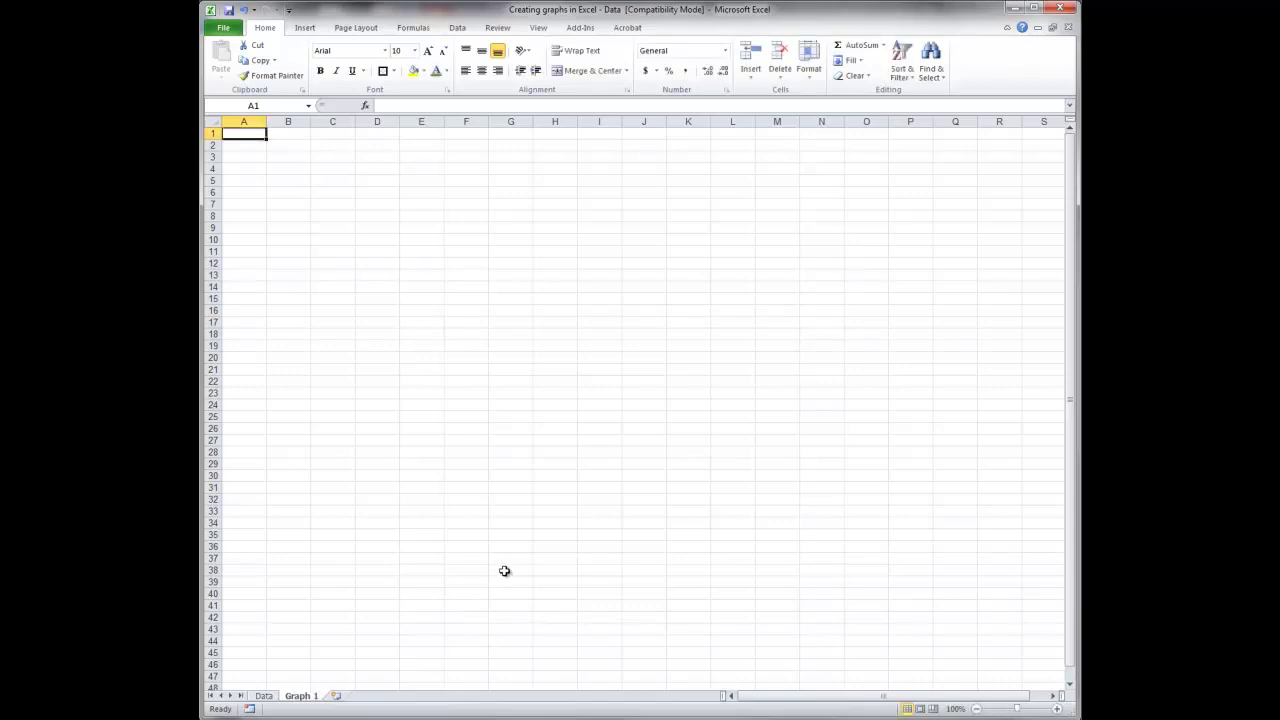